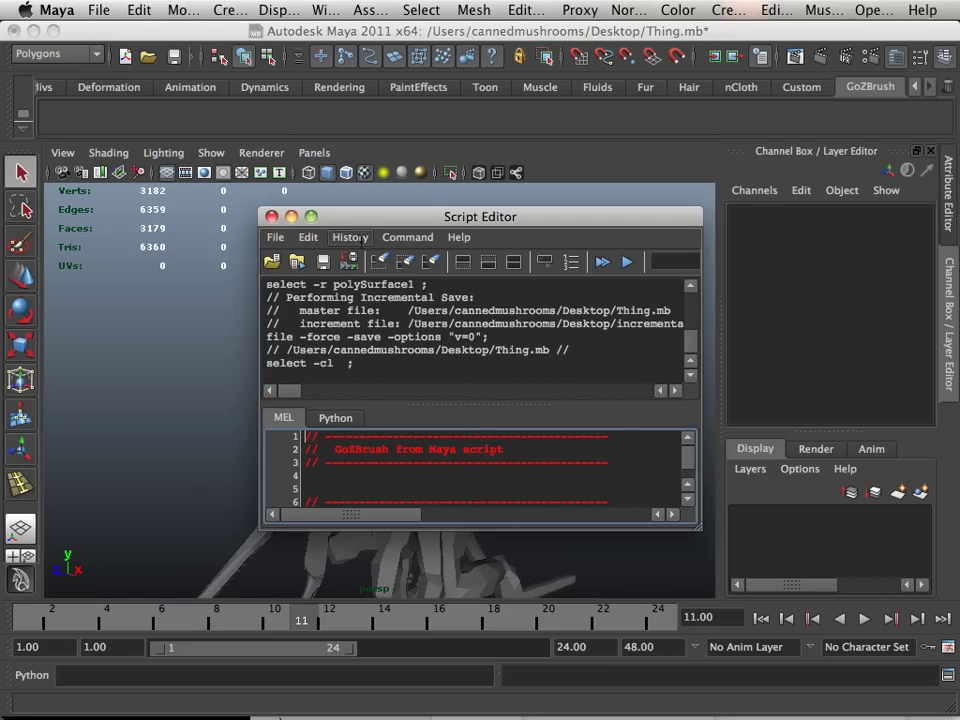
Clear the Script Editor's history and input, and load GoZBrushFromMaya.mel from /Users/Shared/Pixologic/GoZApps/Maya.
click(308, 237)
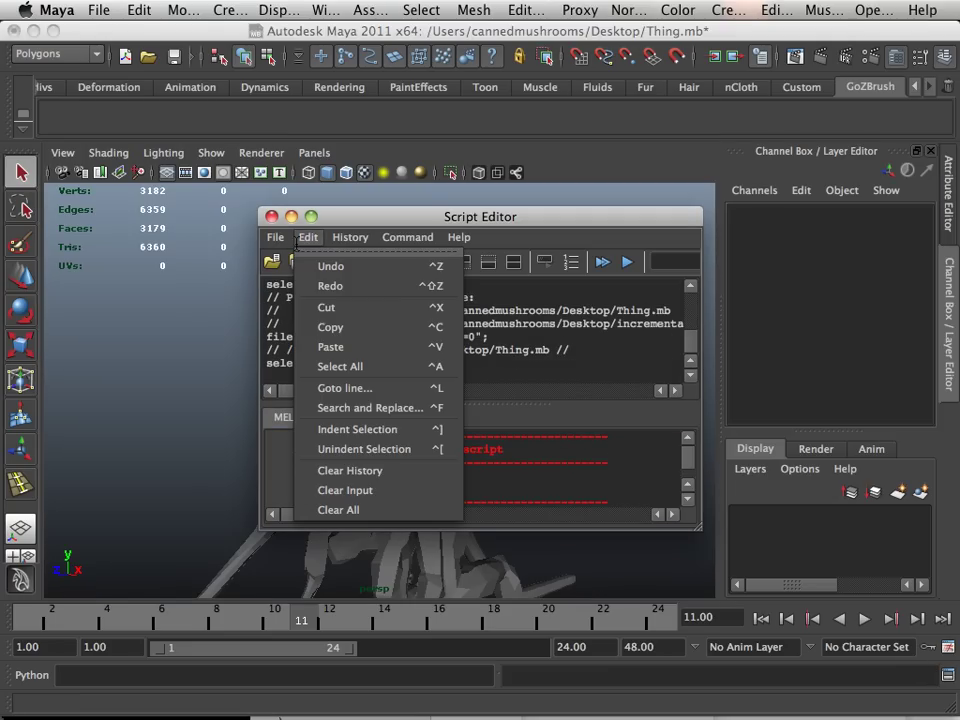
click(340, 510)
click(275, 238)
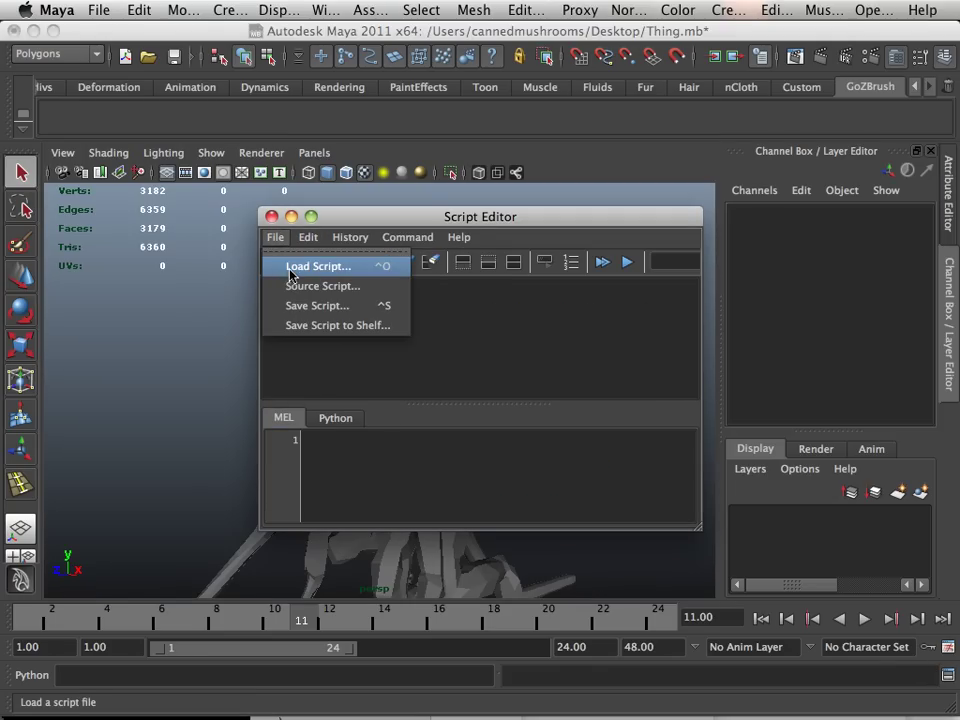
click(292, 268)
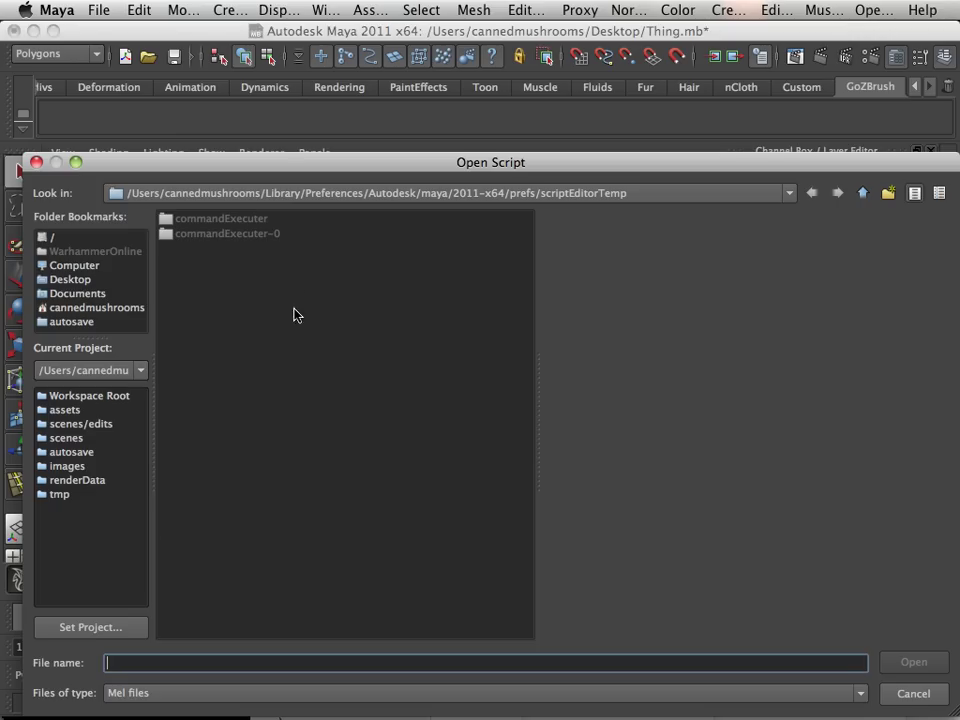
click(52, 238)
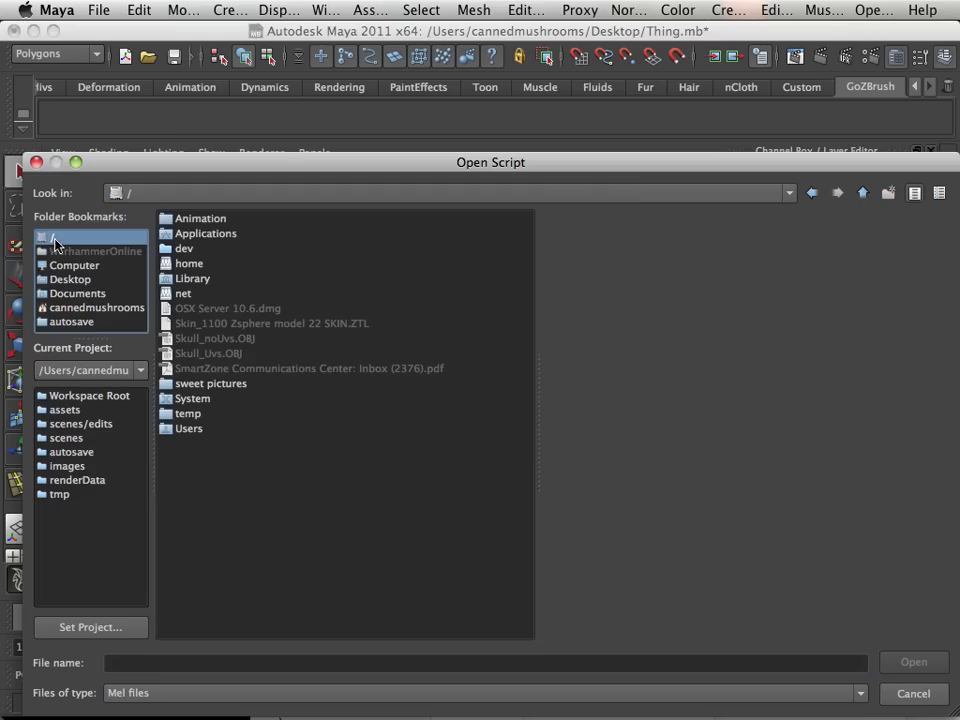
click(193, 431)
double_click(197, 435)
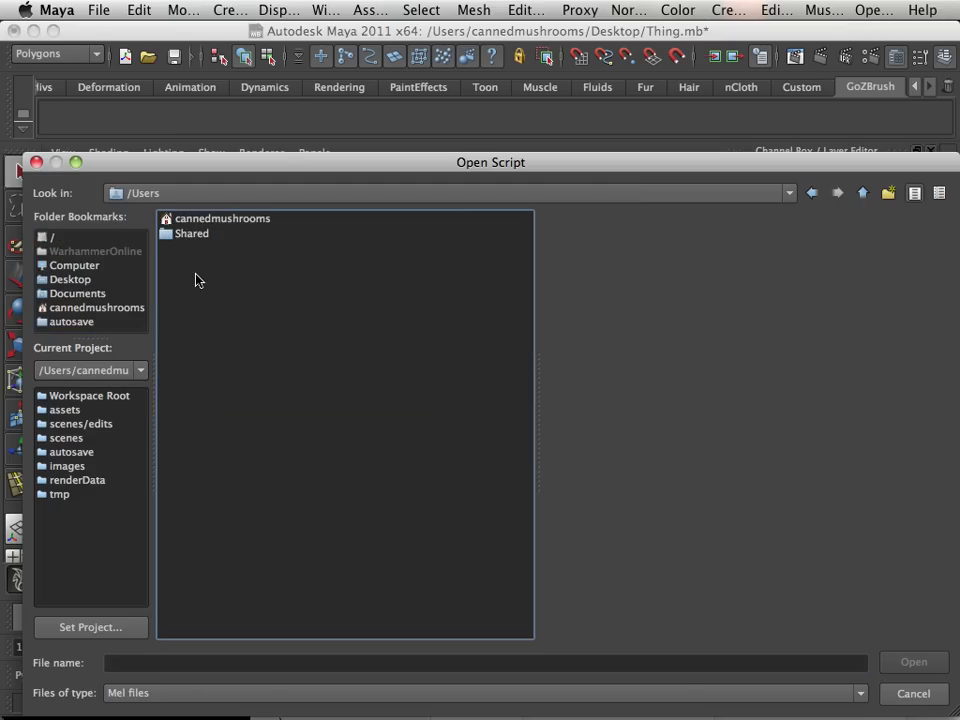
click(195, 235)
double_click(195, 235)
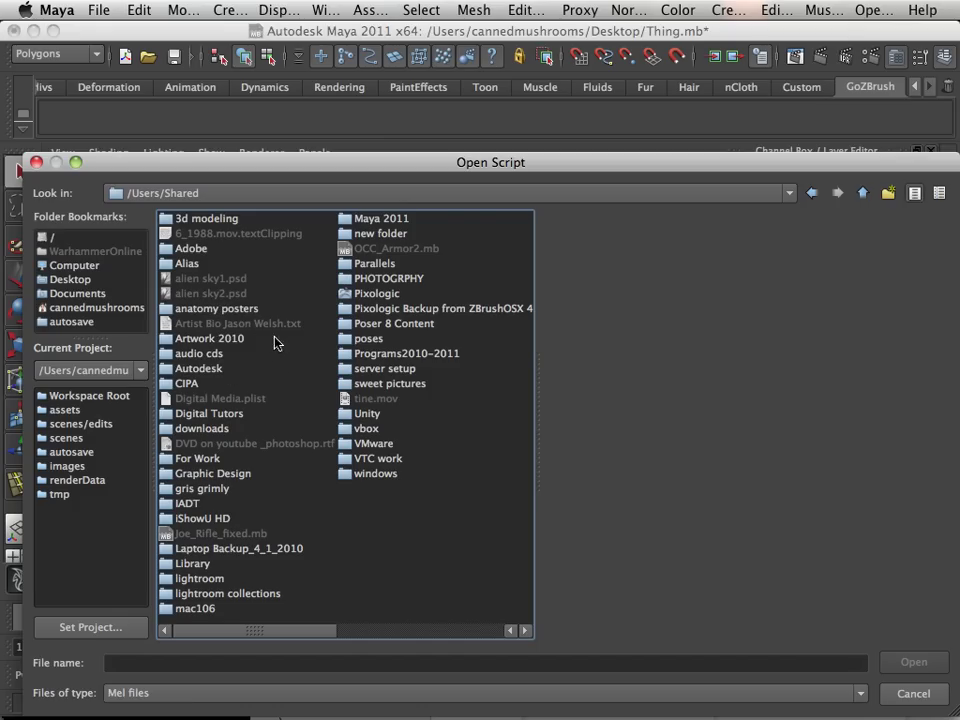
double_click(377, 294)
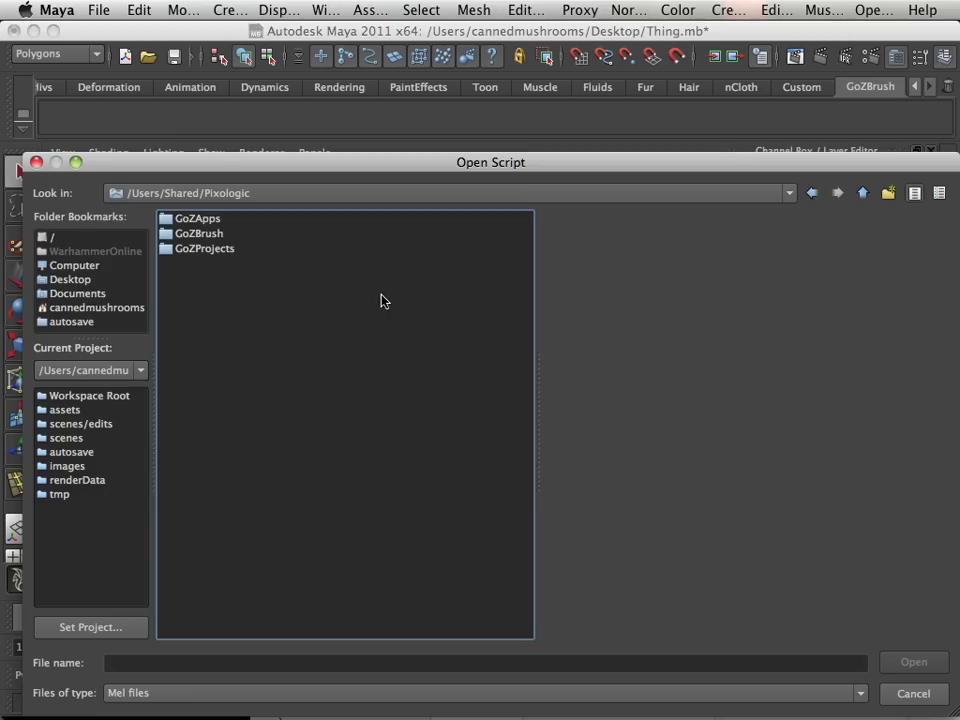
double_click(188, 234)
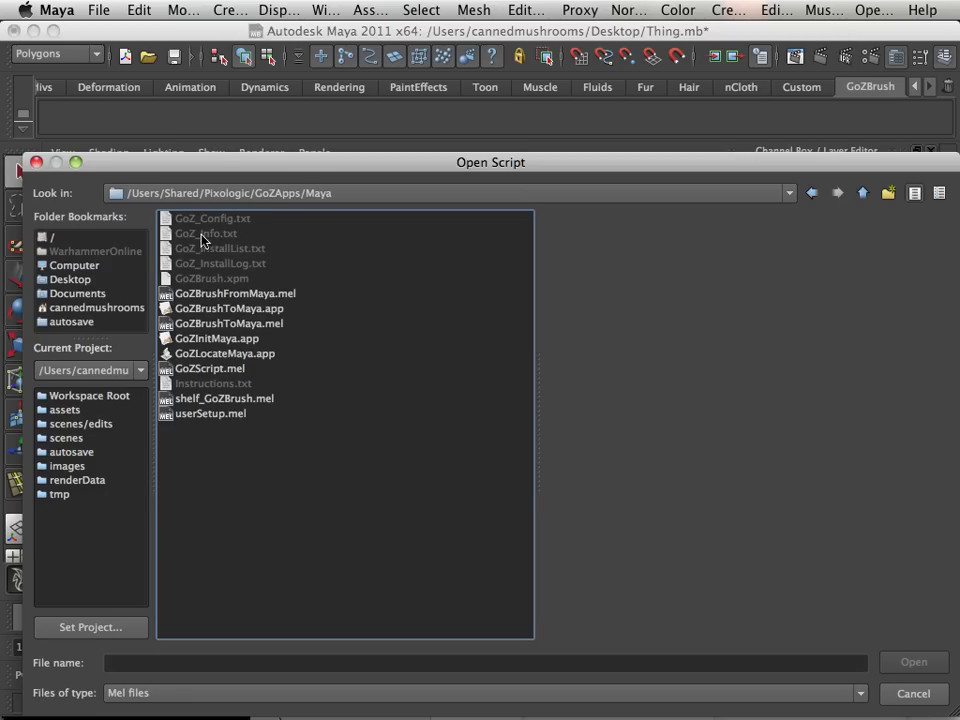
double_click(216, 293)
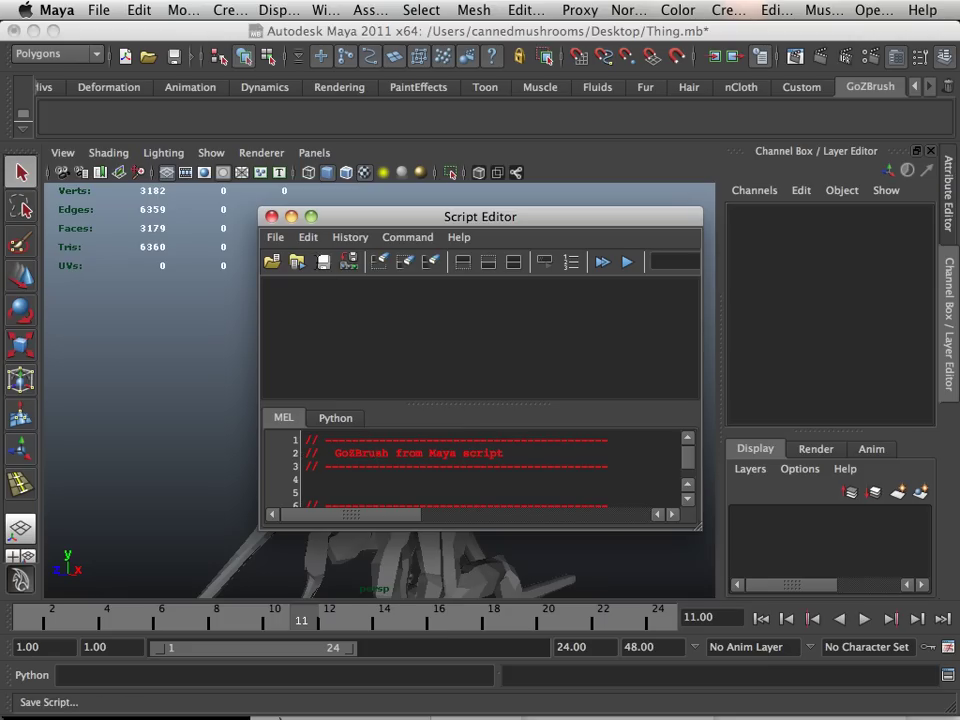
Select the entire loaded script and save it to the GoZBrush shelf as an item named GoZ'.
click(308, 237)
click(323, 366)
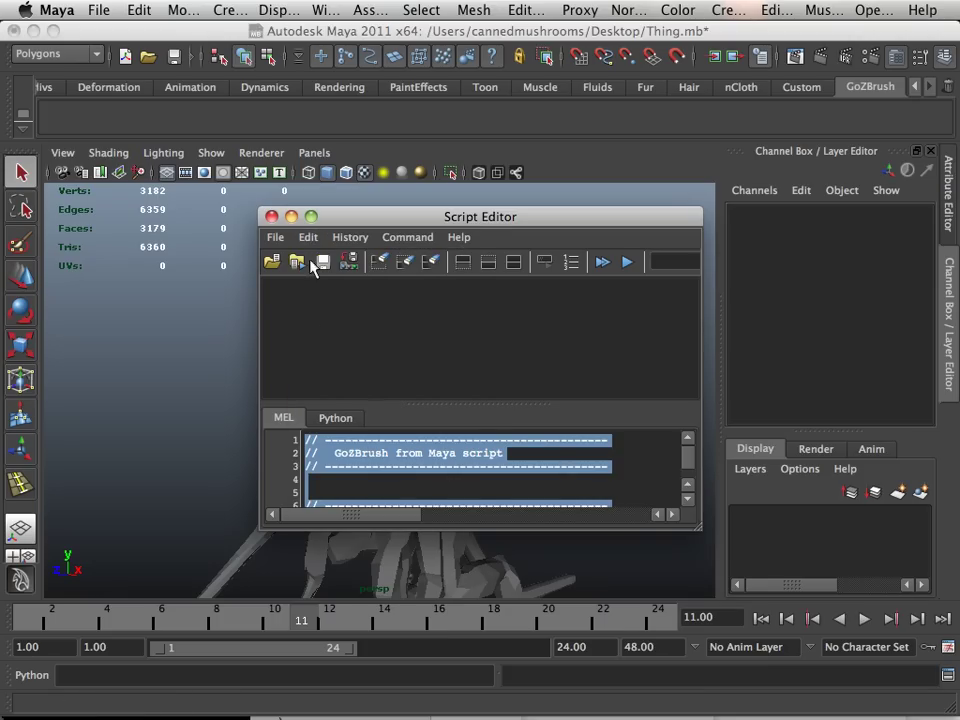
click(277, 239)
click(305, 329)
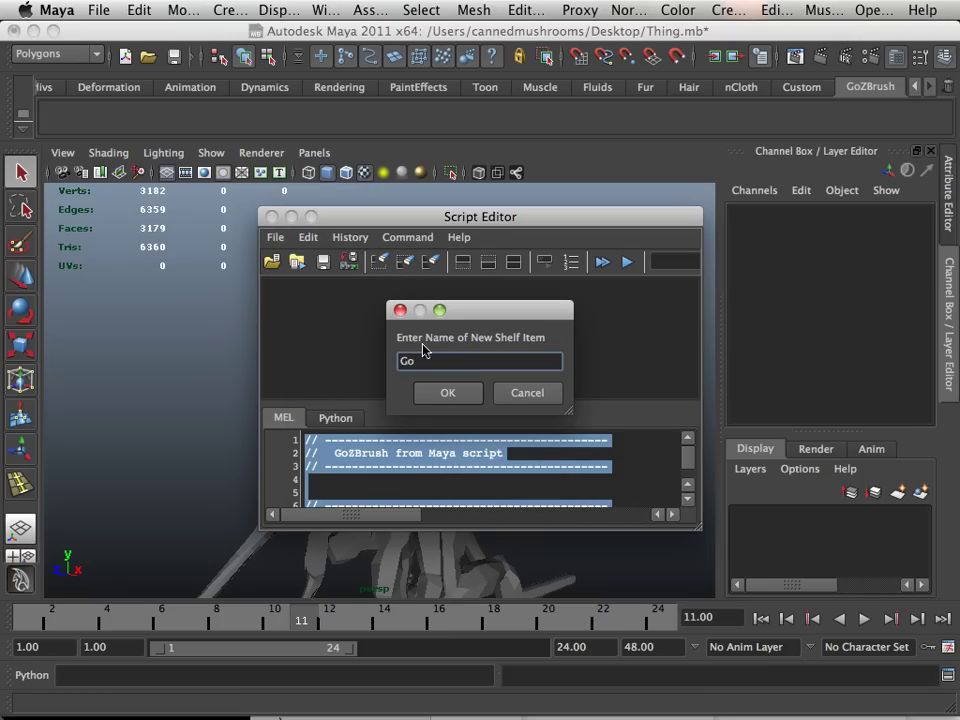
text(GoZ)
key(Return)
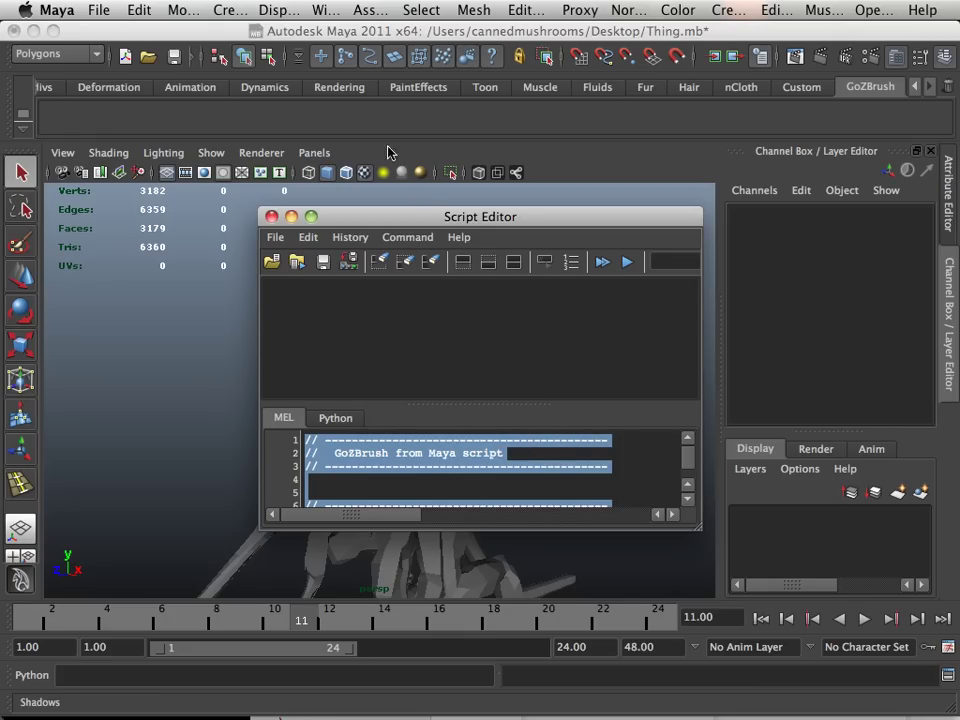
Save all shelves through the Shelf Editor and close the Script Editor.
click(318, 13)
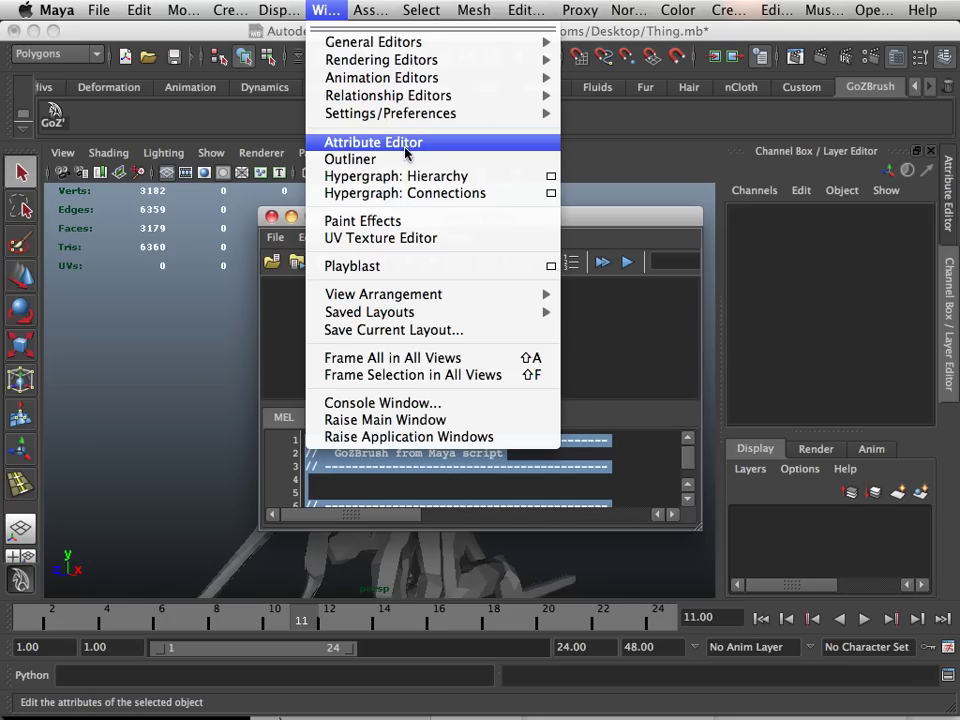
mouse_move(391, 320)
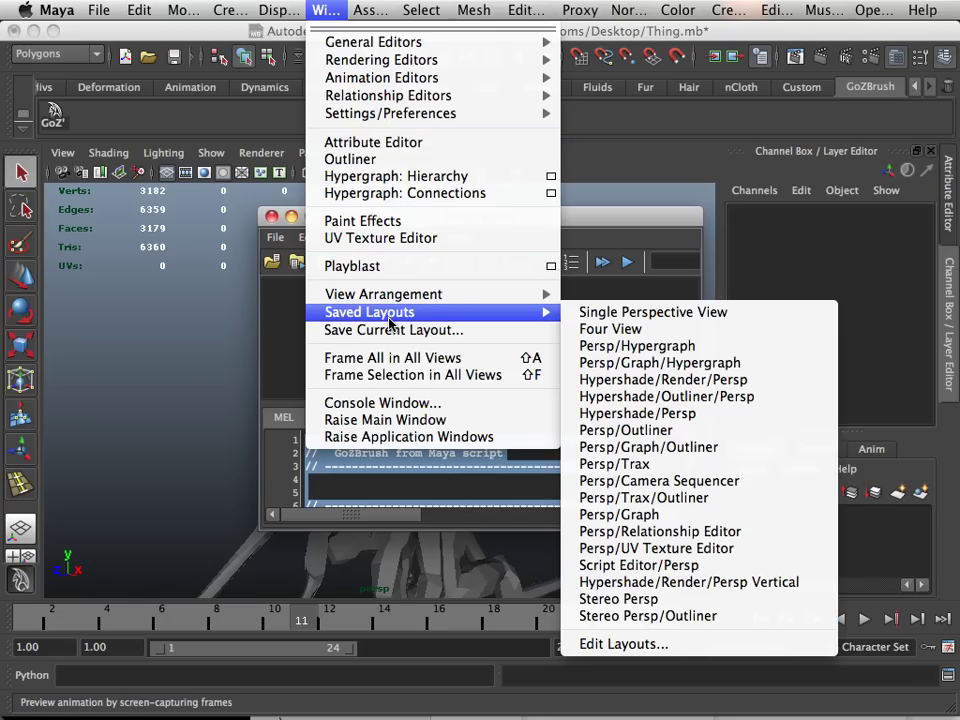
mouse_move(407, 122)
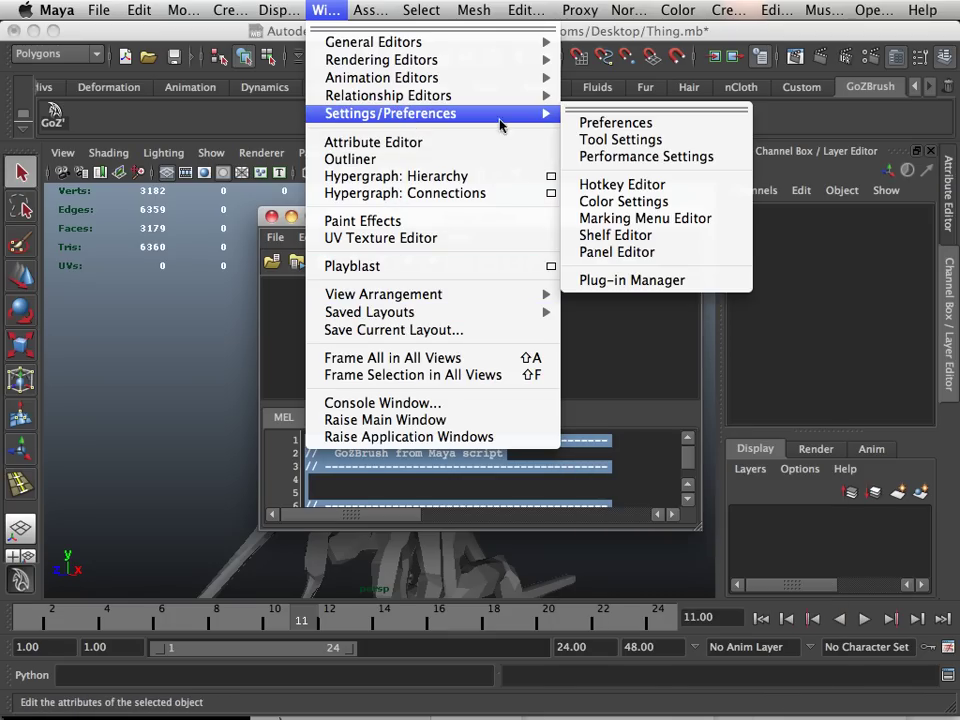
click(657, 243)
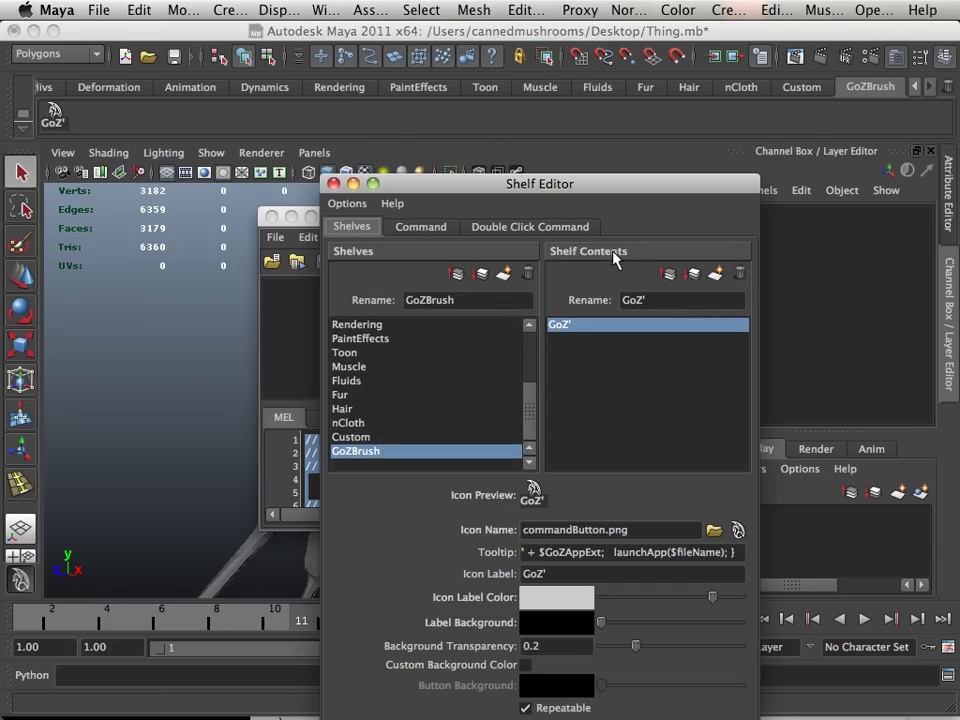
drag(534, 188, 500, 41)
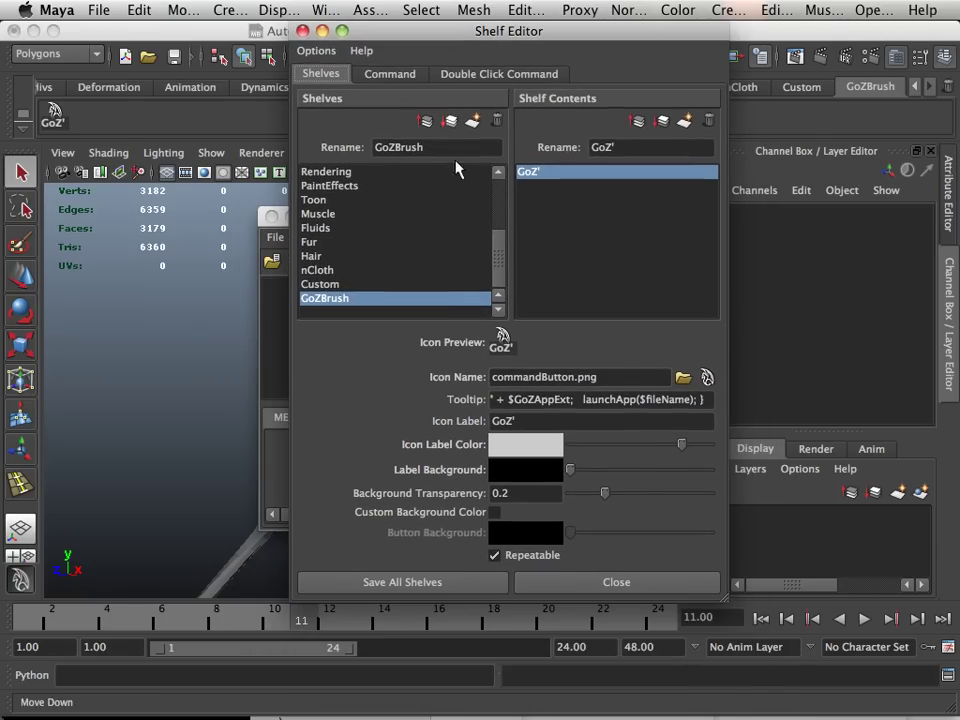
click(389, 592)
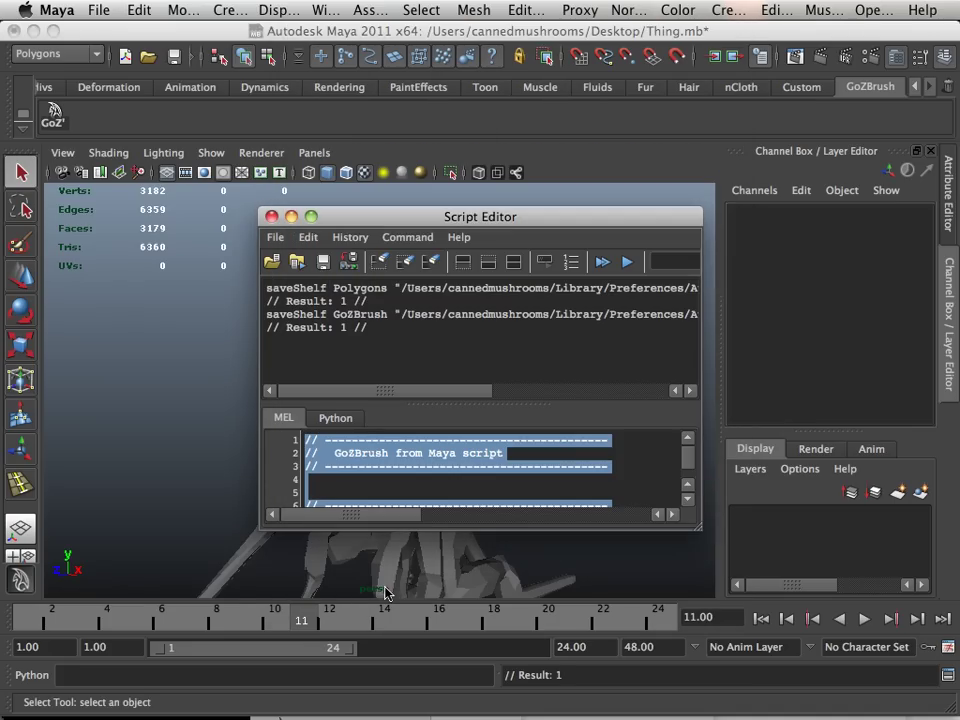
click(270, 217)
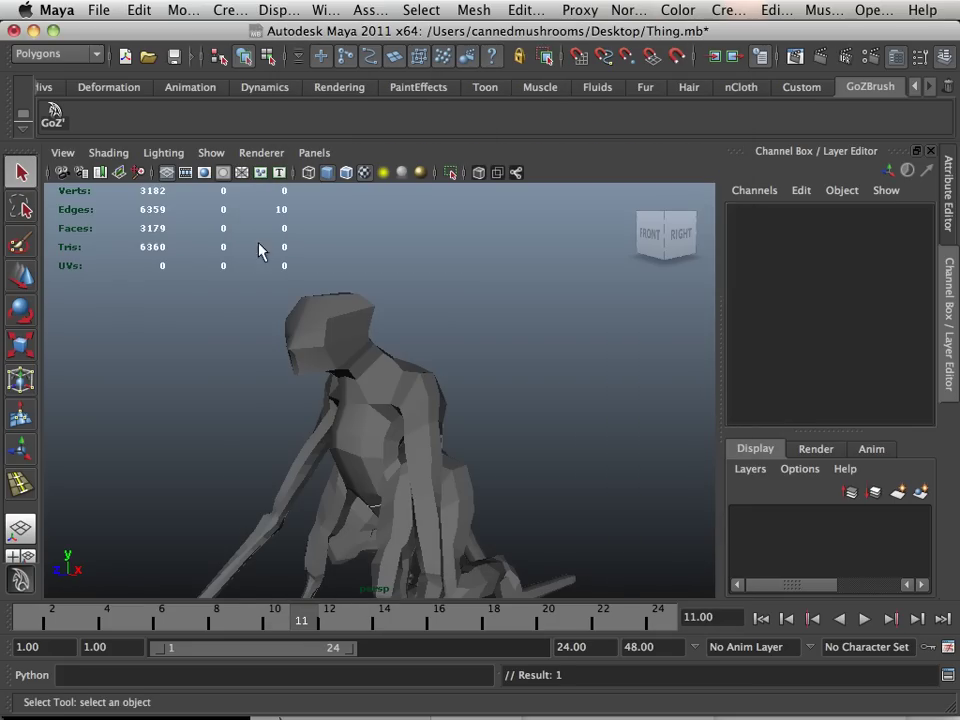
Select the creature mesh in the viewport, switch to ZBrush and make ZSphere the current tool.
click(54, 124)
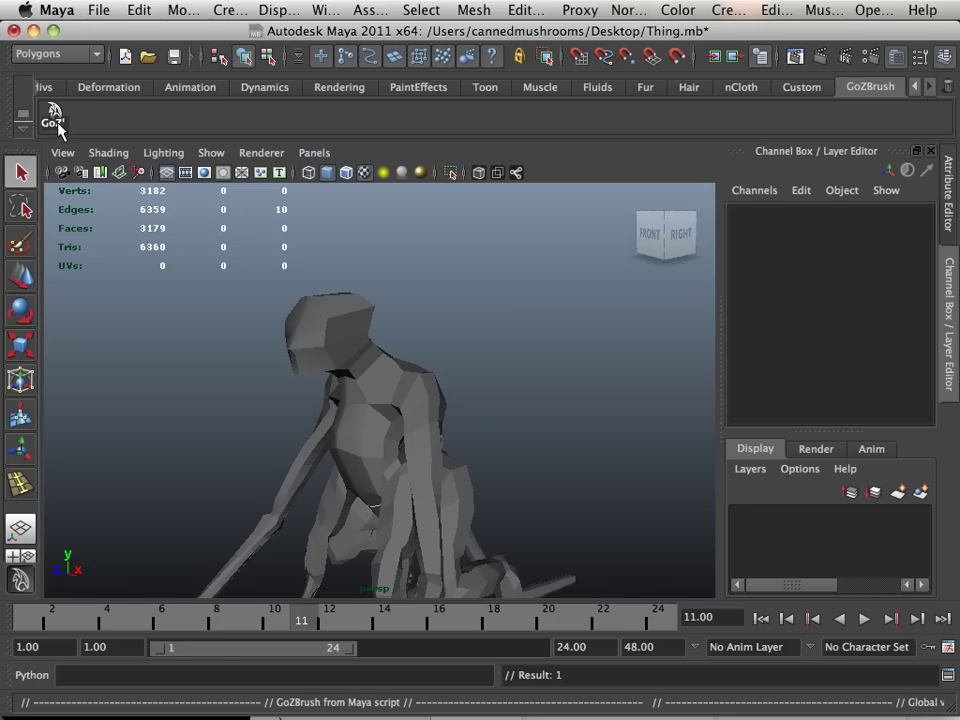
click(338, 362)
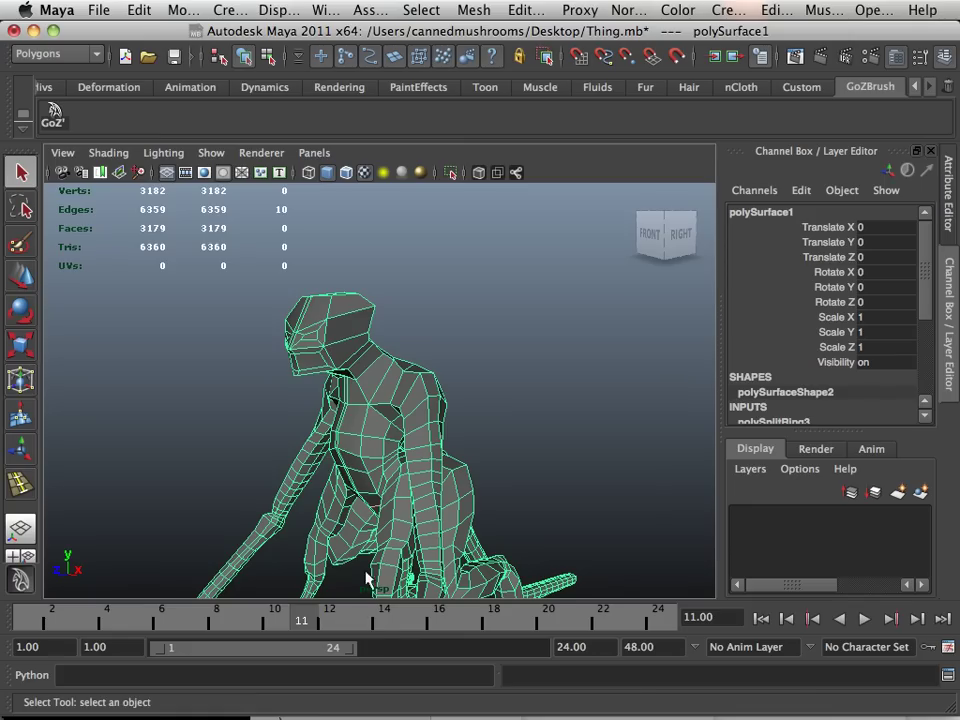
mouse_move(318, 712)
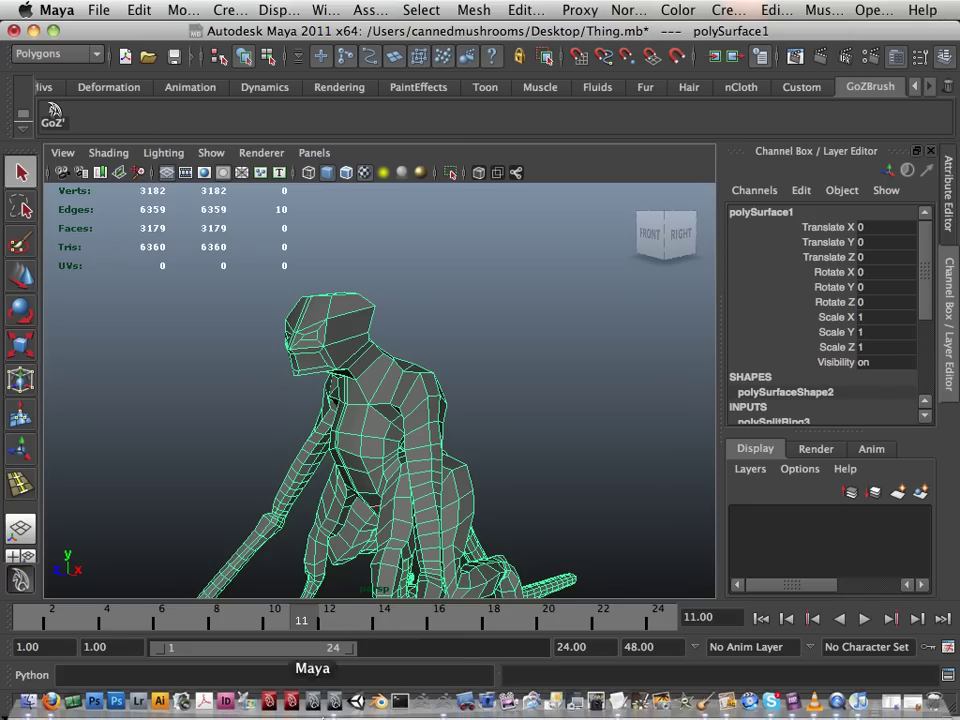
click(445, 706)
click(817, 215)
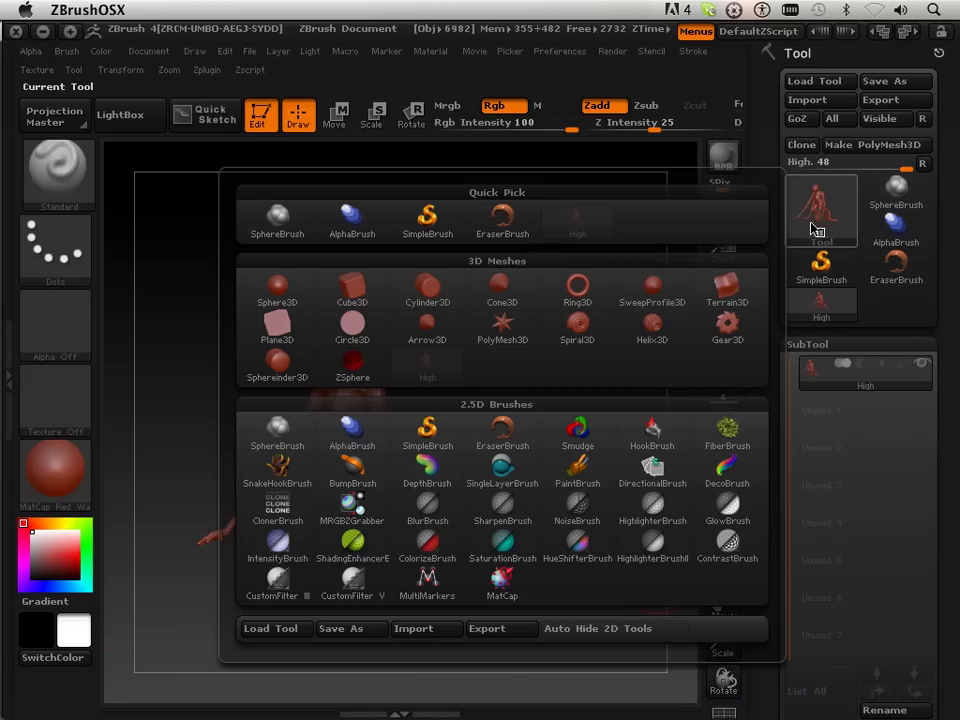
click(352, 368)
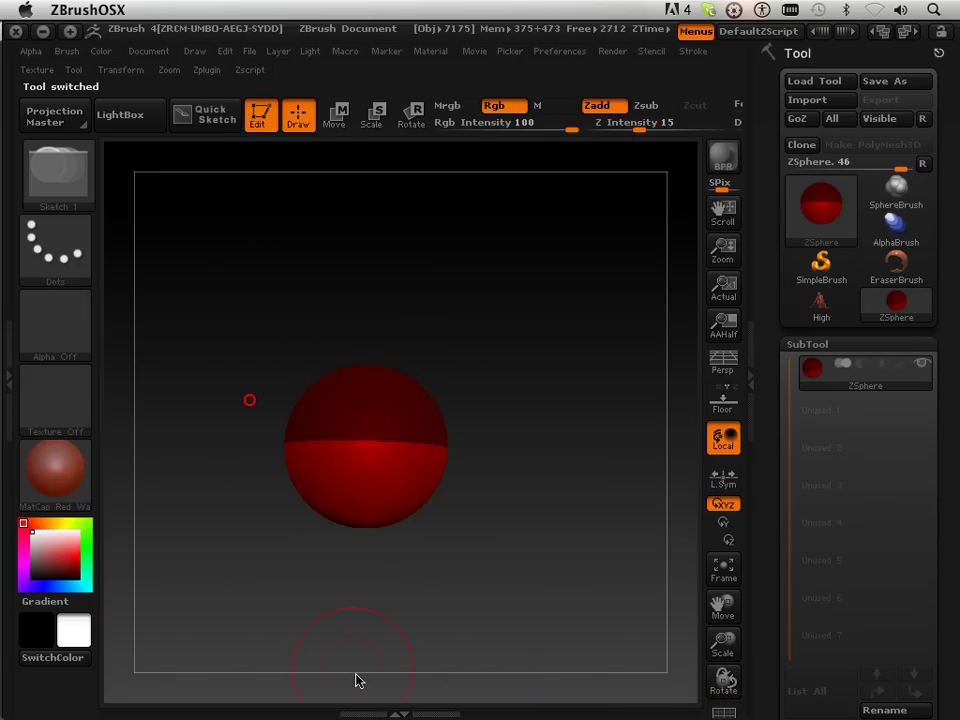
Switch back to Maya and try to send the selected creature mesh to ZBrush with the GoZ' shelf item.
mouse_move(400, 702)
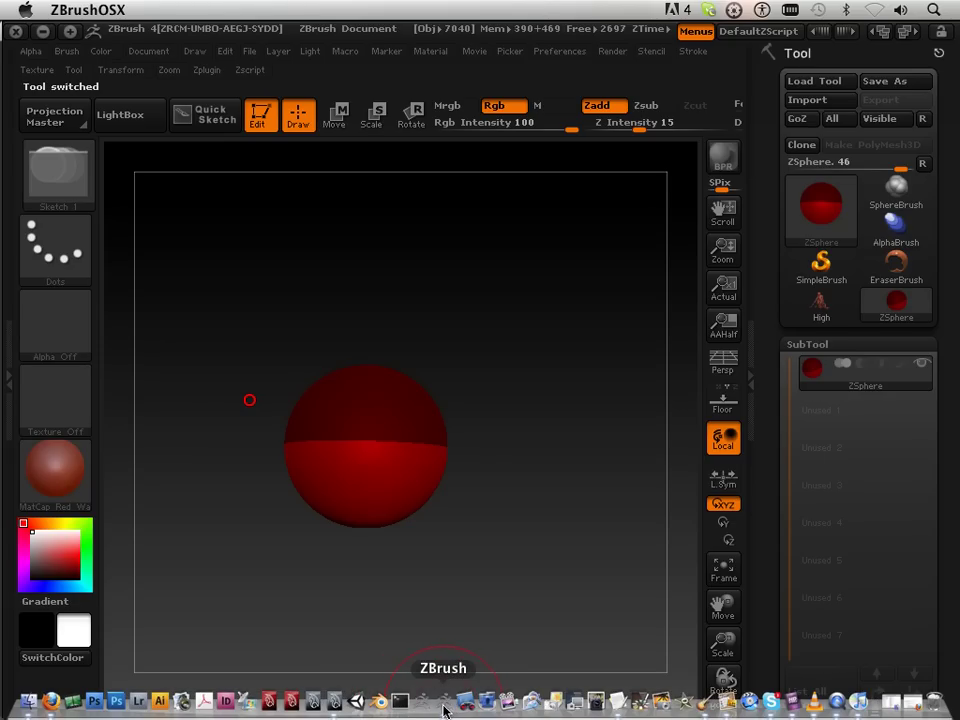
click(334, 702)
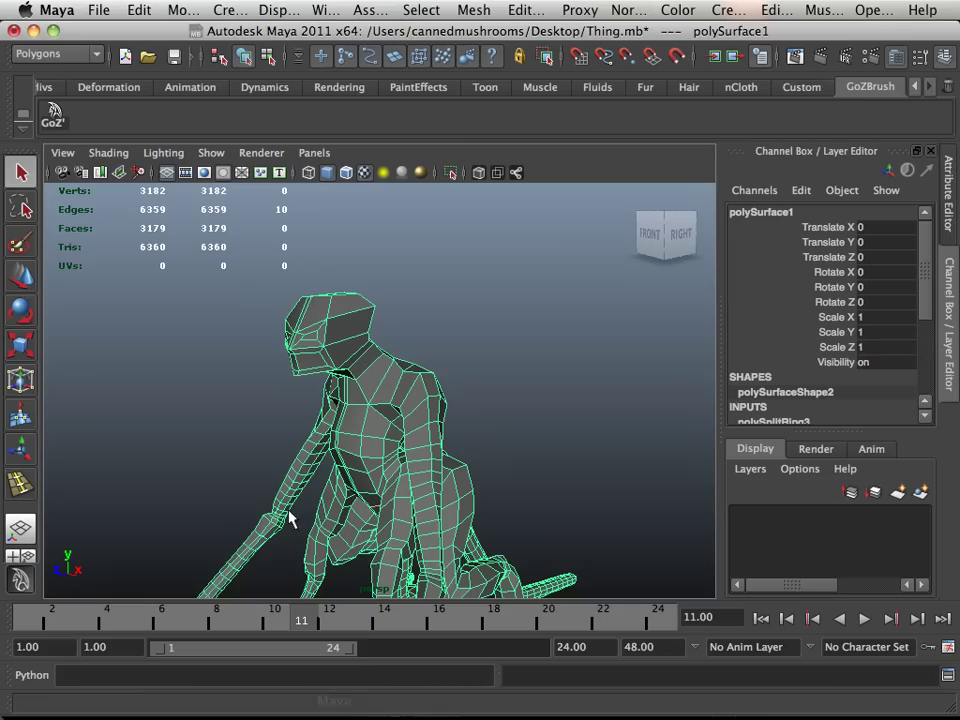
click(55, 116)
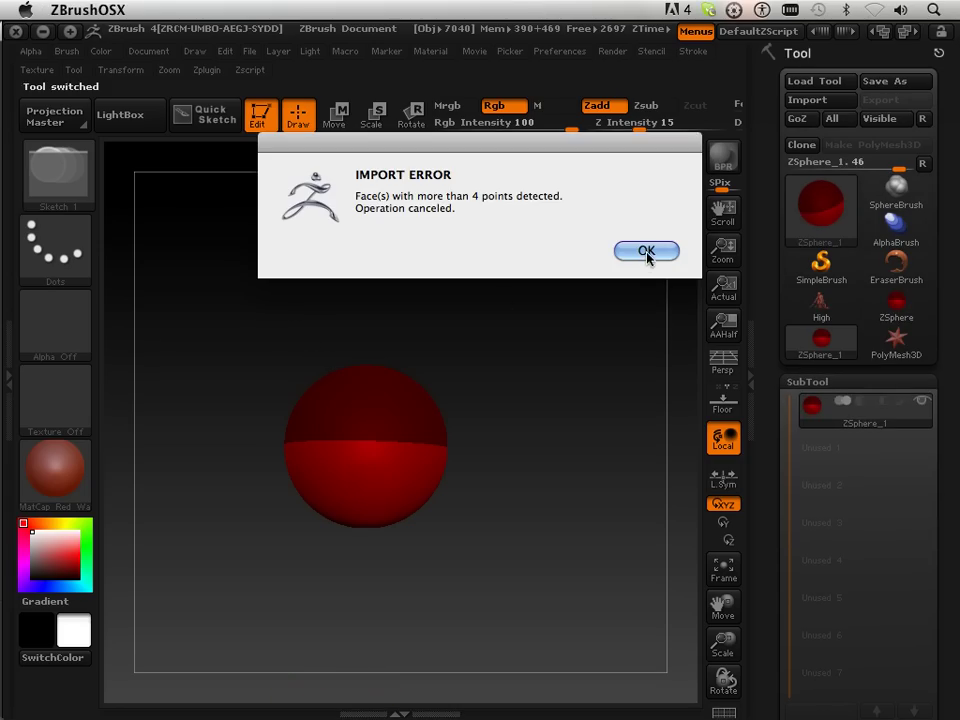
click(646, 253)
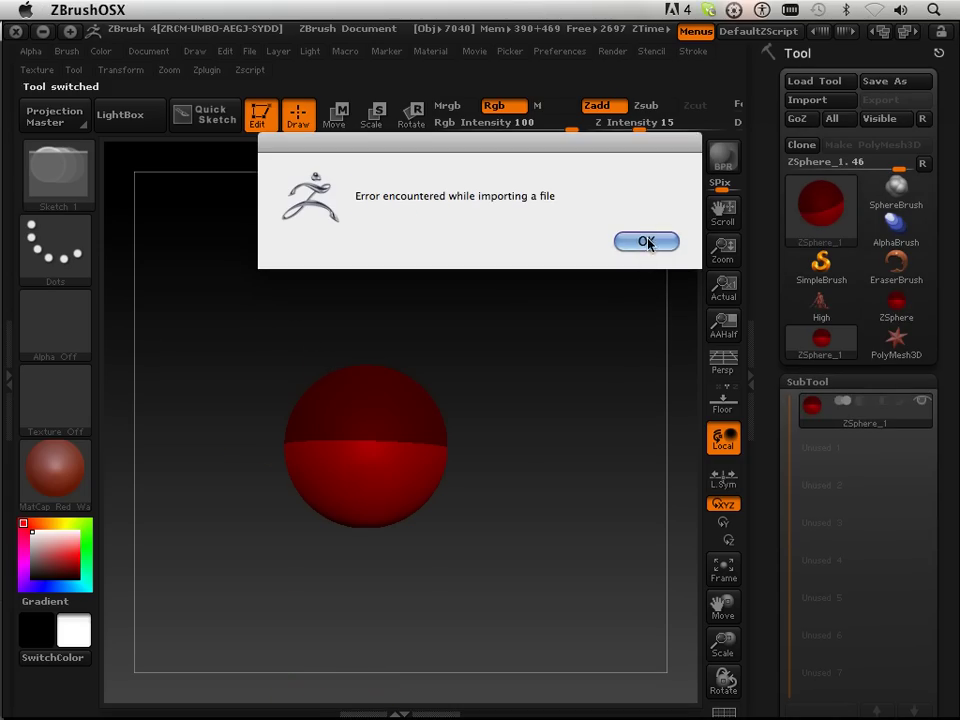
click(646, 242)
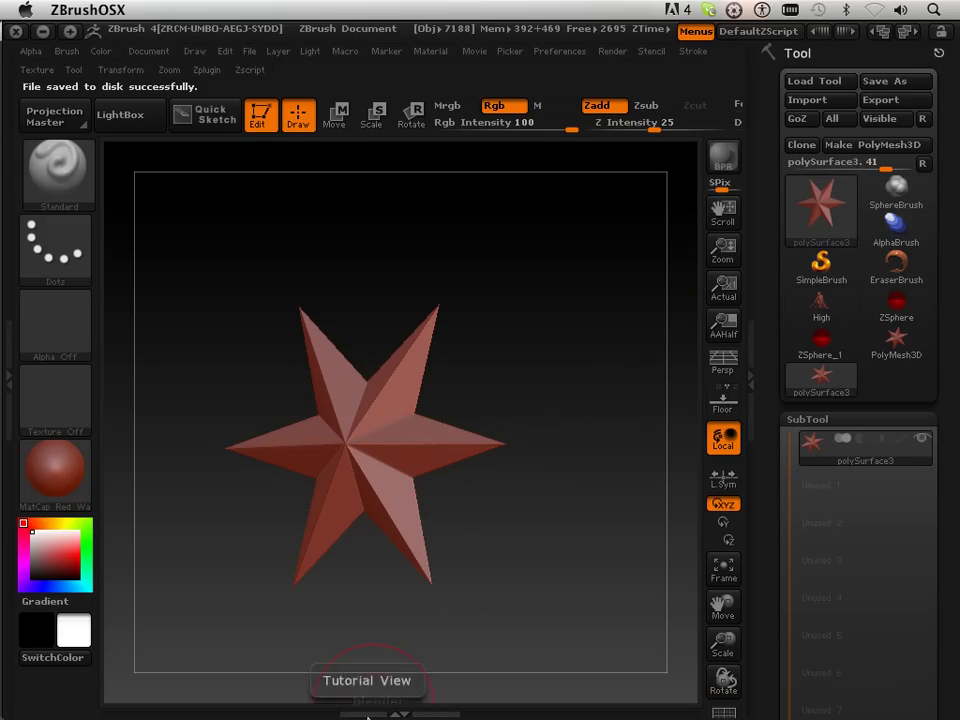
Switch back to Maya and run Cleanup on the creature mesh to select its faces with more than 4 sides.
click(332, 700)
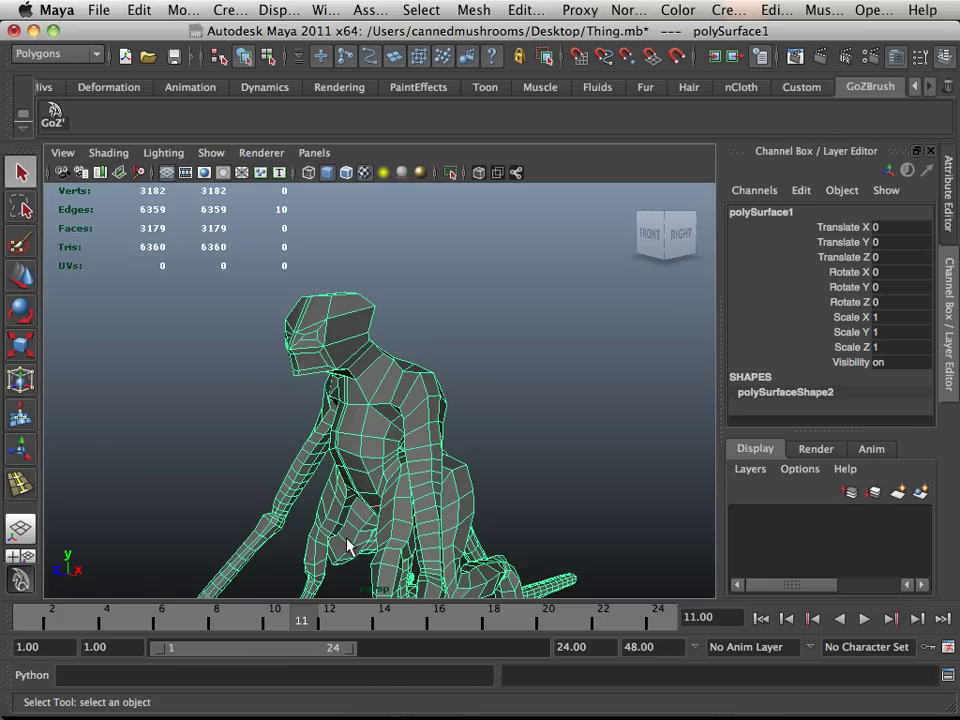
scroll(337, 342, up, 5)
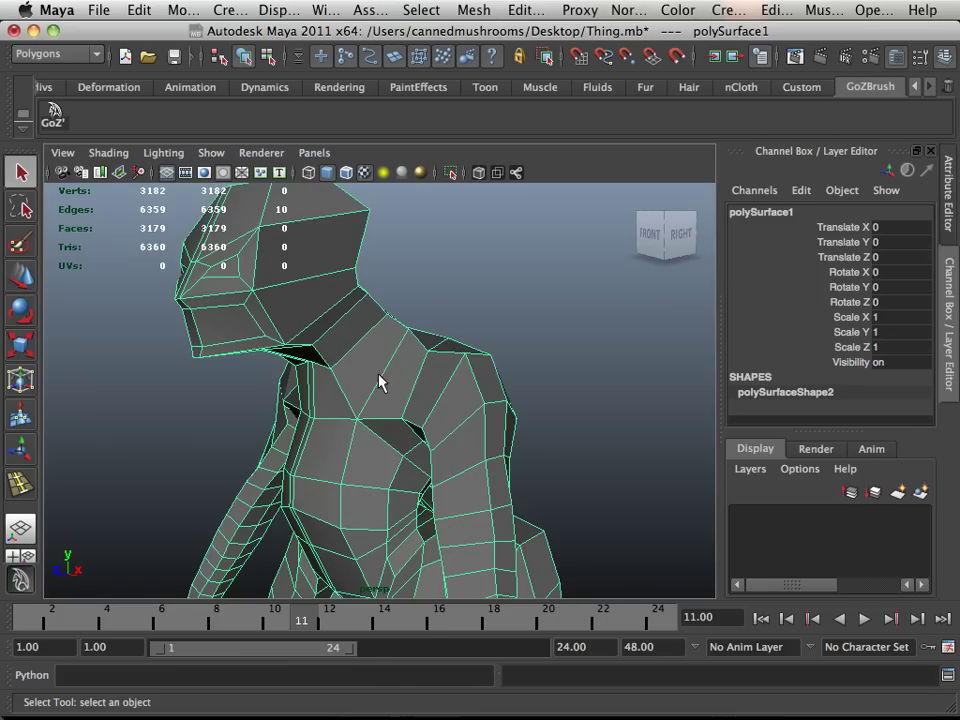
mouse_move(378, 381)
alt+mouse_down()
mouse_move(396, 396)
mouse_move(306, 405)
mouse_move(377, 383)
alt+mouse_up()
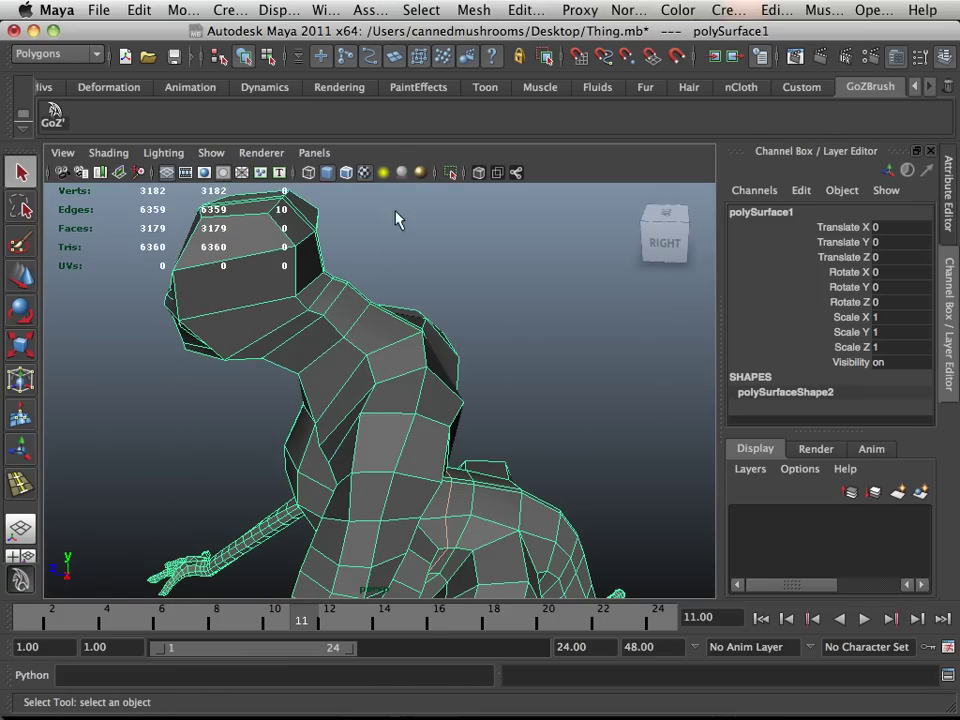
click(474, 10)
mouse_move(527, 12)
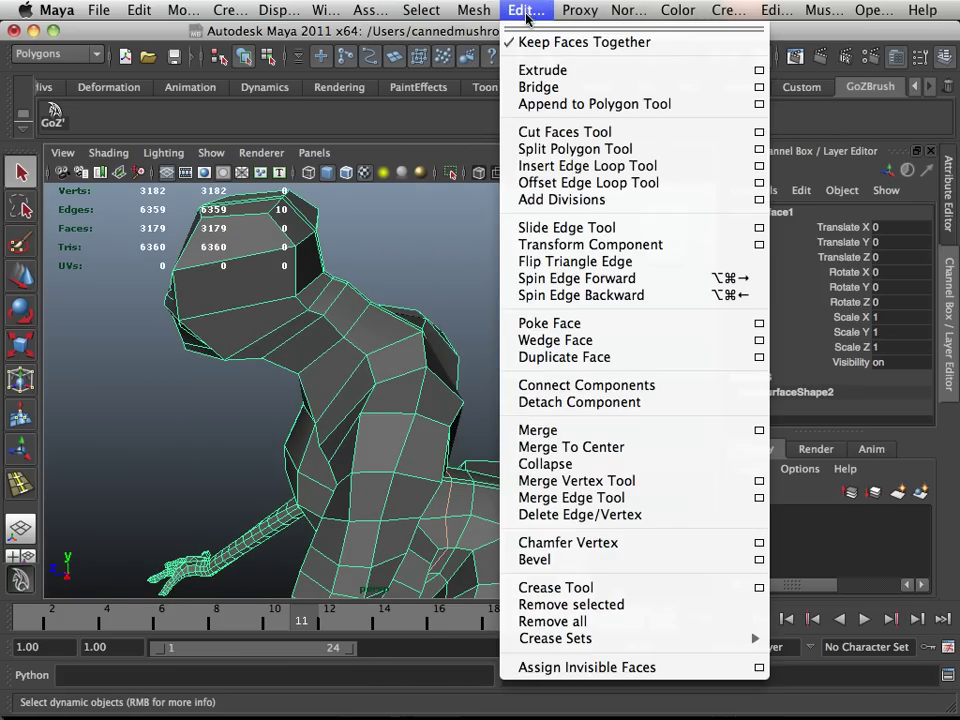
mouse_move(470, 14)
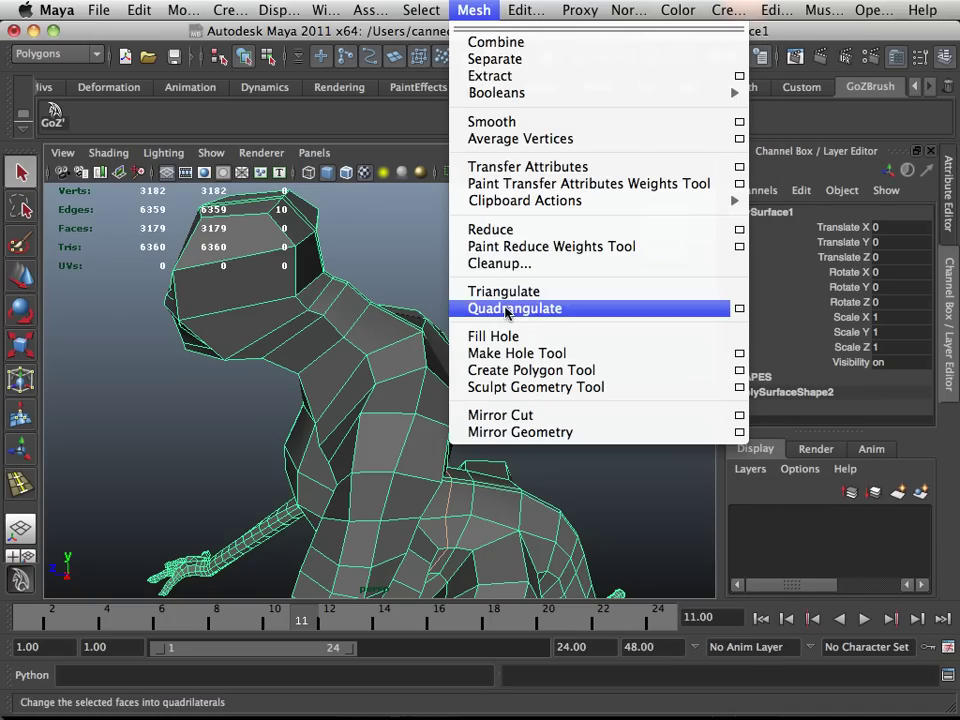
click(500, 264)
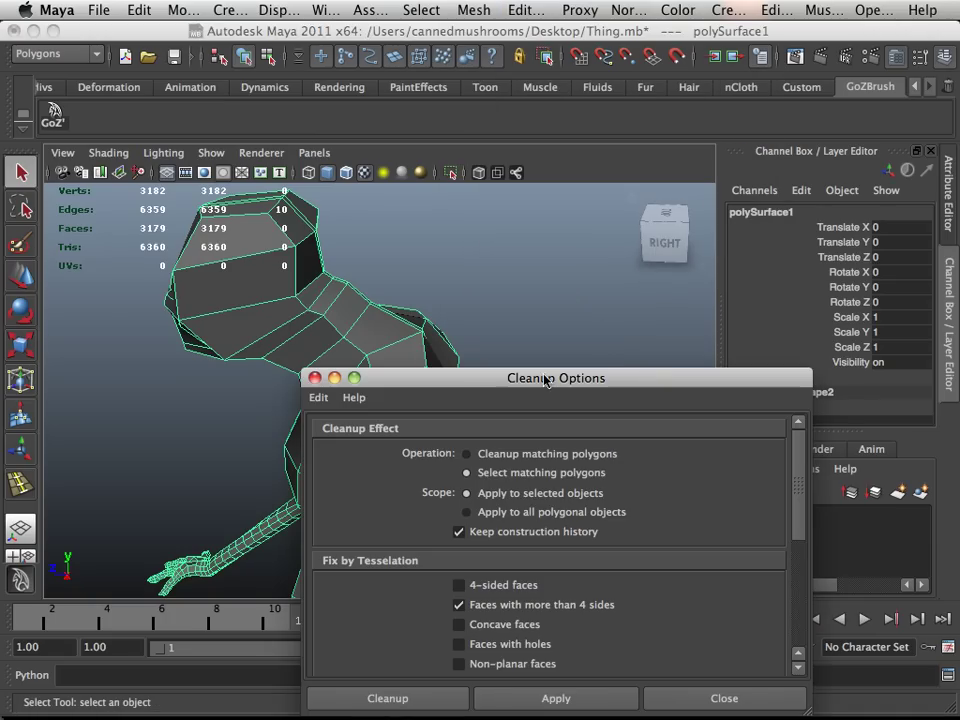
drag(546, 381, 718, 177)
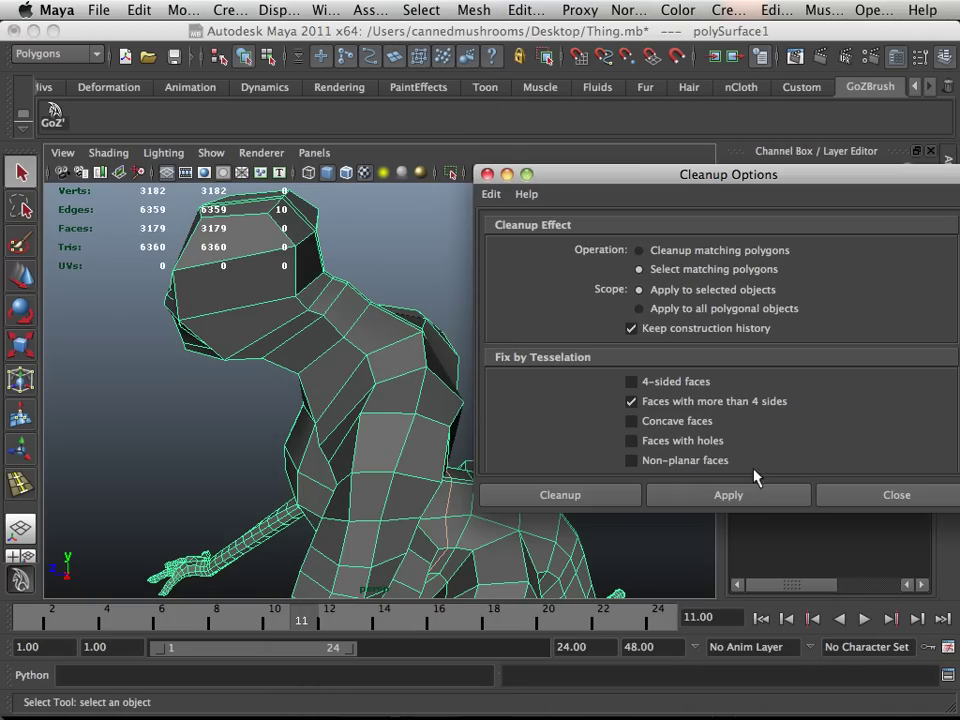
click(728, 495)
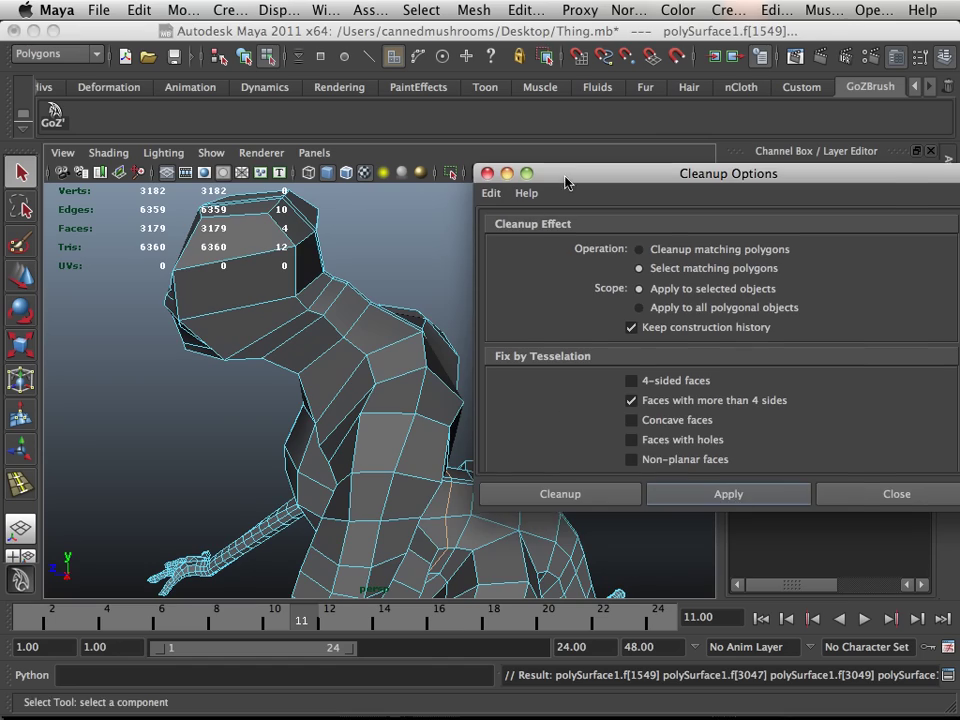
Move the Cleanup options aside, examine the selected faces on the creature's underside, and return the mesh to object mode.
drag(560, 175, 776, 233)
alt+drag(589, 317, 484, 281)
alt+right_drag(484, 281, 533, 298)
alt+drag(533, 298, 525, 399)
alt+right_drag(525, 399, 519, 450)
alt+middle_drag(519, 450, 489, 448)
alt+right_drag(485, 446, 508, 452)
alt+drag(508, 452, 525, 470)
alt+right_drag(525, 470, 498, 466)
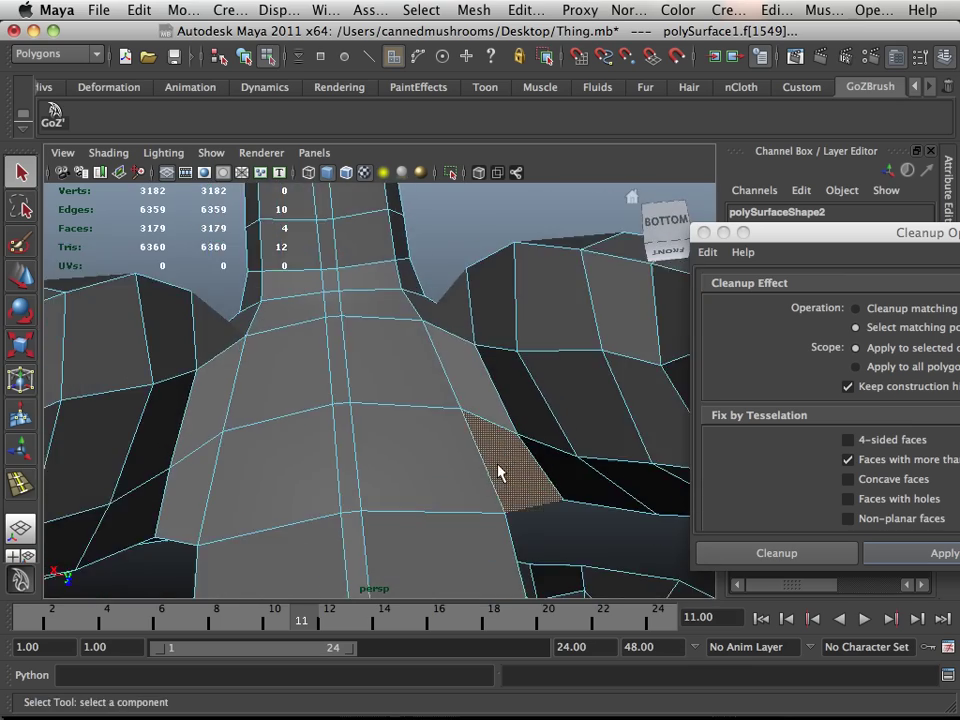
alt+middle_drag(496, 463, 506, 452)
alt+drag(482, 446, 422, 428)
right_drag(422, 428, 476, 368)
Examine the edge flow around the creature's belly, hips and tail base, comparing both sides of the body.
mouse_move(448, 420)
alt+mouse_down()
mouse_move(450, 403)
mouse_move(461, 415)
alt+mouse_up()
alt+right_drag(461, 415, 466, 407)
scroll(452, 414, down, 3)
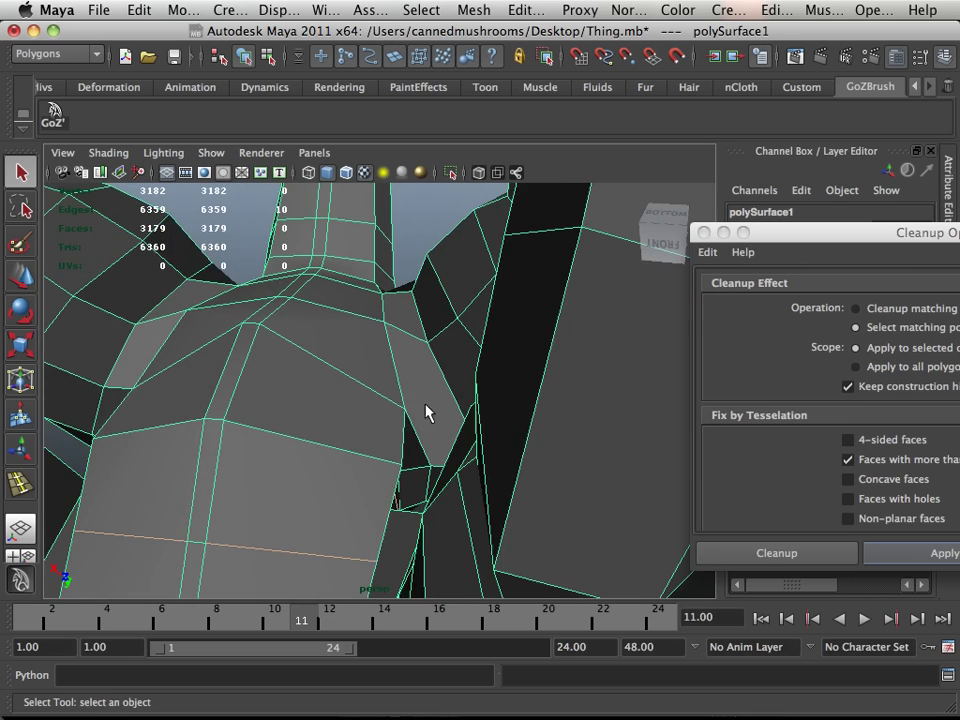
alt+drag(314, 414, 350, 430)
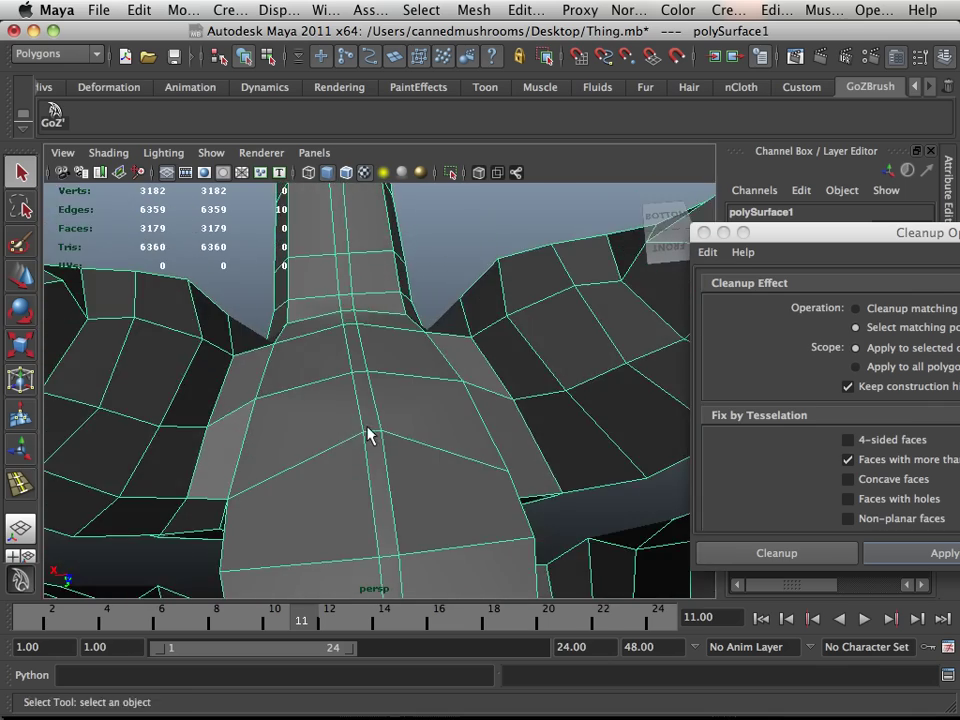
alt+right_drag(368, 433, 306, 420)
alt+drag(306, 420, 300, 386)
alt+right_drag(300, 386, 420, 424)
alt+drag(357, 381, 377, 358)
alt+right_drag(377, 358, 379, 358)
alt+drag(326, 339, 366, 328)
alt+right_drag(366, 328, 392, 366)
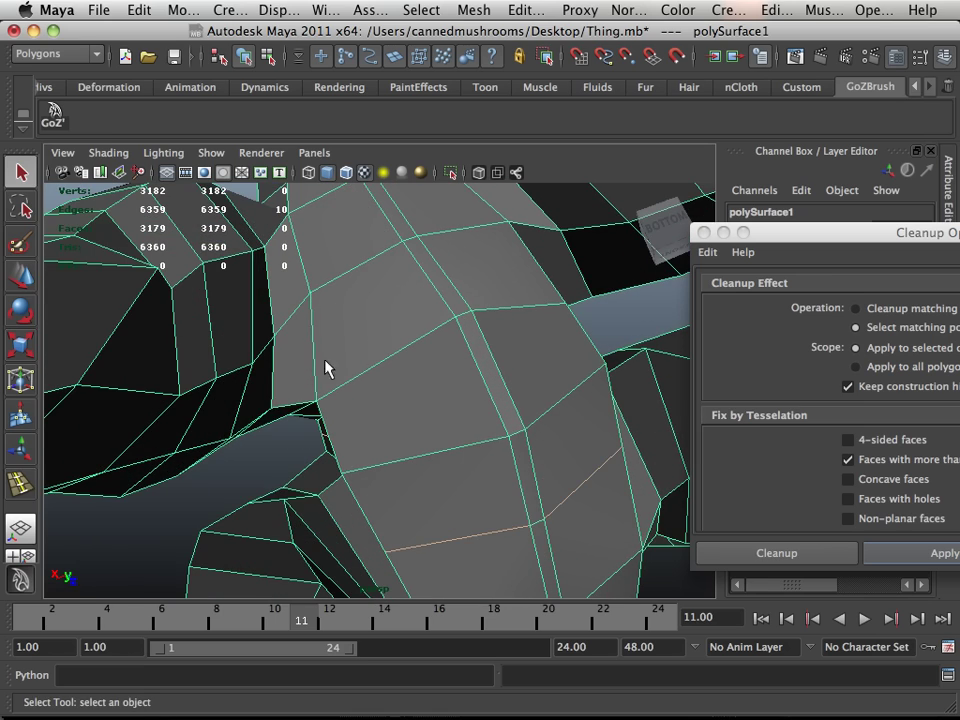
alt+middle_drag(375, 366, 332, 386)
alt+drag(332, 386, 210, 340)
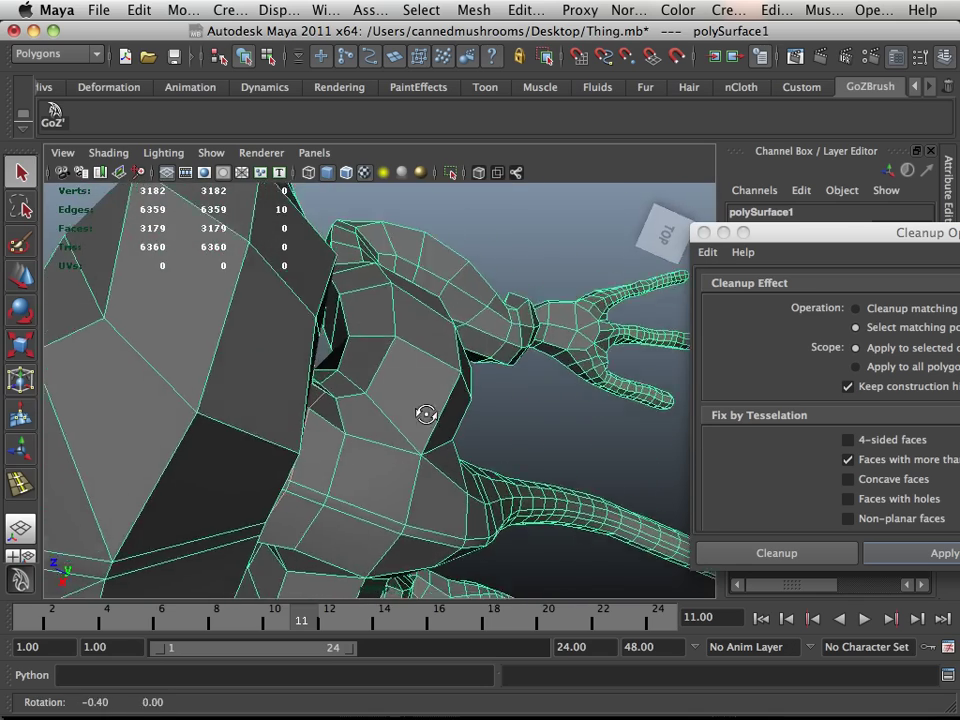
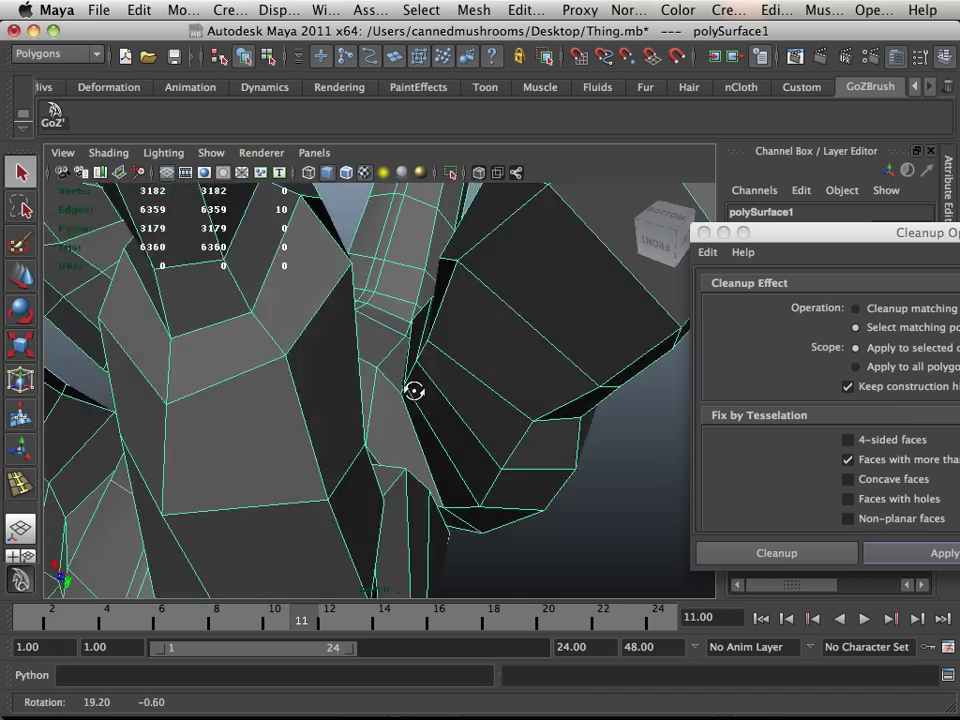
alt+drag(342, 408, 252, 400)
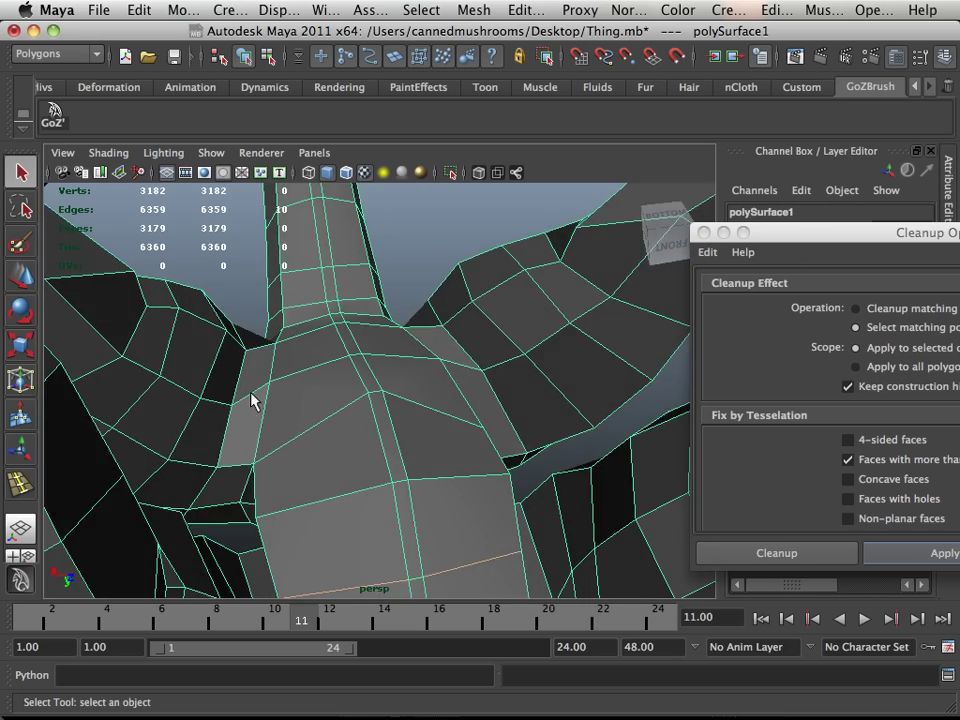
Frame the whole creature and examine its torso and tail topology from the front and from below.
key(f)
alt+drag(313, 377, 484, 405)
alt+right_drag(380, 386, 440, 386)
alt+middle_drag(360, 362, 330, 405)
alt+drag(330, 394, 356, 378)
alt+right_drag(345, 377, 398, 378)
key(w)
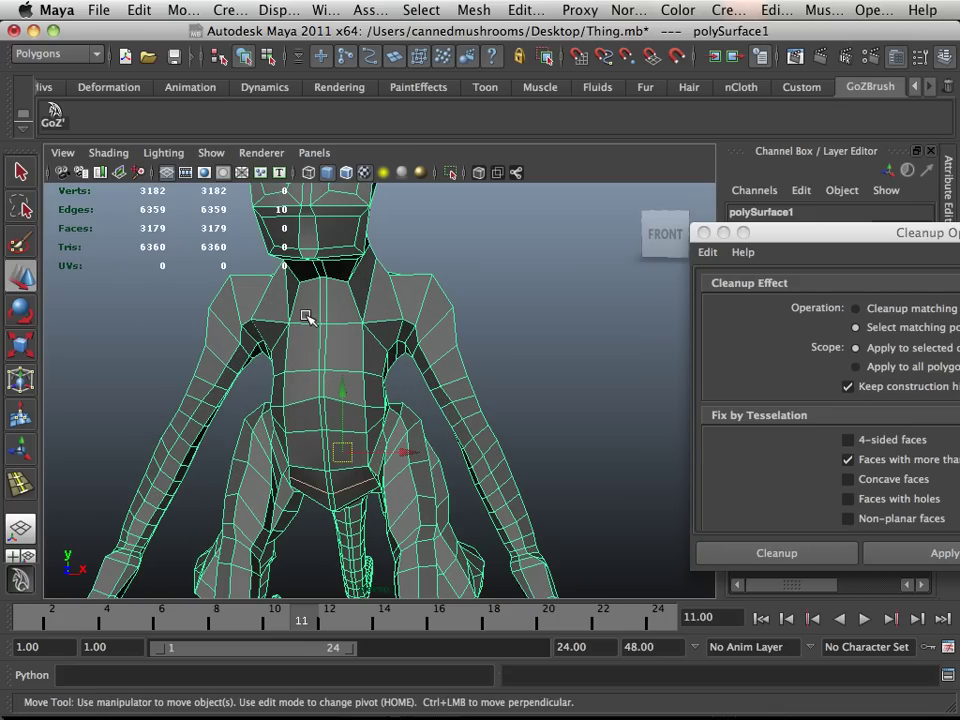
alt+drag(306, 317, 326, 272)
alt+right_drag(326, 272, 382, 283)
alt+middle_drag(447, 332, 448, 335)
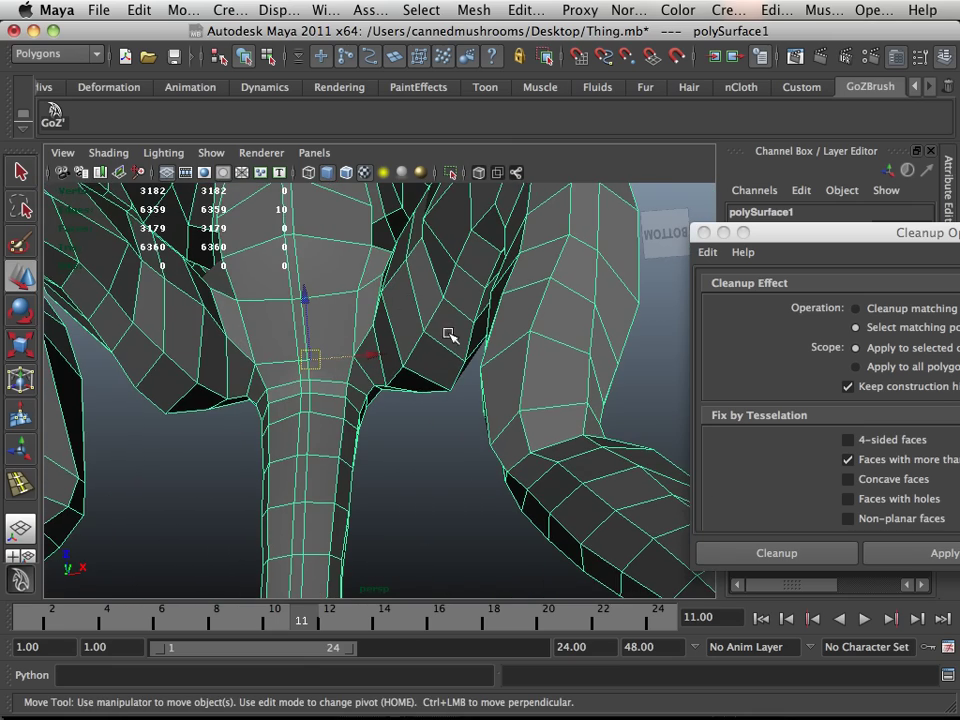
Reapply the Cleanup selection of faces with more than 4 sides, examine the marked face near the hip, and return to object mode.
click(895, 545)
alt+drag(546, 407, 493, 442)
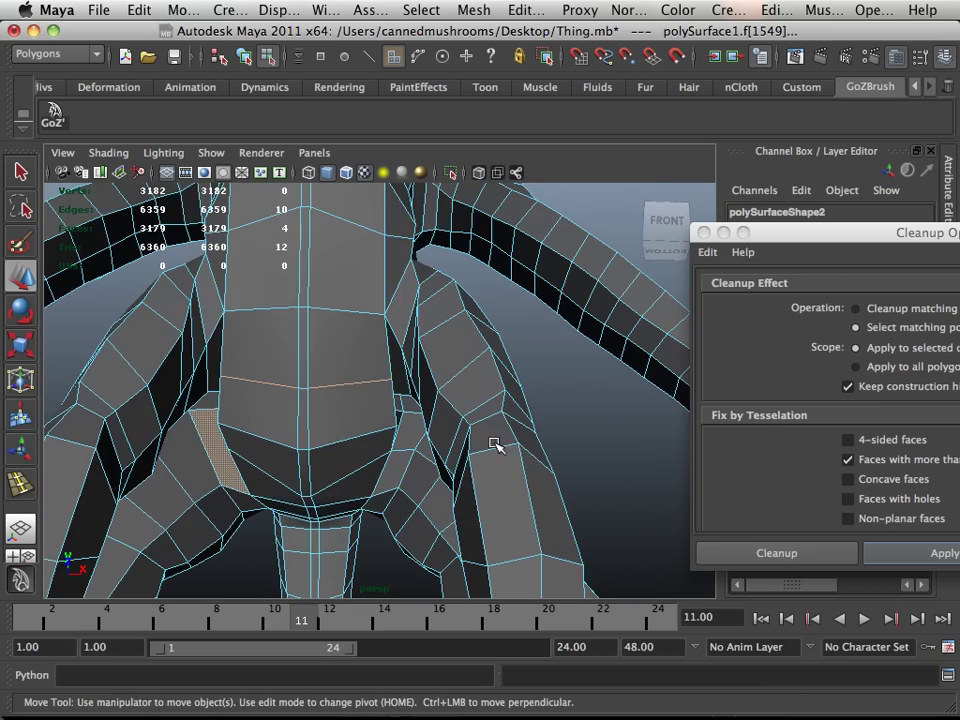
alt+right_drag(506, 447, 306, 369)
mouse_move(306, 369)
alt+mouse_down()
mouse_move(216, 386)
mouse_move(311, 390)
alt+mouse_up()
right_click(338, 385)
click(384, 345)
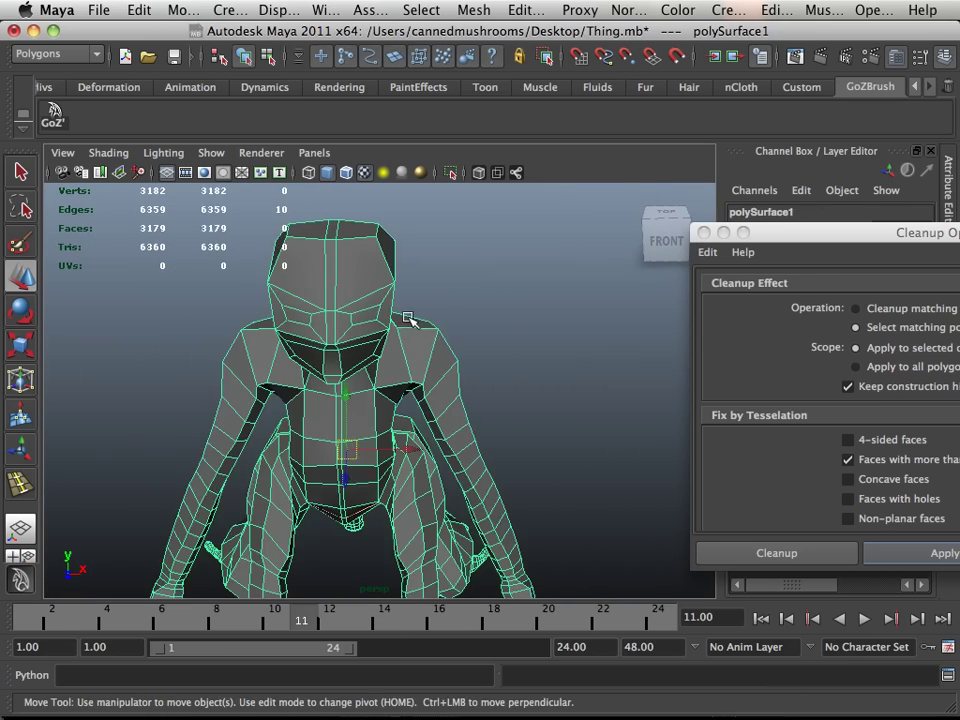
Mirror Cut the creature mesh along the YZ plane, merging with the original at a vertex threshold of 0.0010.
click(474, 13)
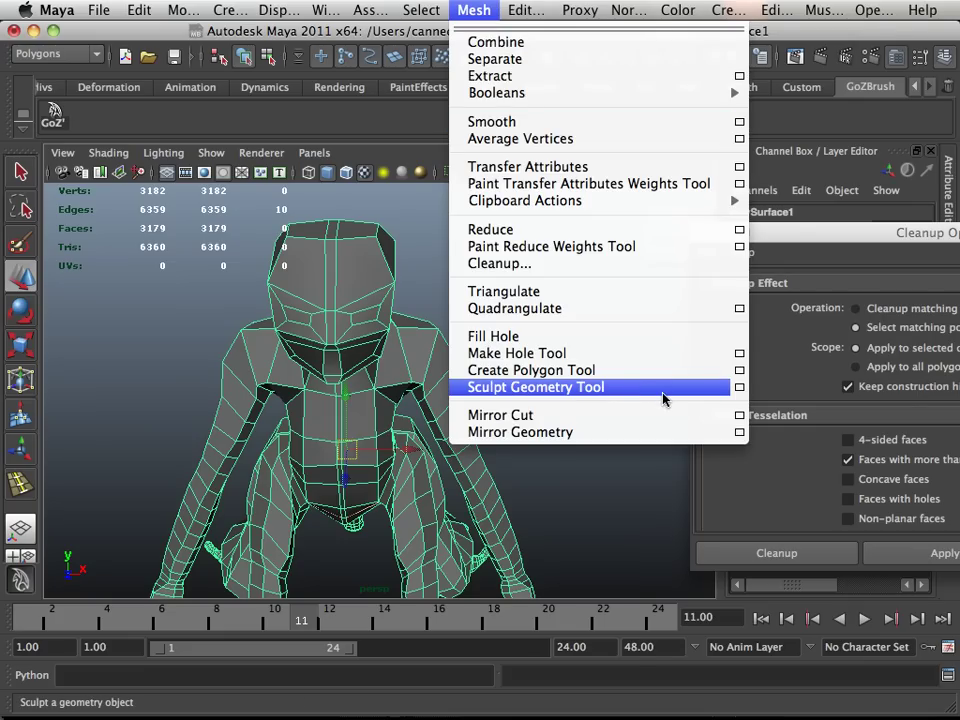
click(737, 419)
alt+drag(467, 443, 422, 438)
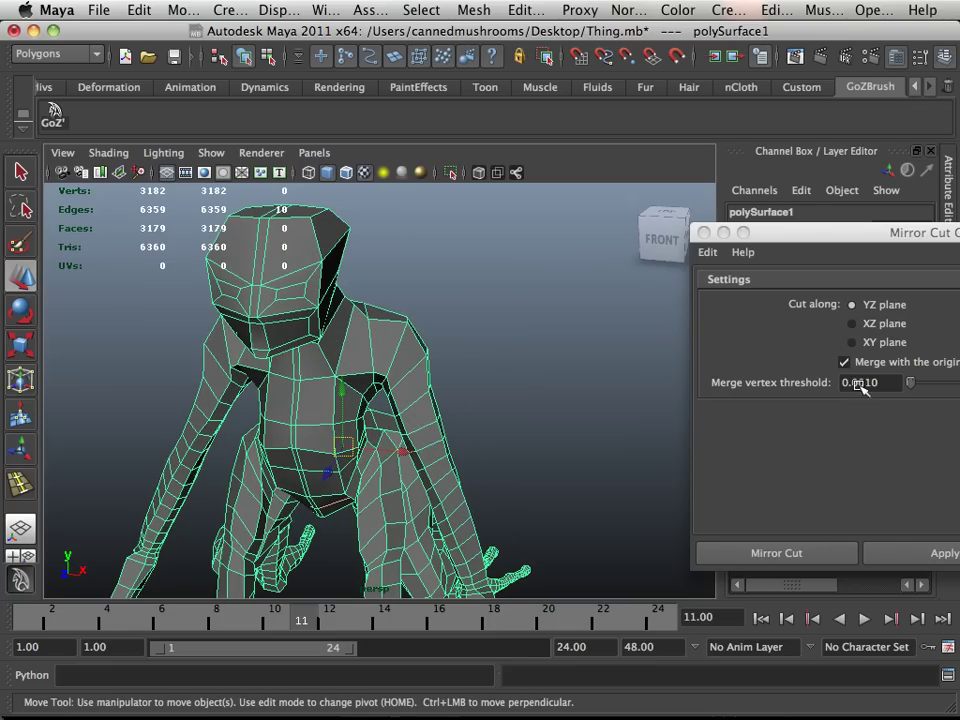
click(888, 553)
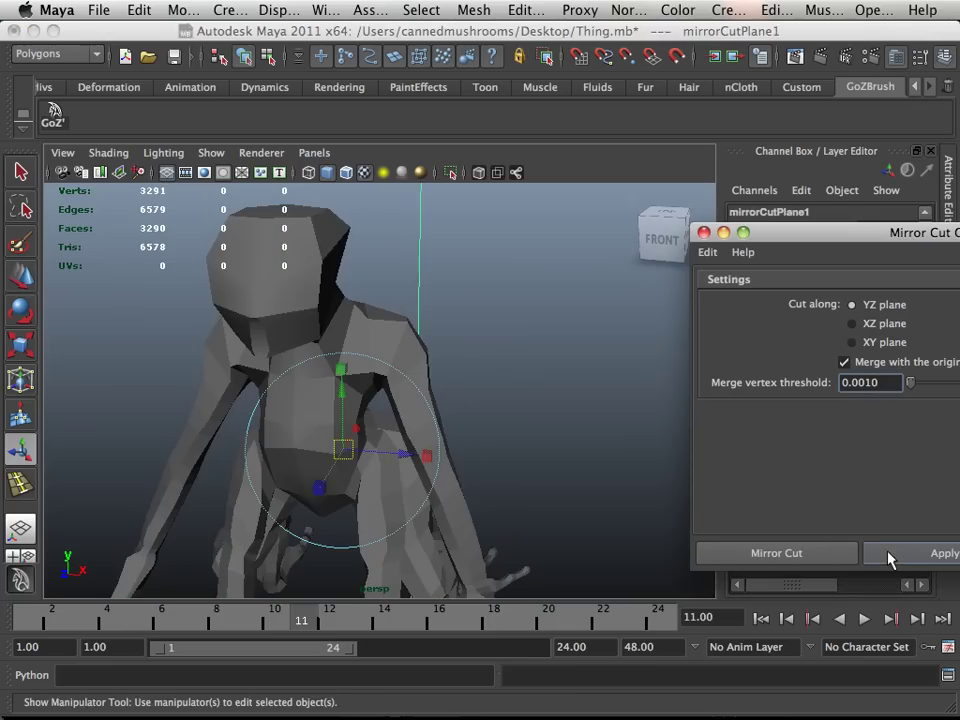
Turn on wireframe on shaded display to check the mirrored creature's centre line.
click(108, 153)
click(149, 341)
mouse_move(171, 354)
alt+mouse_down()
mouse_move(163, 354)
mouse_move(184, 306)
mouse_move(178, 116)
mouse_move(165, 390)
mouse_move(201, 366)
mouse_move(183, 340)
alt+mouse_up()
alt+right_drag(183, 340, 229, 356)
alt+middle_drag(232, 356, 227, 401)
alt+right_drag(227, 401, 225, 405)
alt+middle_drag(225, 405, 229, 432)
alt+drag(229, 432, 208, 384)
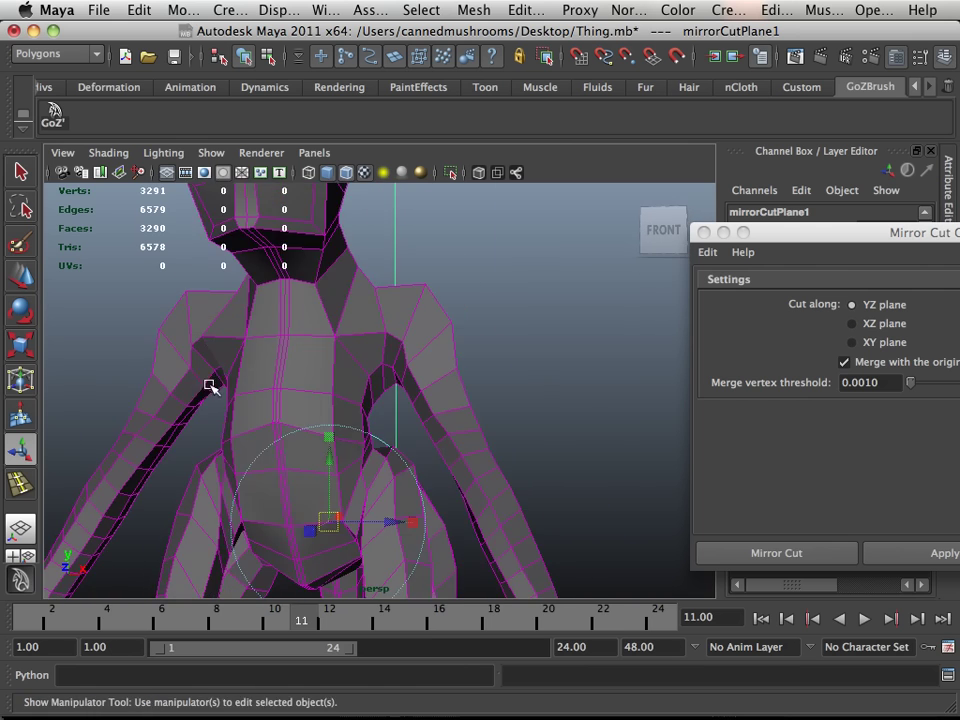
Select the mirrored creature mesh and delete its construction history.
click(325, 367)
scroll(325, 367, down, 10)
alt+drag(296, 378, 248, 399)
click(172, 11)
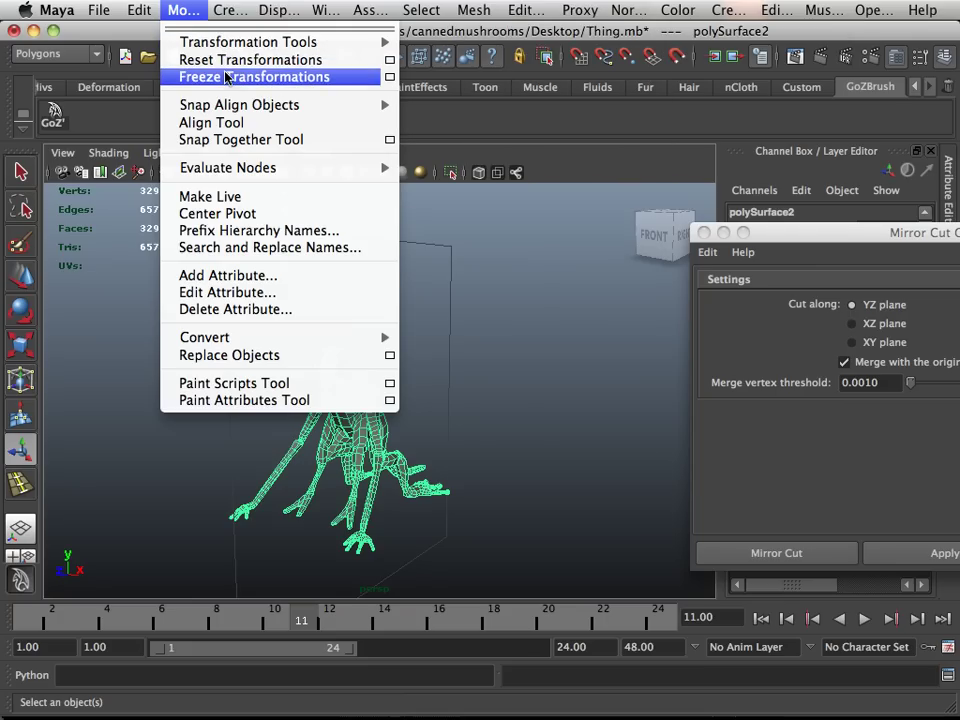
mouse_move(137, 8)
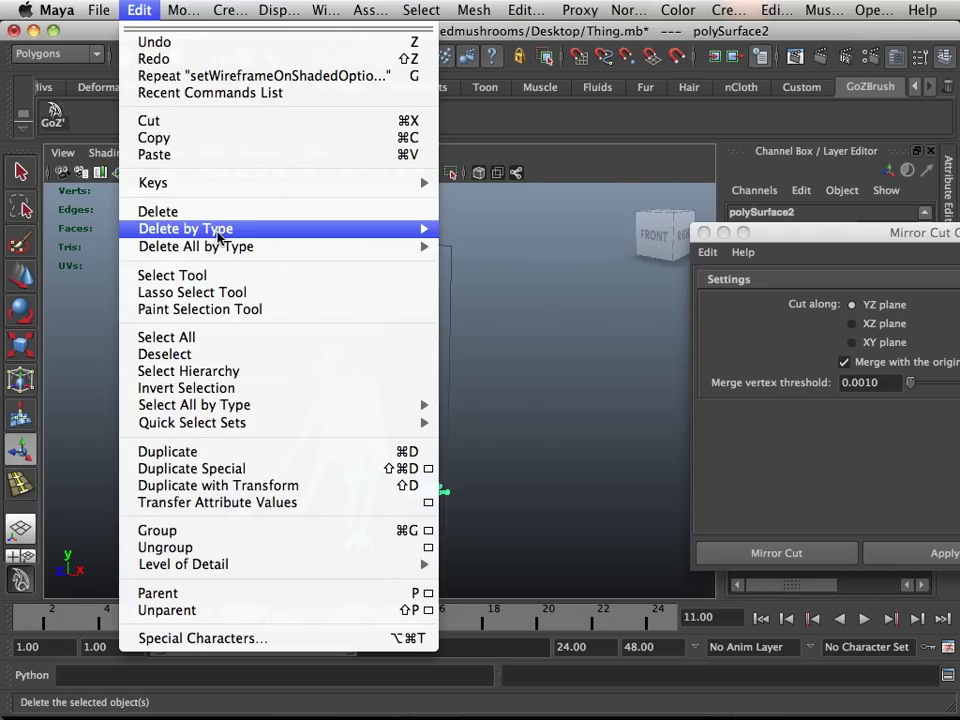
mouse_move(219, 230)
click(480, 238)
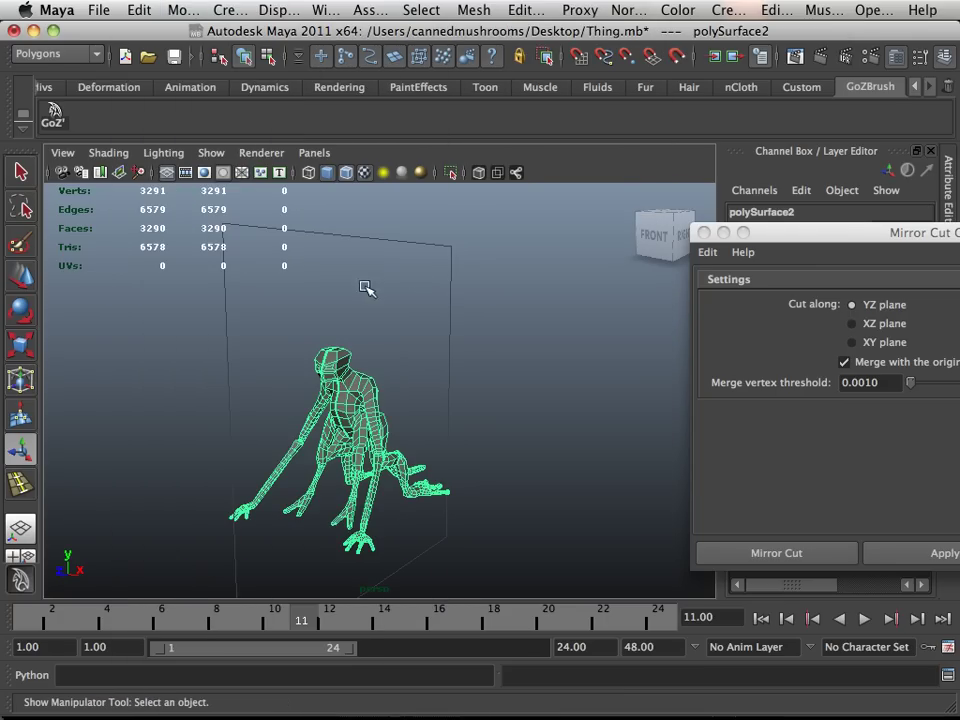
Delete the mirror cut plane.
click(480, 331)
drag(491, 335, 382, 394)
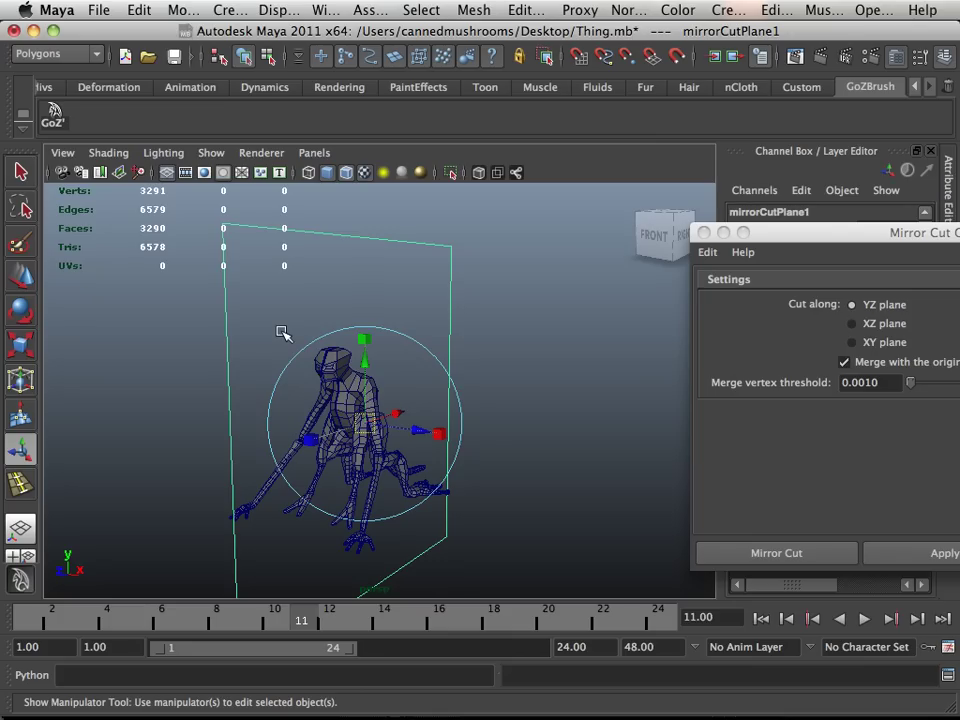
key(Delete)
Select the creature mesh and open the Cleanup options for it.
alt+drag(254, 331, 350, 335)
alt+right_drag(350, 335, 470, 400)
alt+middle_drag(470, 399, 377, 341)
mouse_move(370, 337)
alt+right_down()
mouse_move(347, 356)
mouse_move(354, 343)
alt+right_up()
click(354, 343)
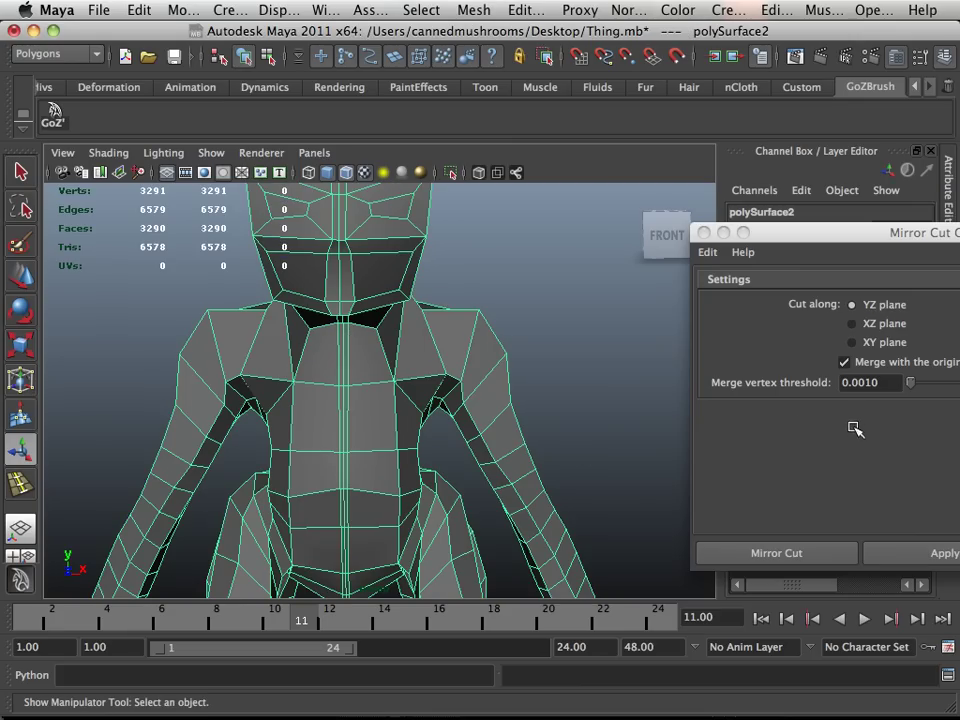
click(486, 14)
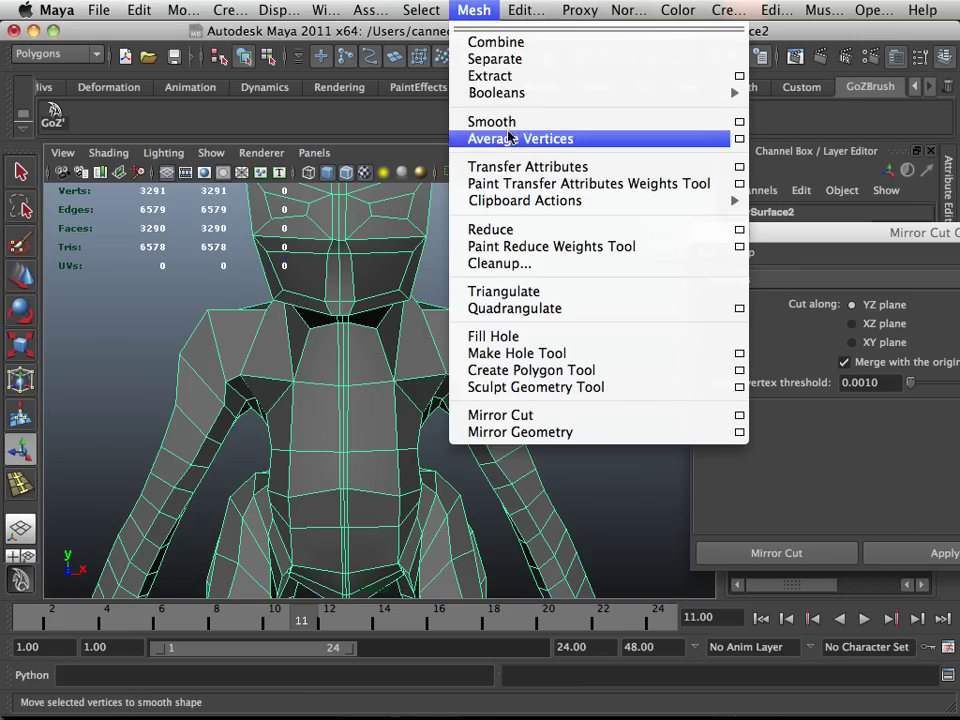
click(500, 264)
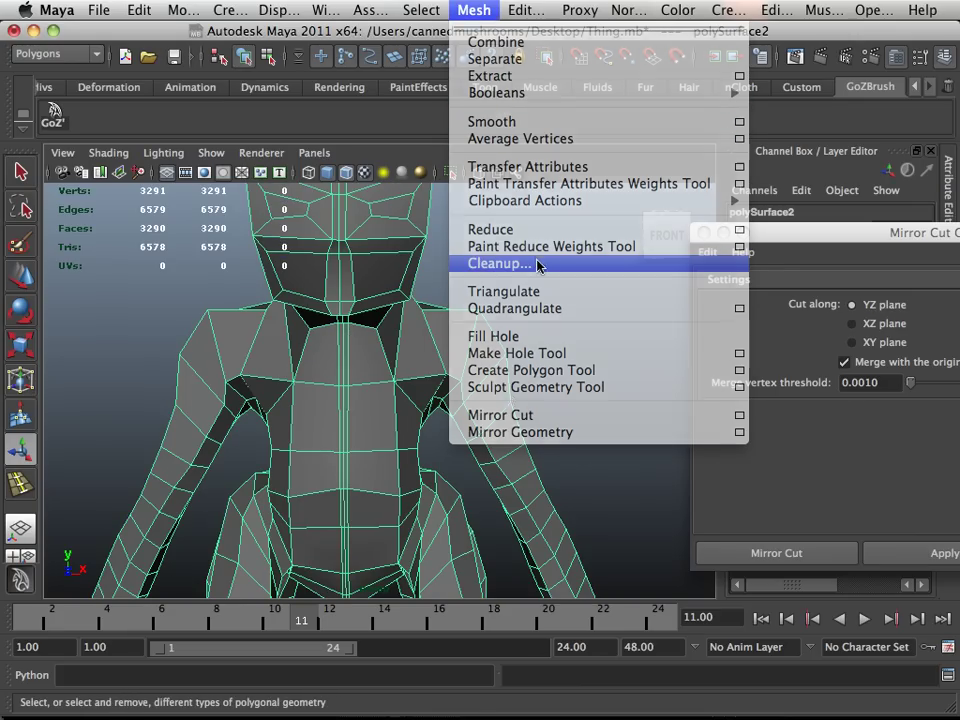
alt+drag(480, 476, 462, 442)
alt+right_drag(462, 442, 528, 427)
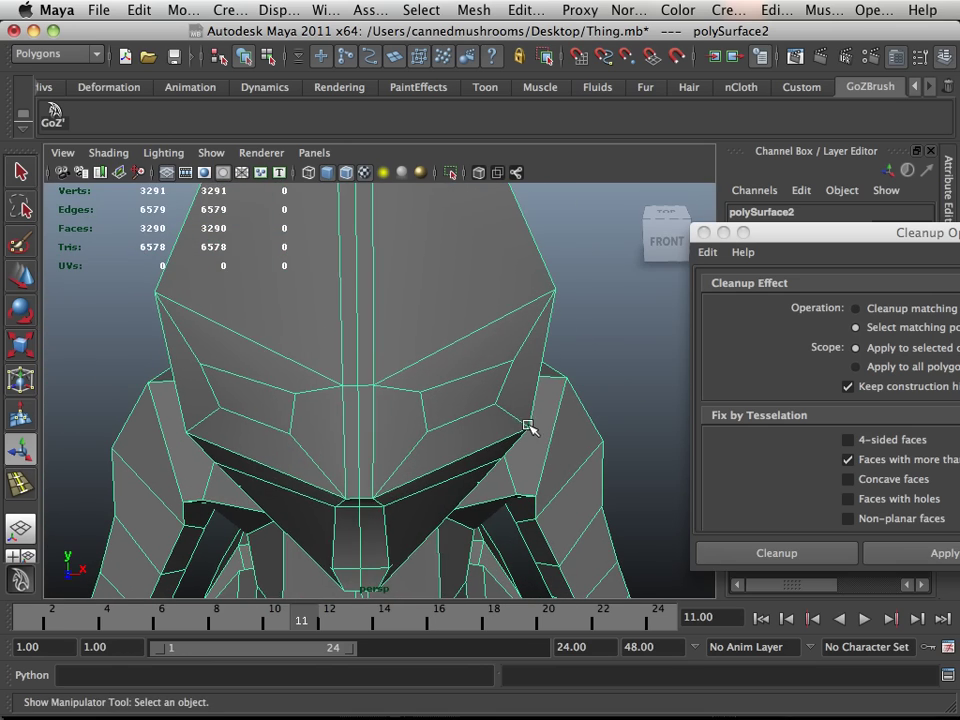
Delete the extra edge loop running down the creature's centre line and return the mesh to object mode.
right_drag(360, 340, 362, 292)
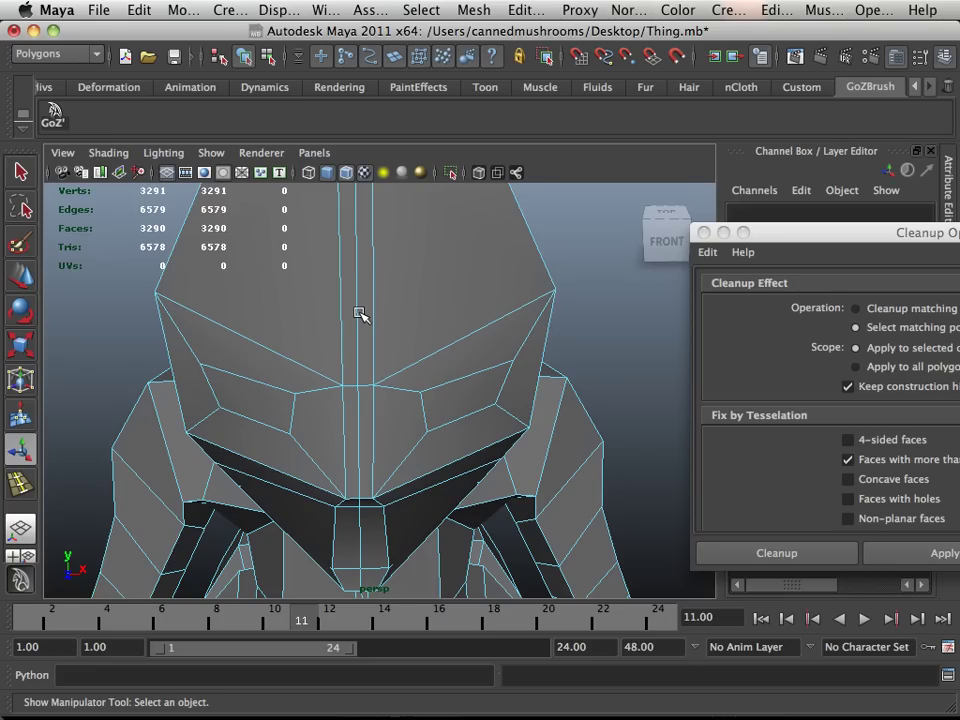
right_drag(360, 313, 358, 279)
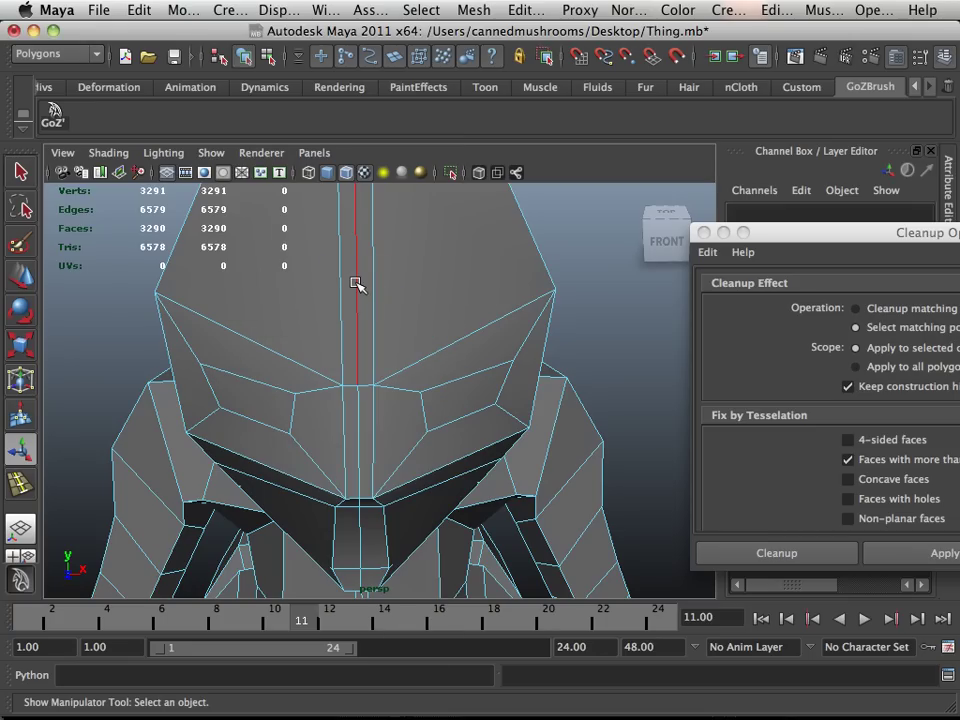
double_click(357, 285)
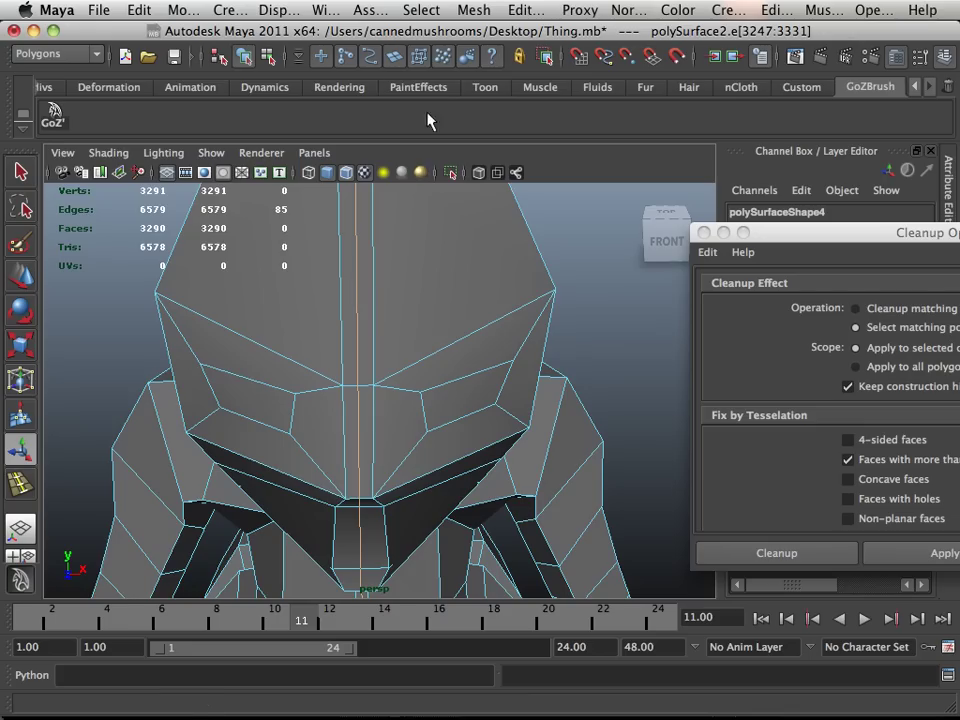
ctrl+right_drag(366, 331, 525, 326)
right_click(410, 311)
click(455, 285)
click(448, 289)
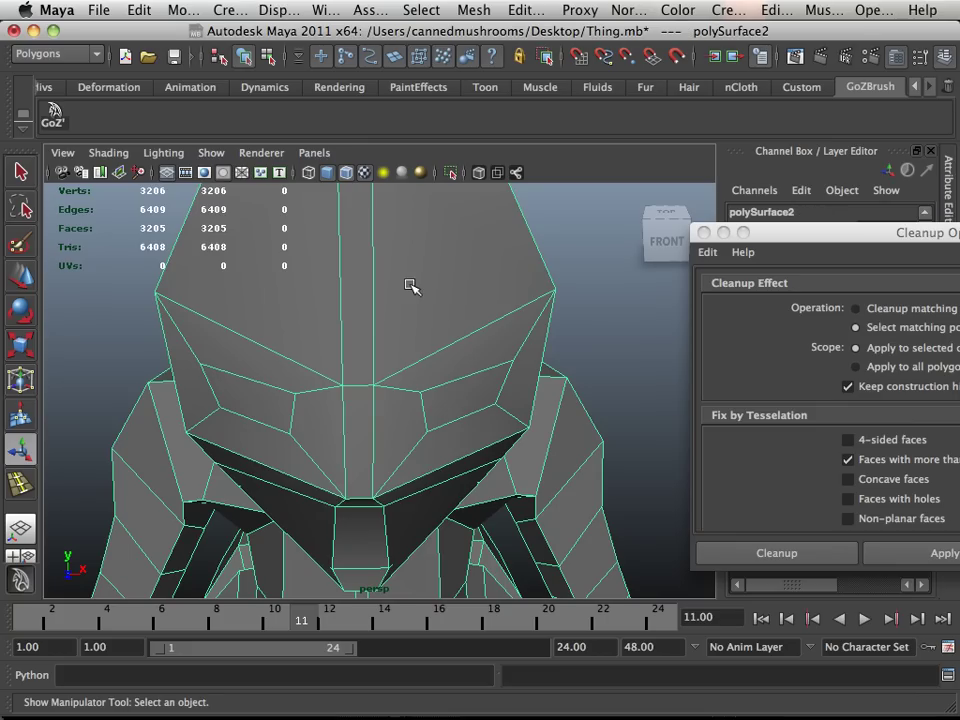
Save the Maya scene and send the creature mesh to ZBrush with GoZ.
click(100, 12)
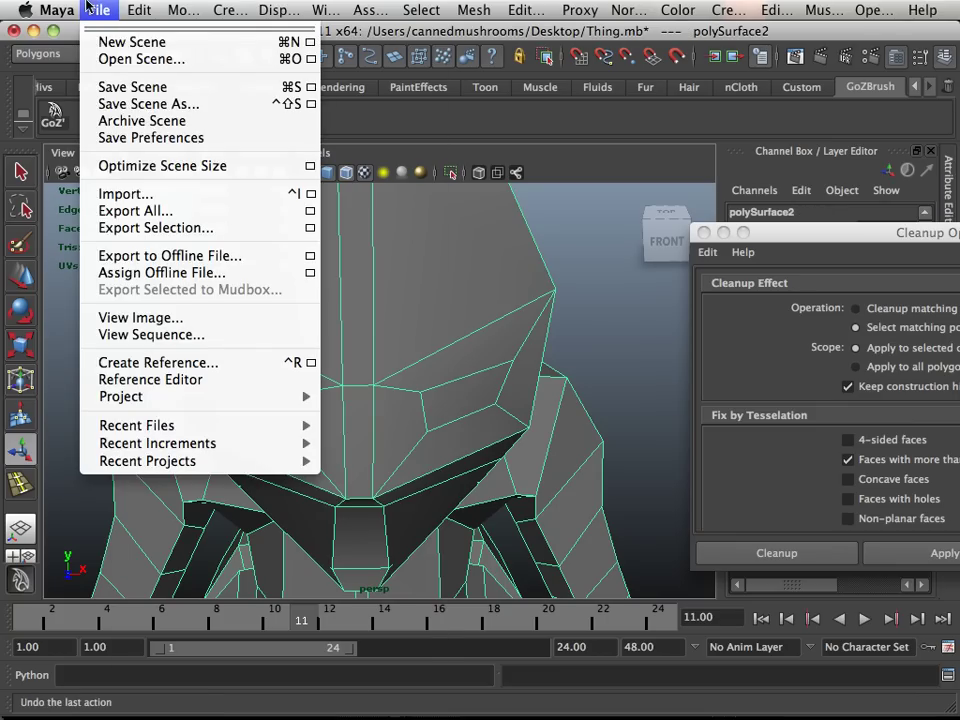
click(110, 87)
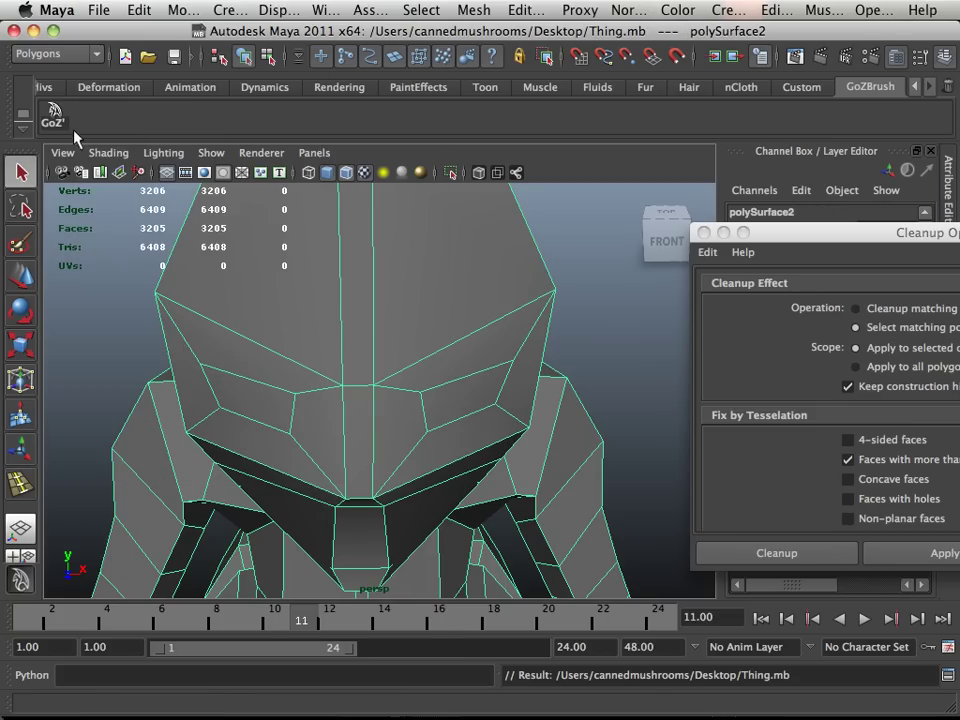
click(51, 113)
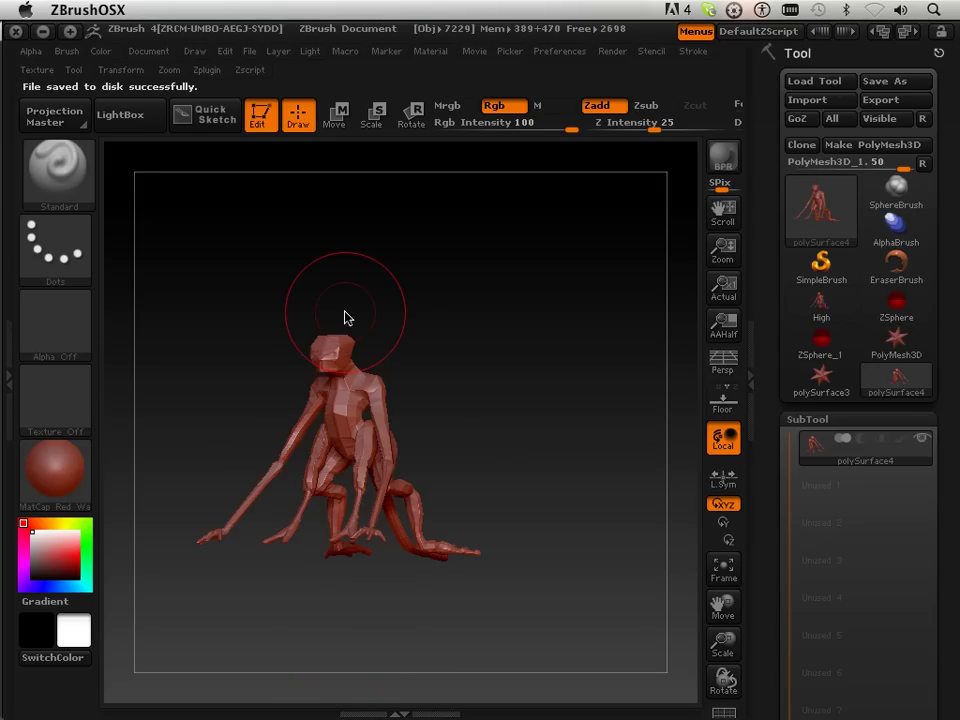
shift+drag(471, 360, 510, 387)
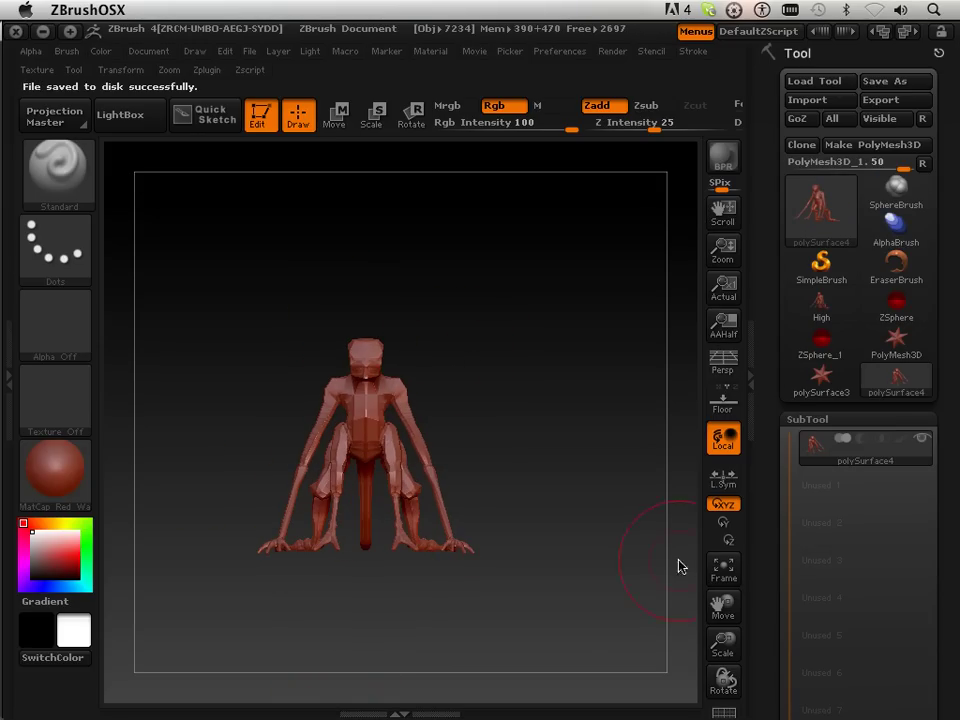
drag(724, 645, 705, 605)
mouse_move(595, 345)
mouse_down()
mouse_move(579, 345)
mouse_move(604, 347)
mouse_up()
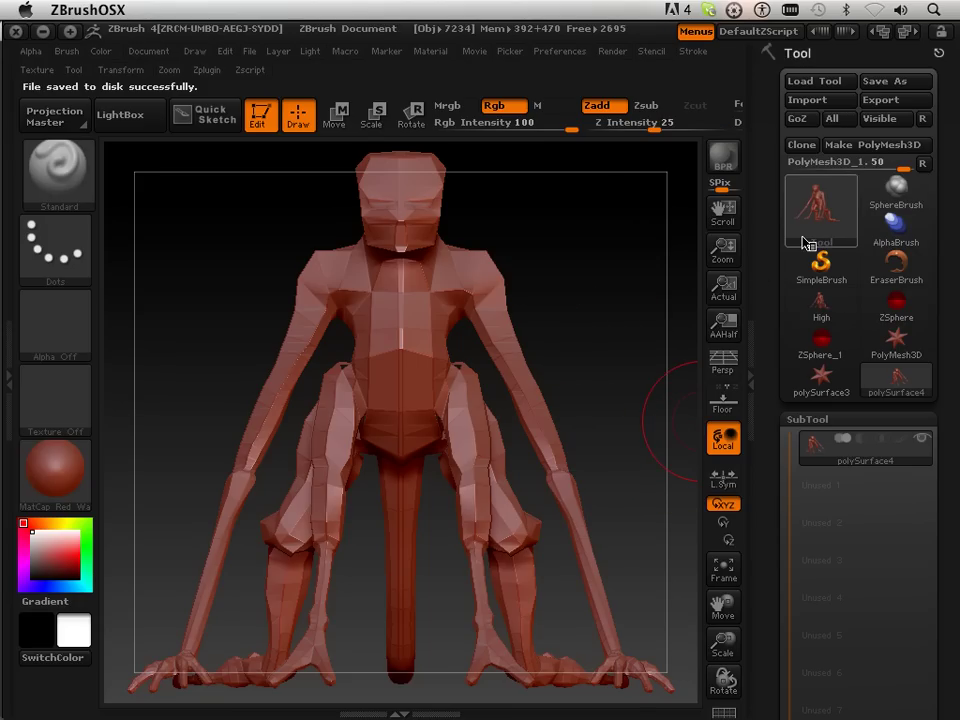
Save the imported creature as the ZTool Low in the 1300 Lesson Files folder, replacing the existing file.
mouse_move(803, 243)
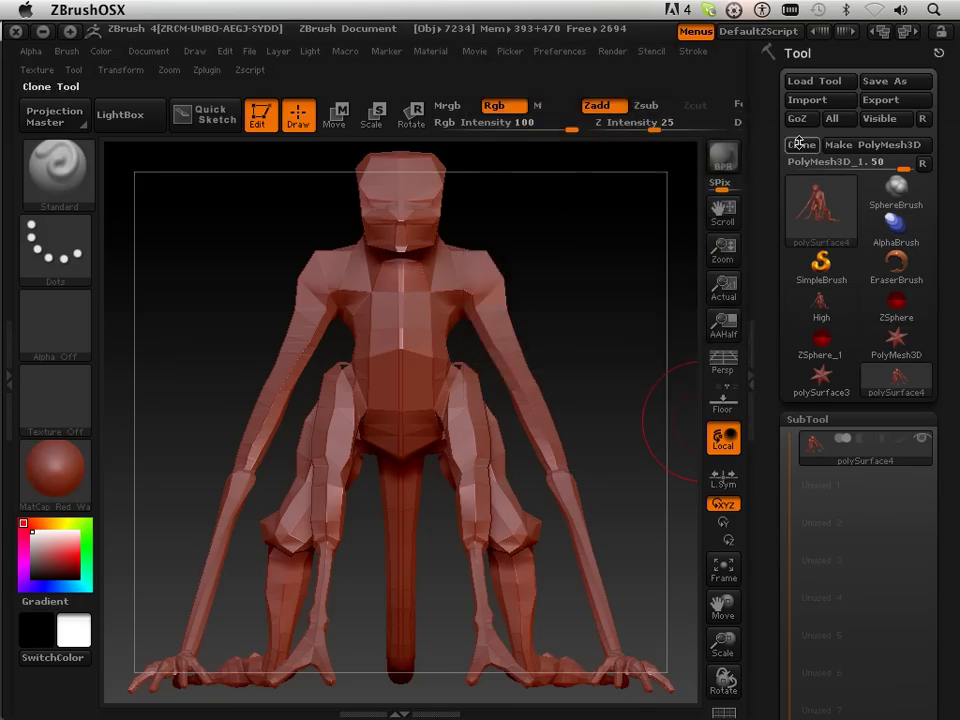
click(879, 89)
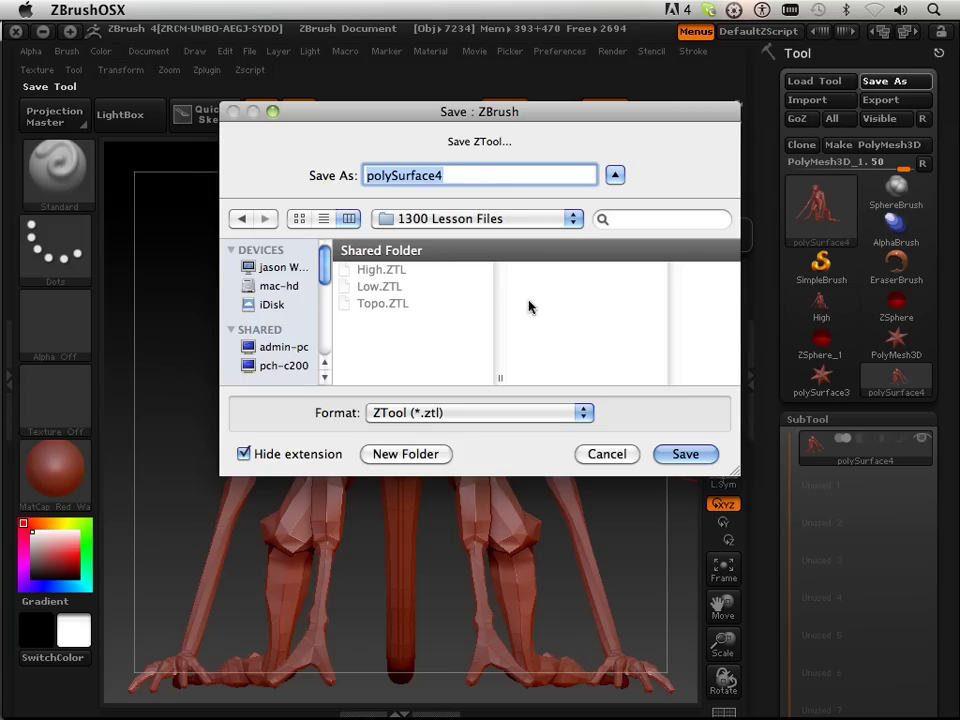
click(366, 291)
click(675, 454)
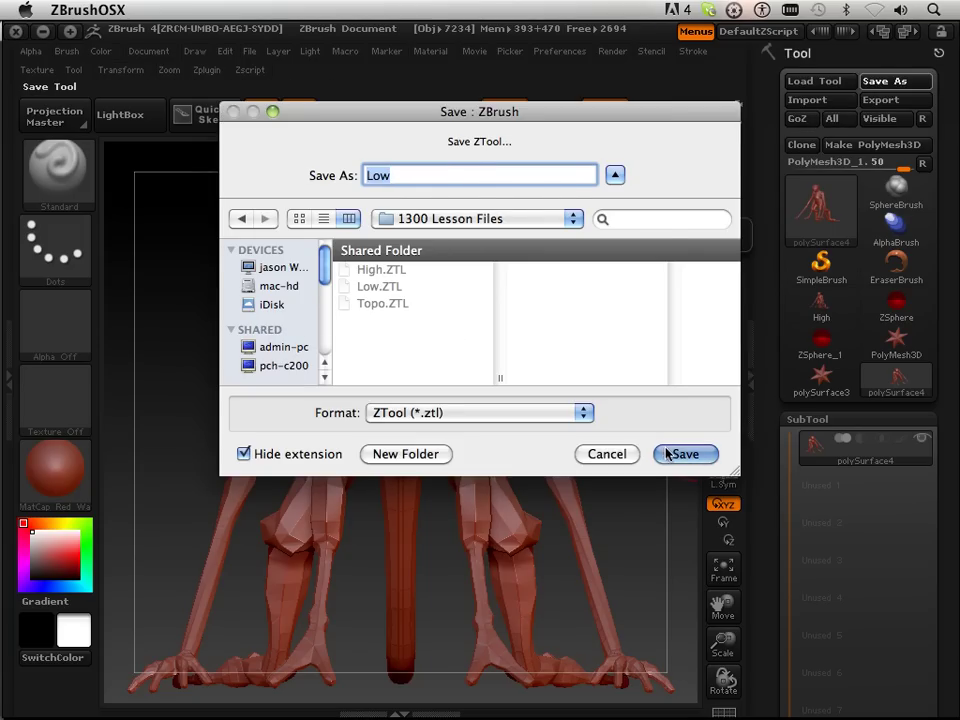
click(615, 234)
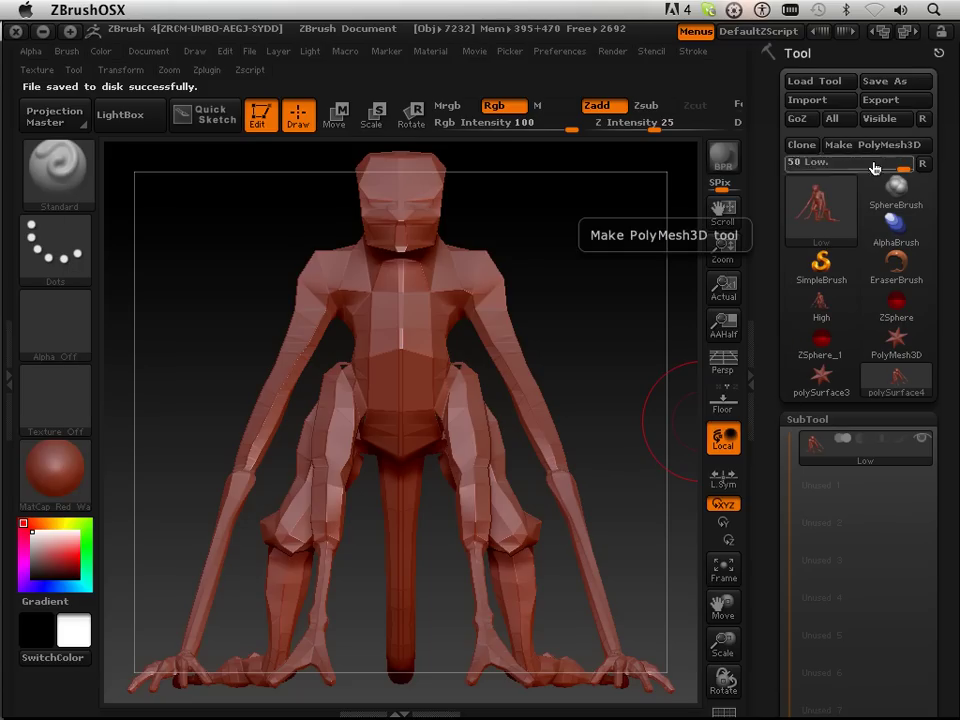
Switch to the High tool and append the Low mesh to it as a subtool.
mouse_move(843, 228)
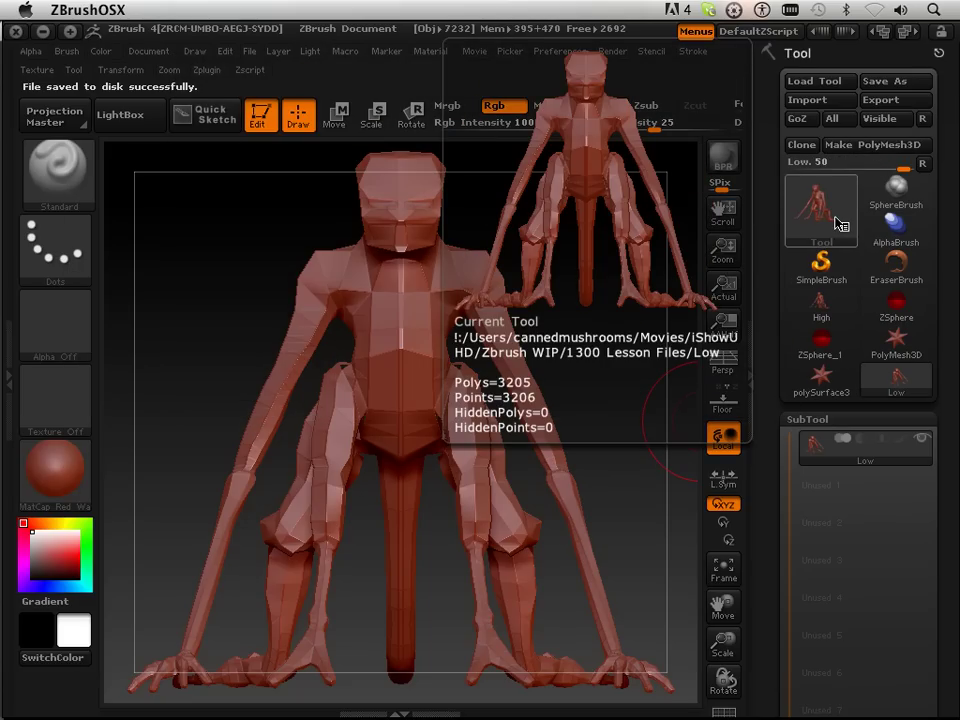
click(840, 224)
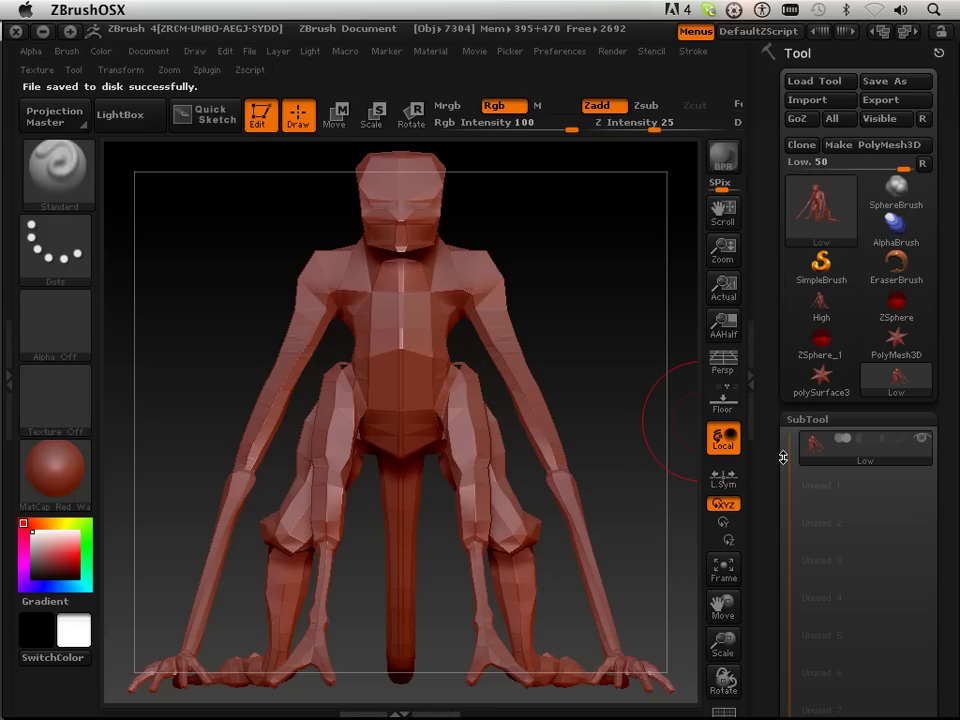
click(812, 320)
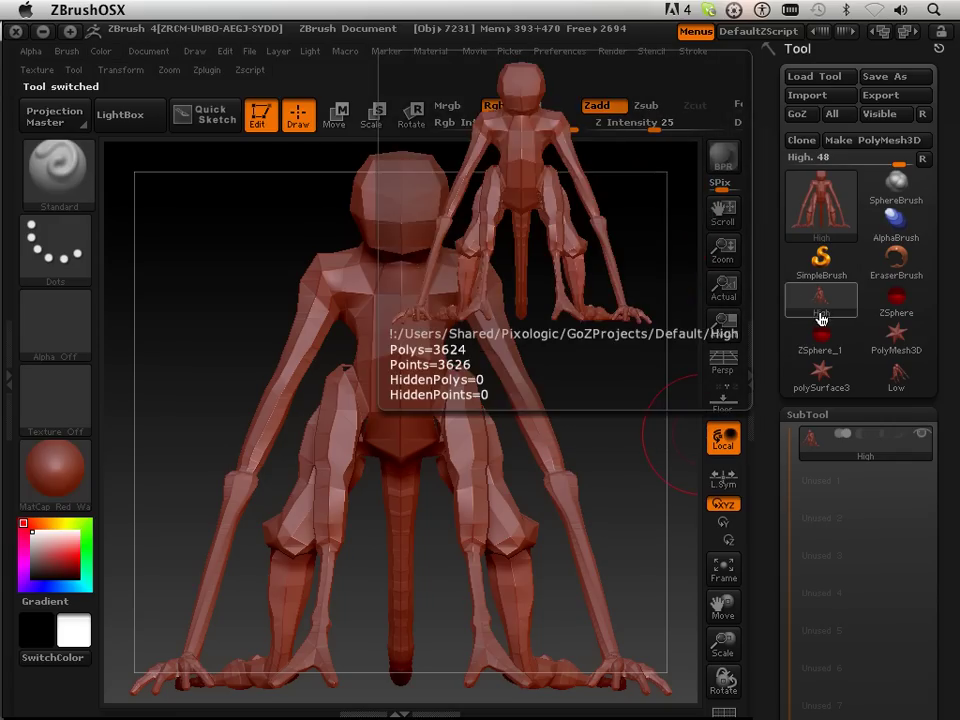
click(820, 318)
drag(772, 484, 793, 341)
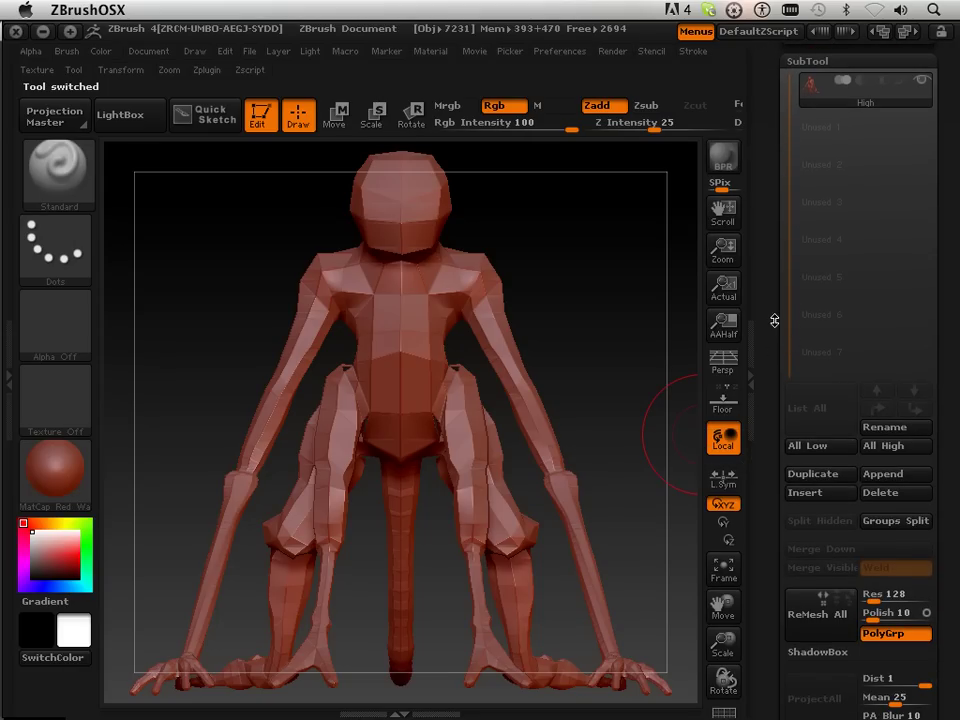
click(875, 475)
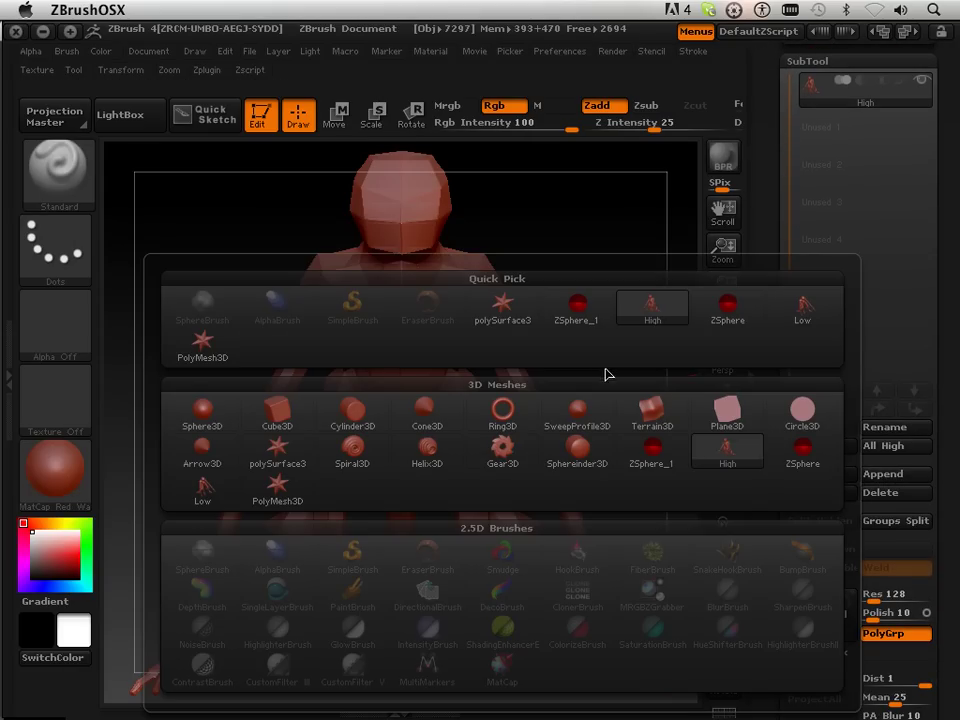
click(798, 312)
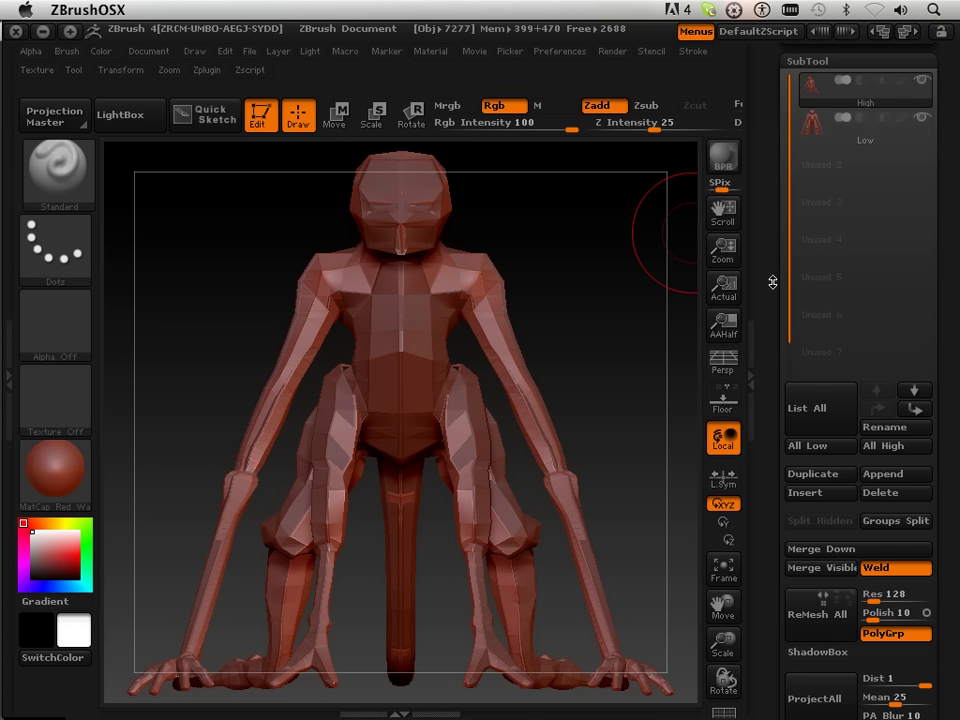
Raise the High subtool's subdivision level to 6.
scroll(772, 283, down, 10)
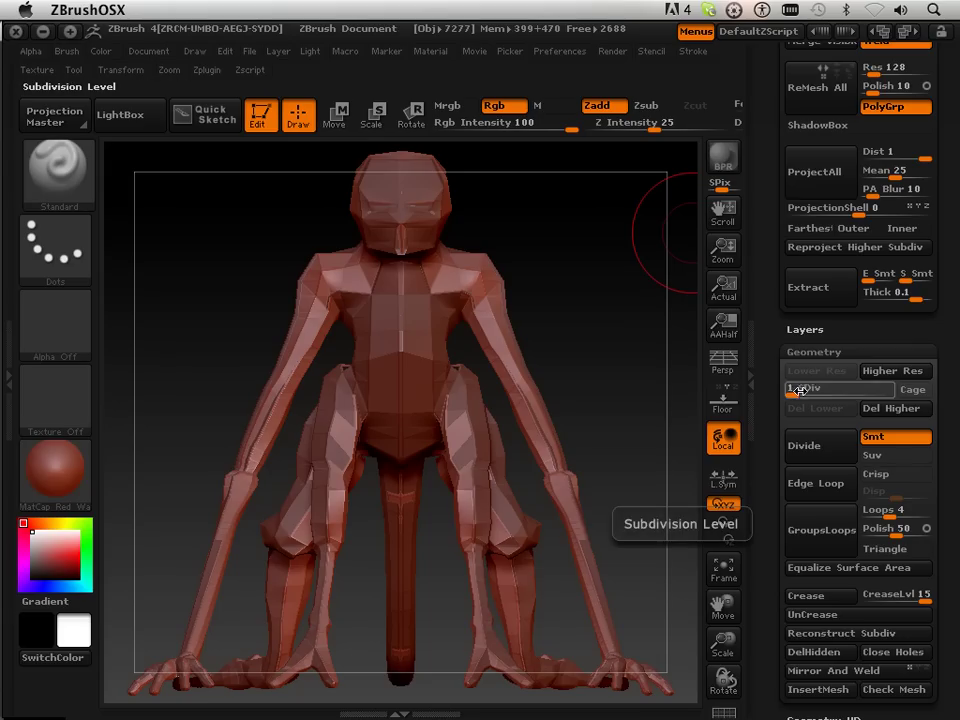
drag(799, 391, 838, 393)
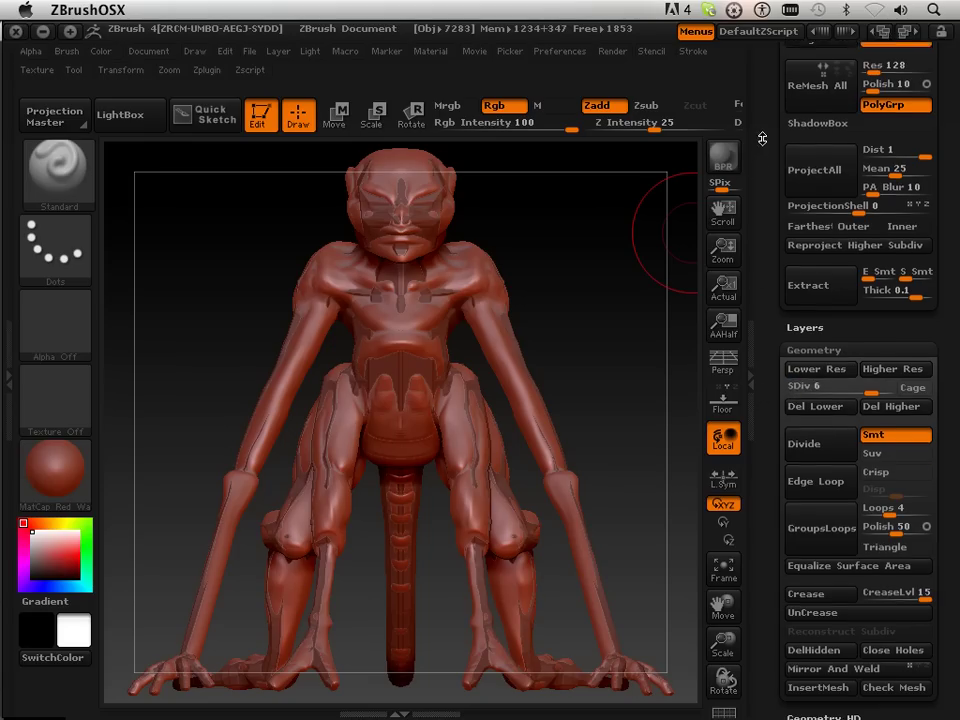
scroll(783, 366, up, 10)
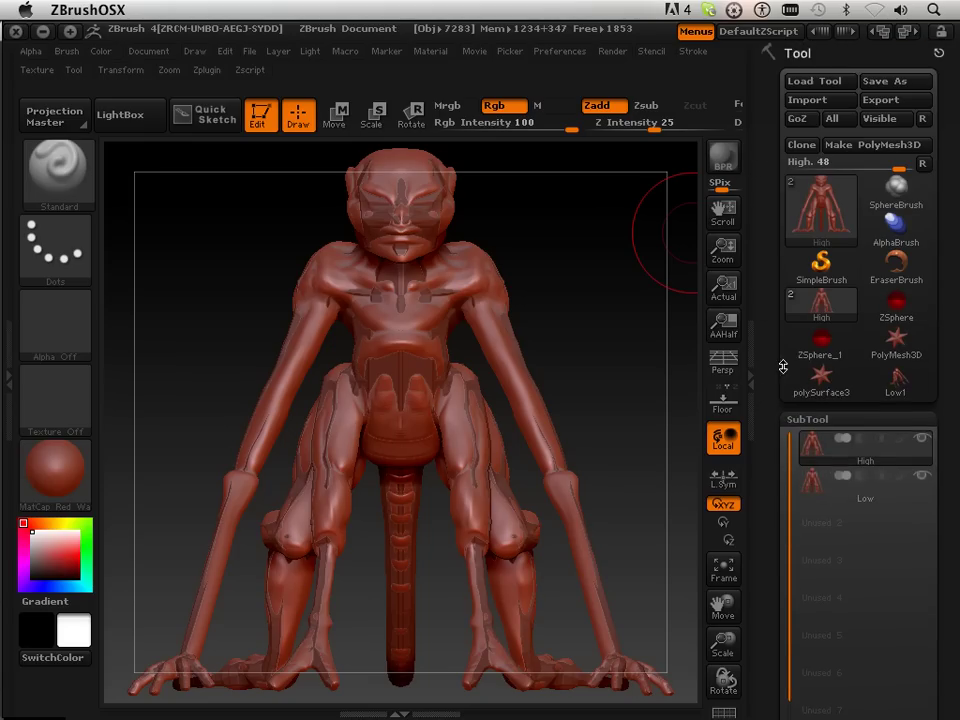
Select the Low subtool and divide its geometry once, to subdivision level 2.
click(866, 494)
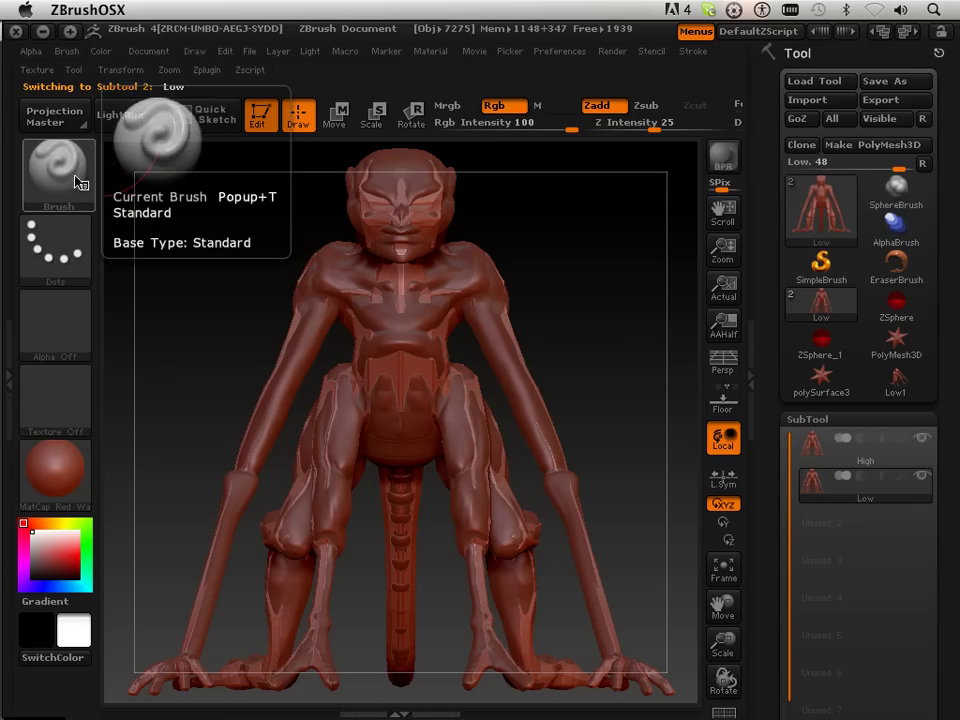
mouse_move(782, 508)
mouse_down()
mouse_move(771, 452)
mouse_move(776, 240)
mouse_up()
scroll(776, 240, down, 3)
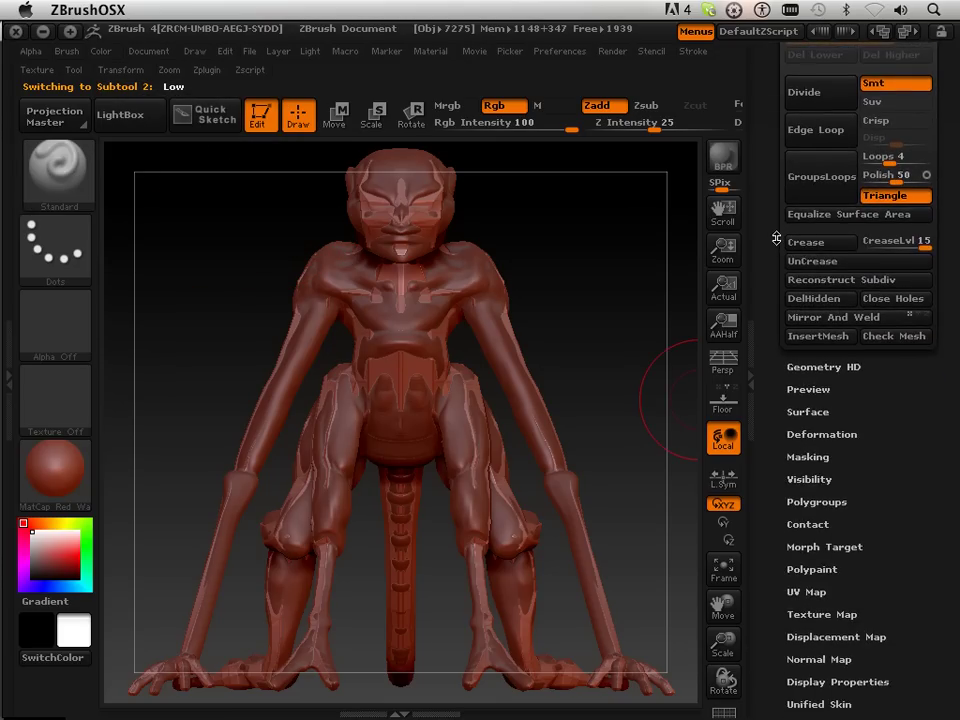
scroll(771, 236, up, 15)
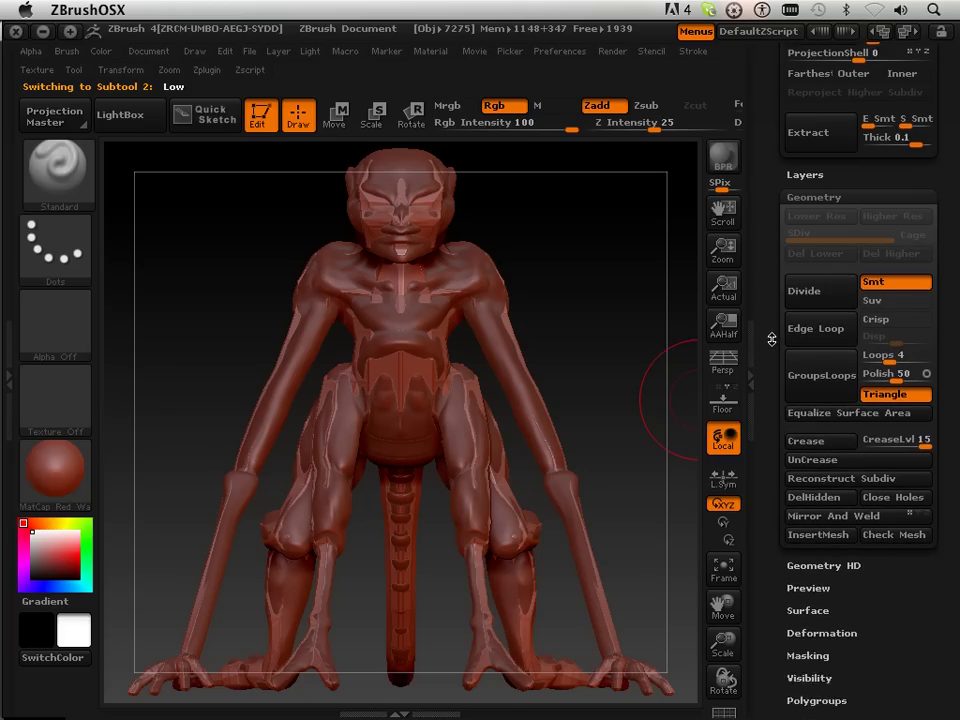
click(806, 356)
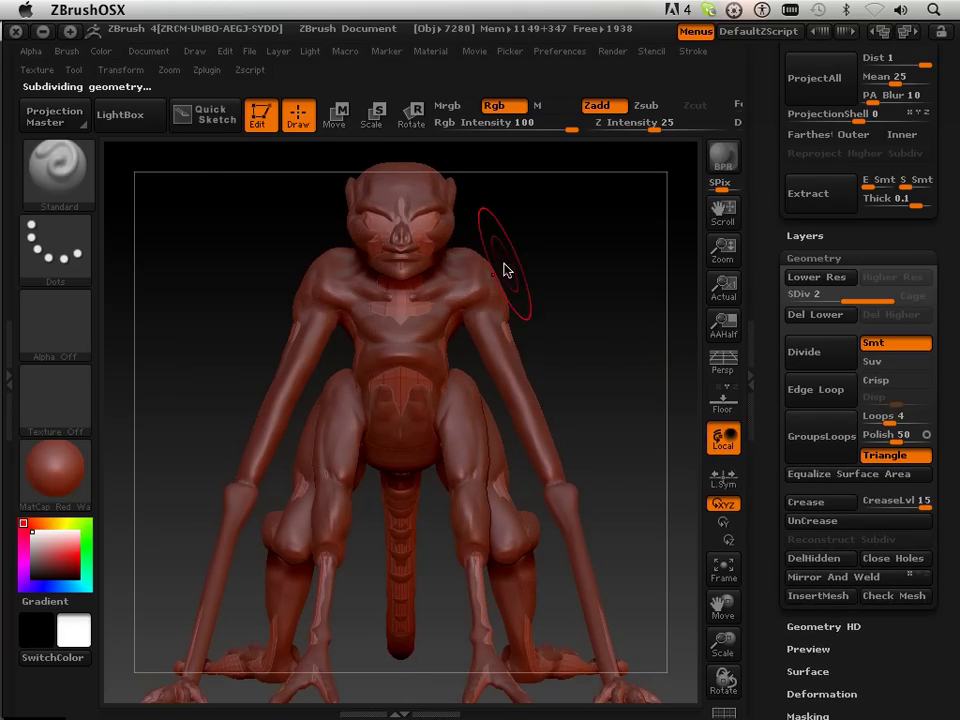
Choose the Move Topological brush and activate symmetry for reshaping the Low subtool.
click(60, 168)
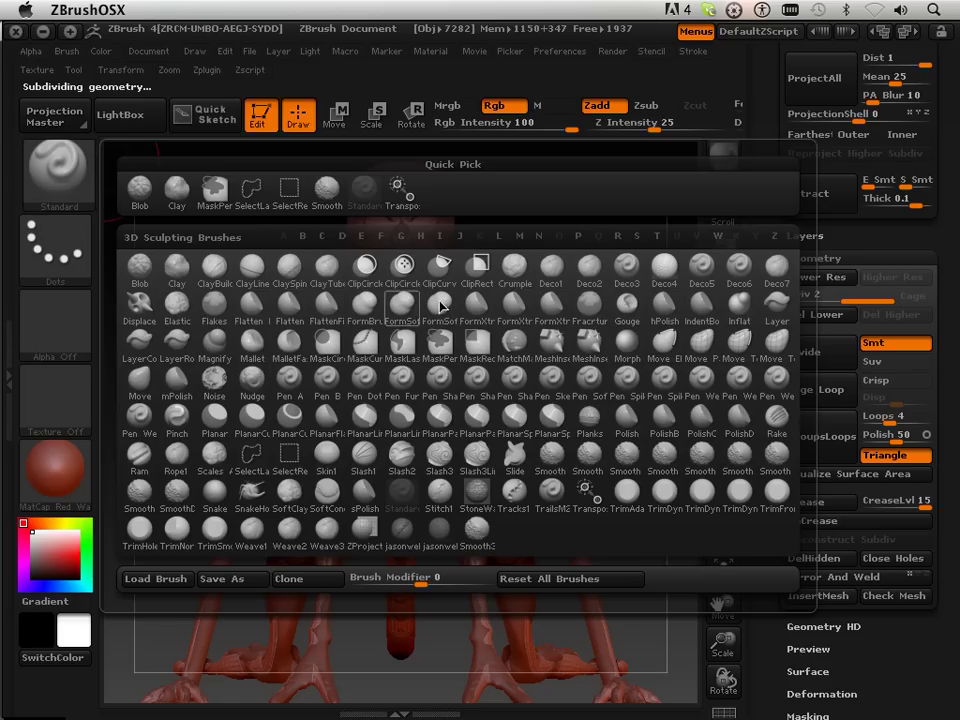
click(777, 347)
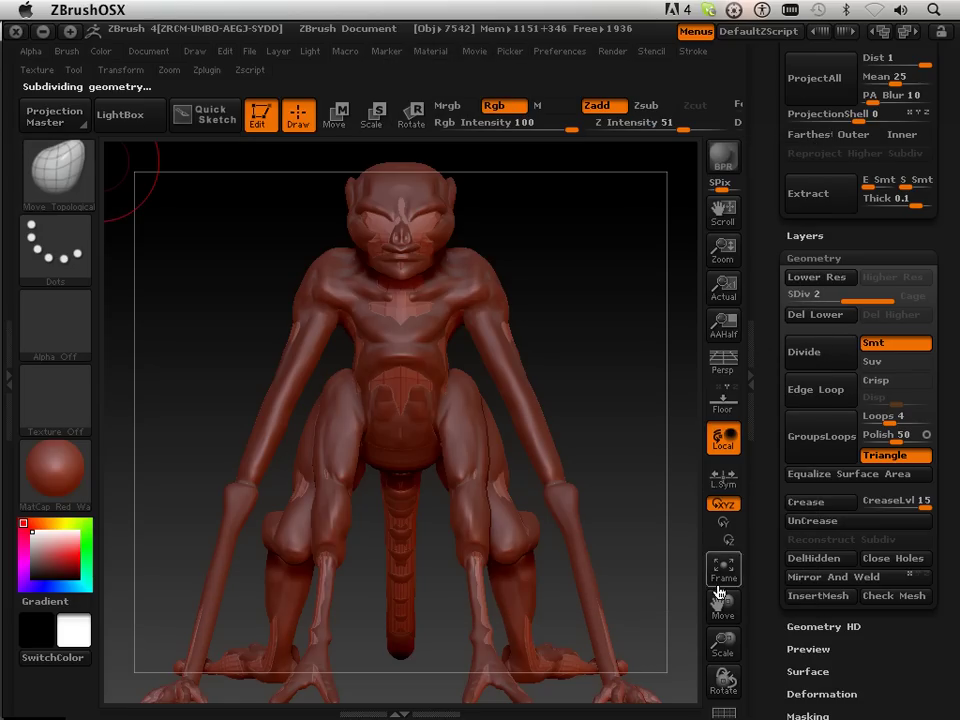
drag(718, 593, 718, 612)
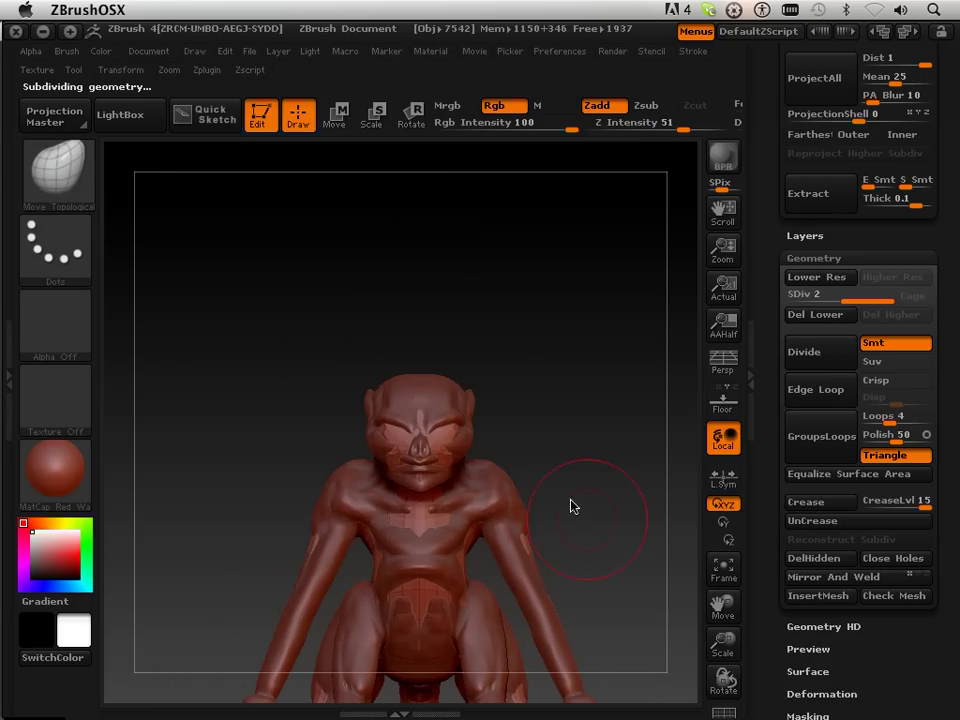
click(58, 185)
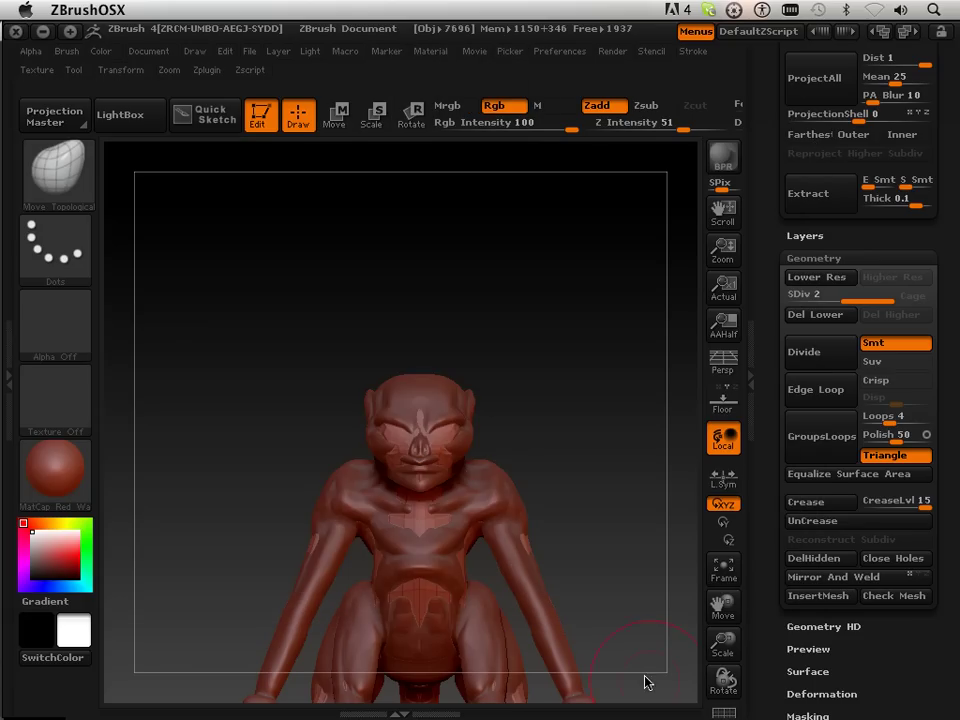
drag(622, 470, 639, 443)
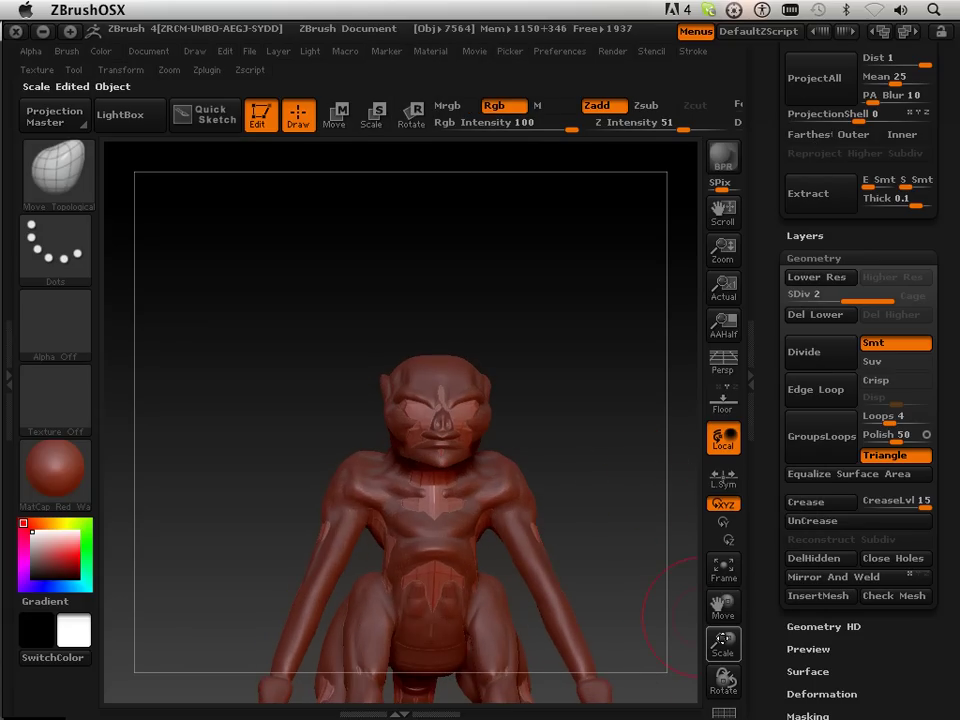
mouse_move(722, 640)
mouse_down()
mouse_move(653, 343)
mouse_move(553, 441)
mouse_up()
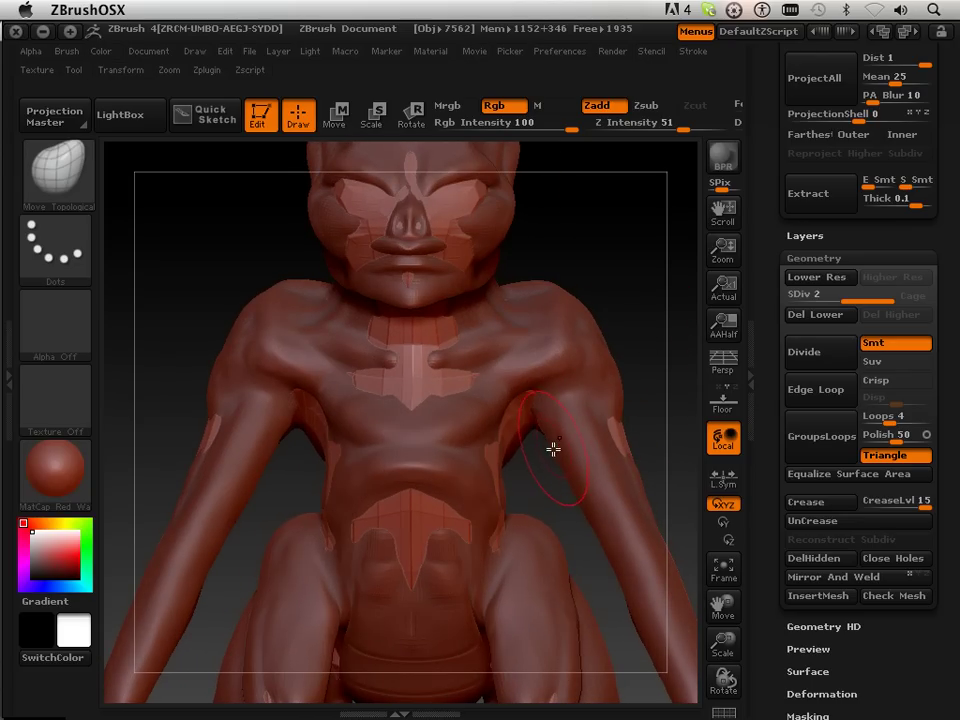
click(120, 70)
Pull the Low mesh's shoulders and neck out to fit the surface of the High sculpt.
drag(668, 363, 660, 374)
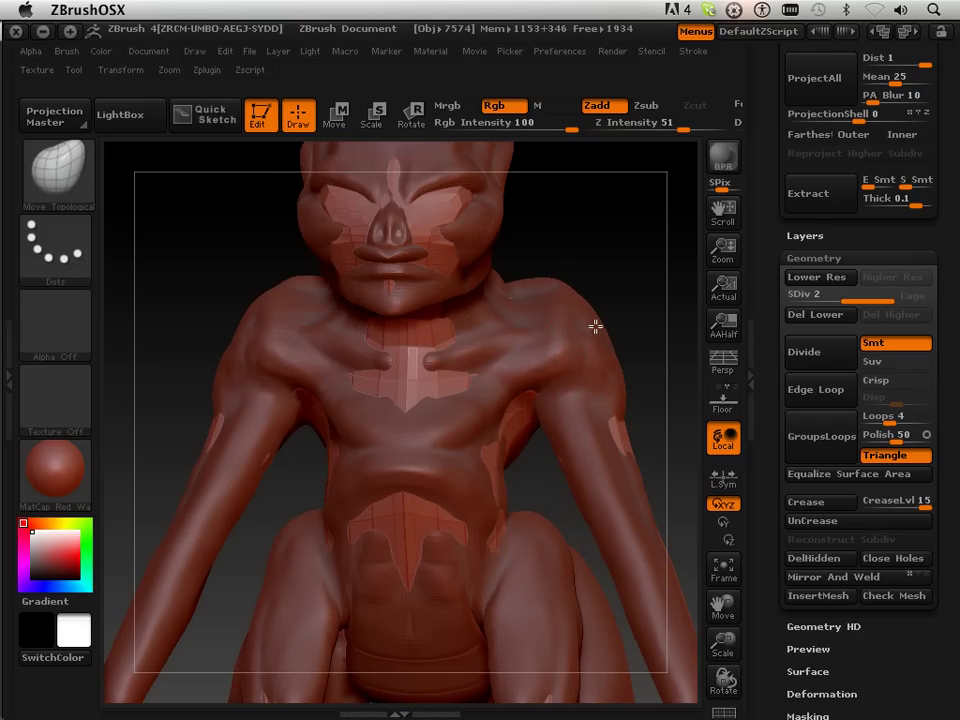
mouse_move(613, 314)
mouse_down()
mouse_move(579, 296)
mouse_move(561, 266)
mouse_move(544, 281)
mouse_move(546, 264)
mouse_move(559, 267)
mouse_move(476, 330)
mouse_move(420, 350)
mouse_up()
mouse_move(617, 342)
mouse_down()
mouse_move(645, 339)
mouse_move(615, 325)
mouse_move(634, 302)
mouse_move(617, 287)
mouse_move(621, 270)
mouse_move(491, 302)
mouse_move(480, 223)
mouse_move(489, 217)
mouse_up()
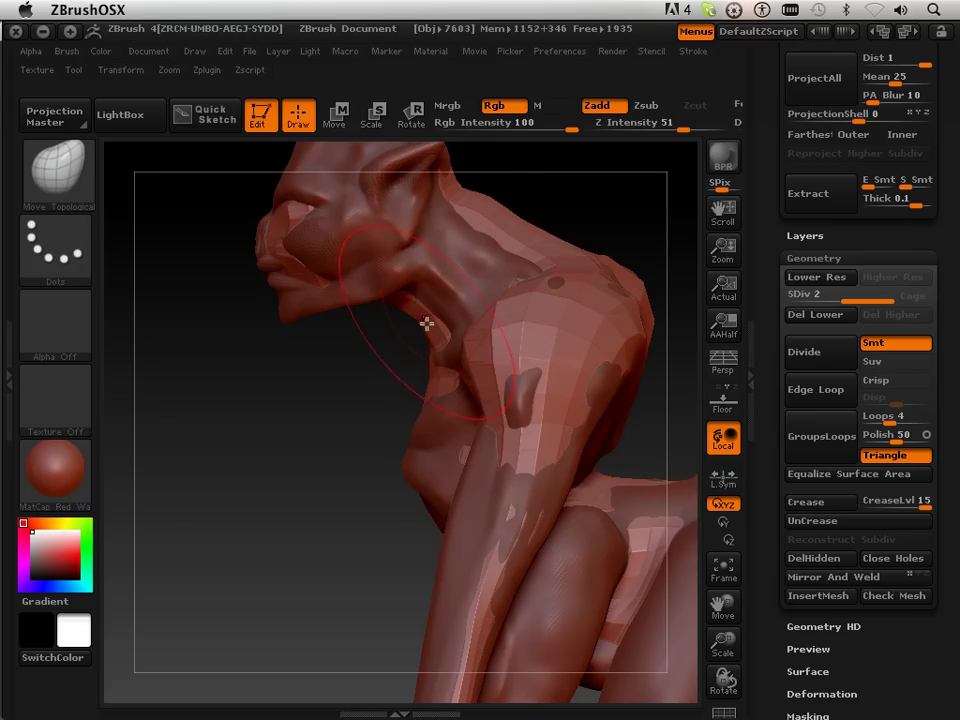
mouse_move(291, 474)
mouse_down()
mouse_move(376, 372)
mouse_move(330, 318)
mouse_up()
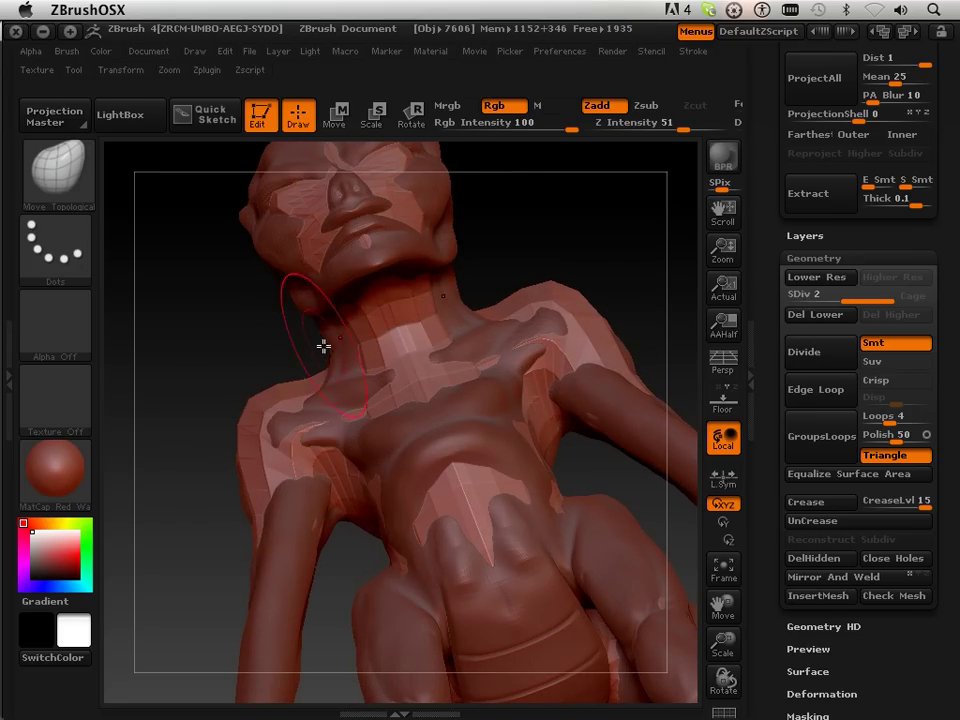
mouse_move(328, 373)
mouse_down()
mouse_move(336, 384)
mouse_move(328, 381)
mouse_up()
Reshape the Low mesh's arms so that they follow the surface of the High sculpt.
drag(723, 605, 632, 469)
mouse_move(722, 642)
mouse_down()
mouse_move(716, 612)
mouse_move(716, 650)
mouse_up()
drag(658, 461, 696, 407)
mouse_move(723, 603)
mouse_down()
mouse_move(763, 690)
mouse_move(572, 377)
mouse_move(540, 405)
mouse_up()
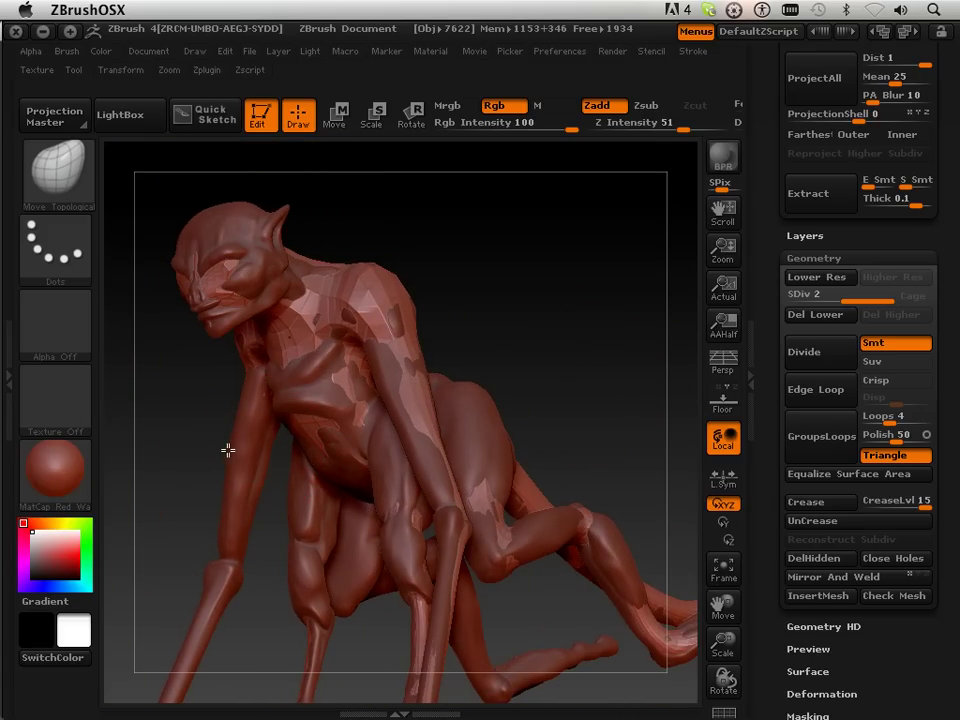
mouse_move(268, 392)
mouse_down()
mouse_move(249, 386)
mouse_move(234, 411)
mouse_move(242, 375)
mouse_up()
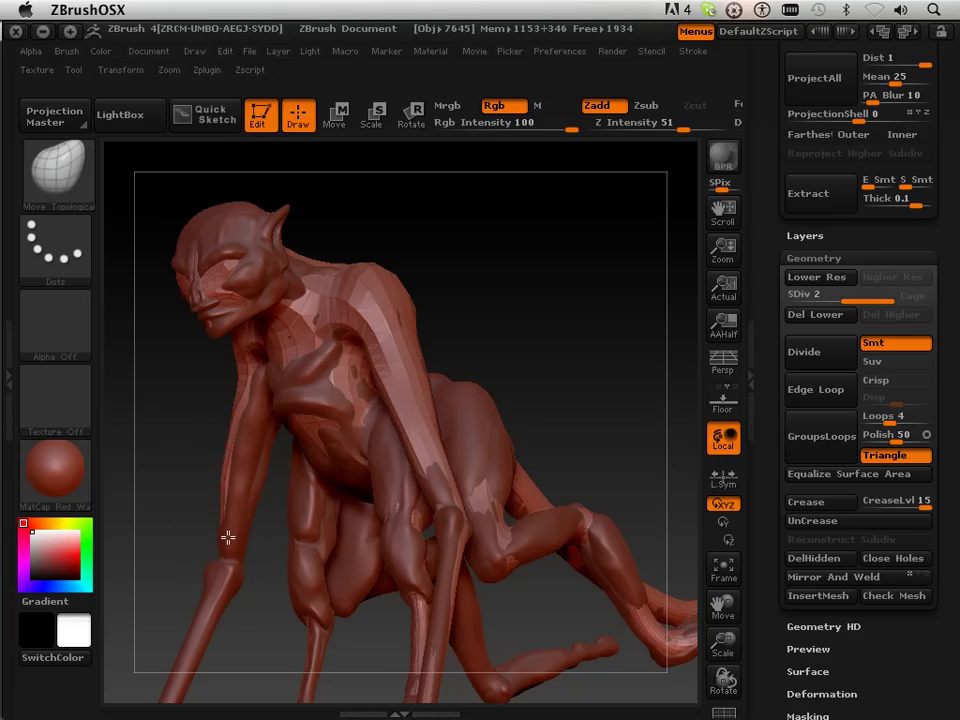
drag(228, 537, 226, 550)
drag(536, 330, 660, 312)
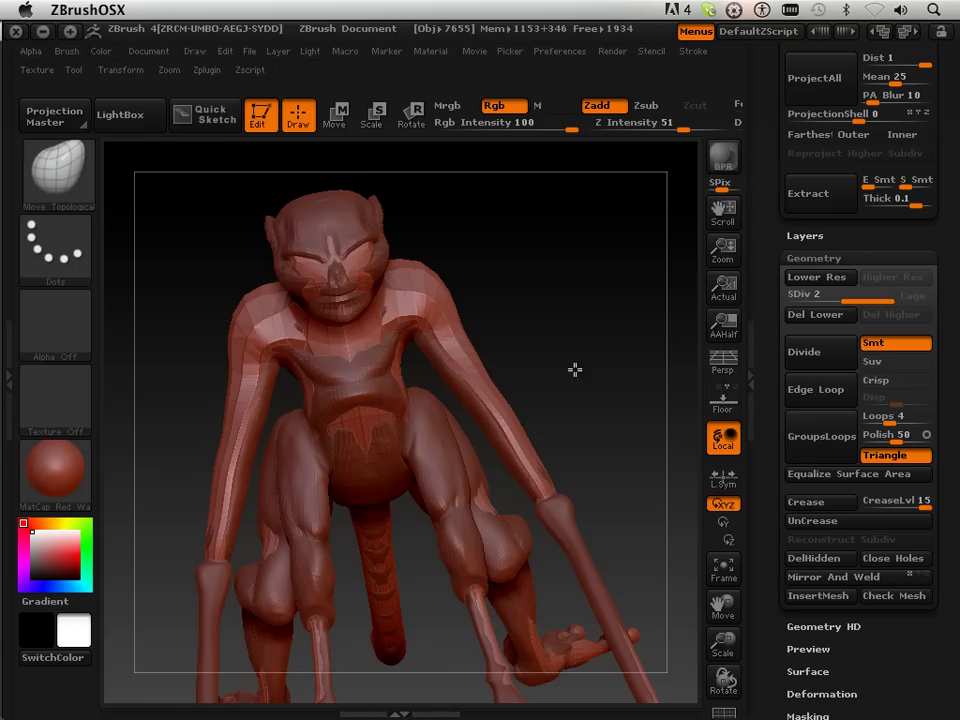
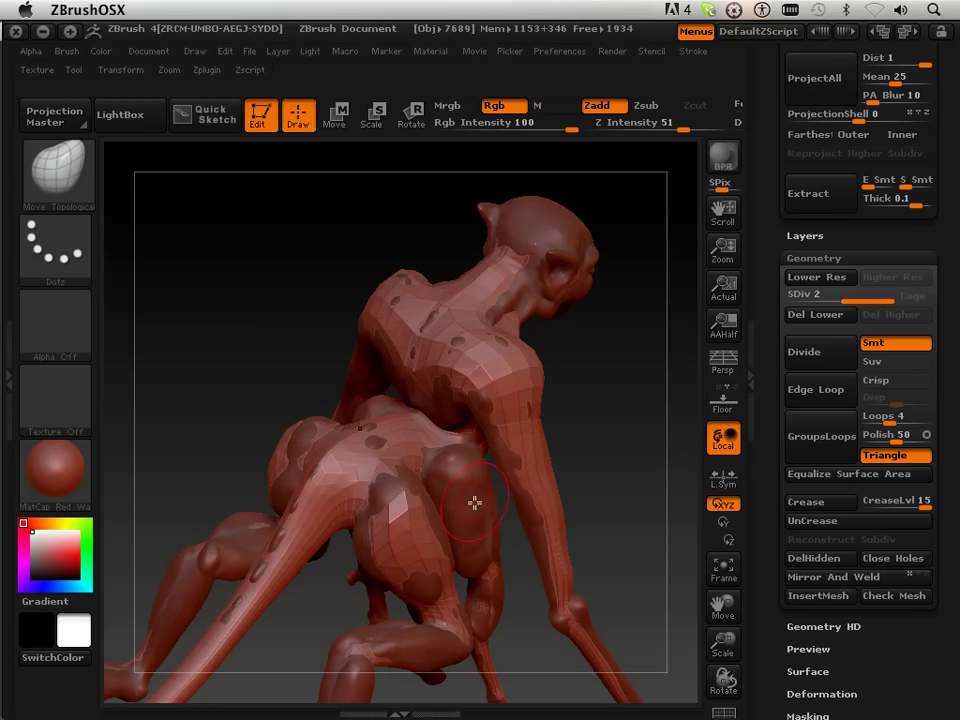
Reshape the Low mesh's hips and middle limbs with Move Topological so that they follow the surface of the High sculpt.
drag(605, 470, 525, 514)
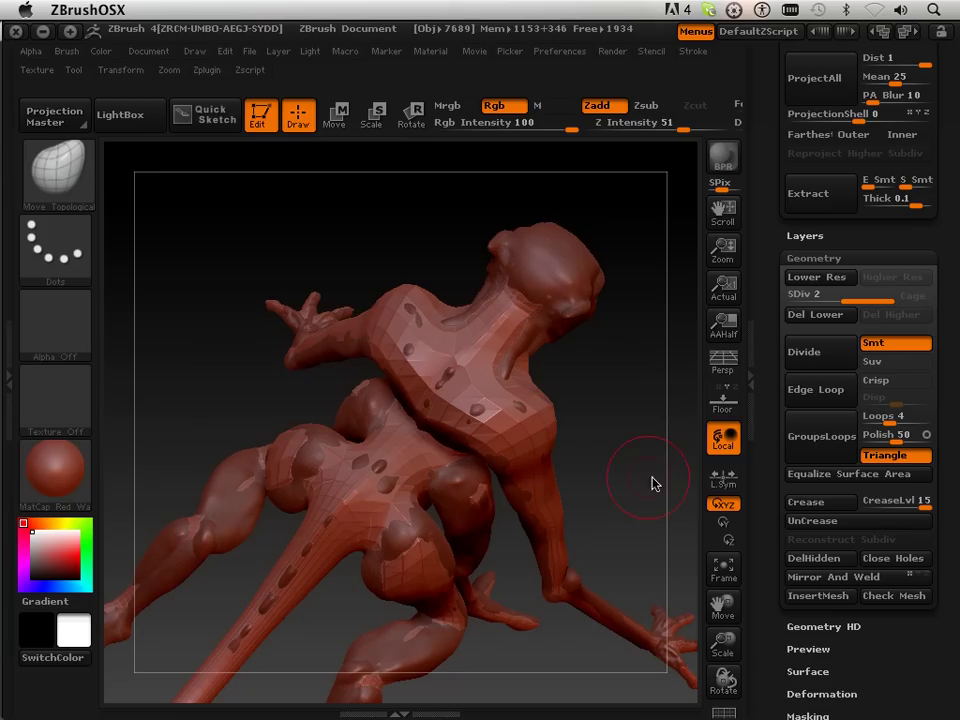
drag(652, 483, 465, 468)
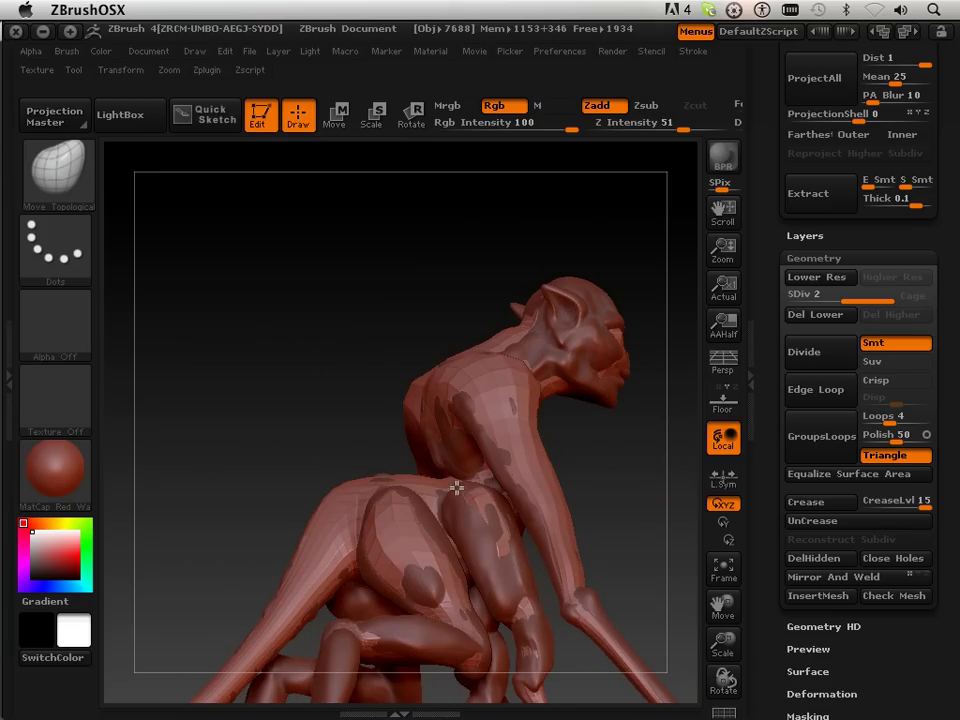
drag(678, 506, 472, 541)
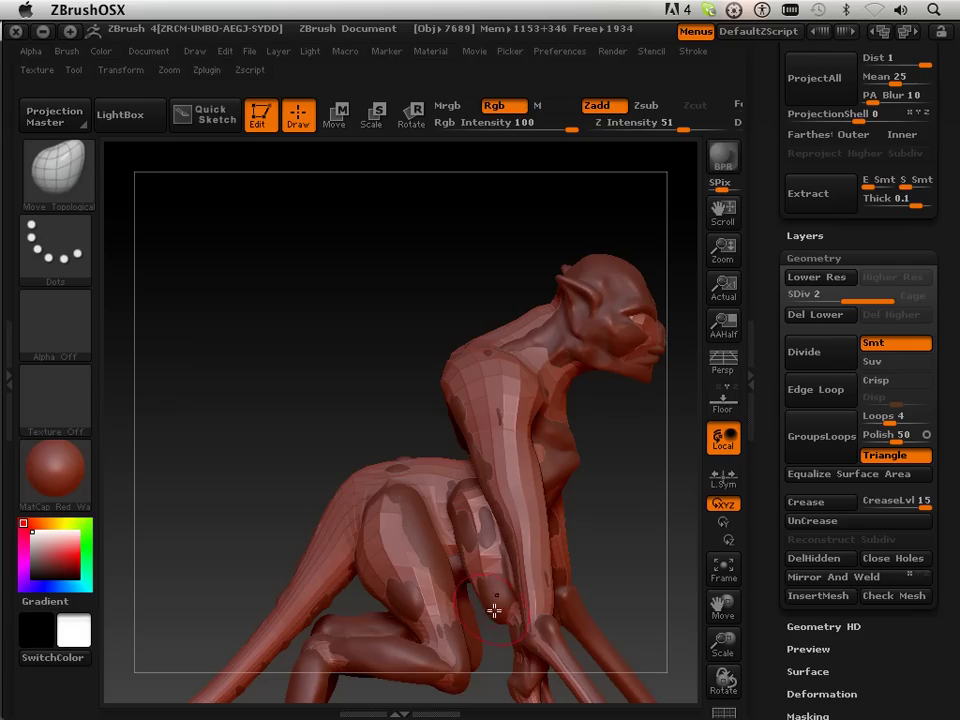
drag(513, 580, 465, 487)
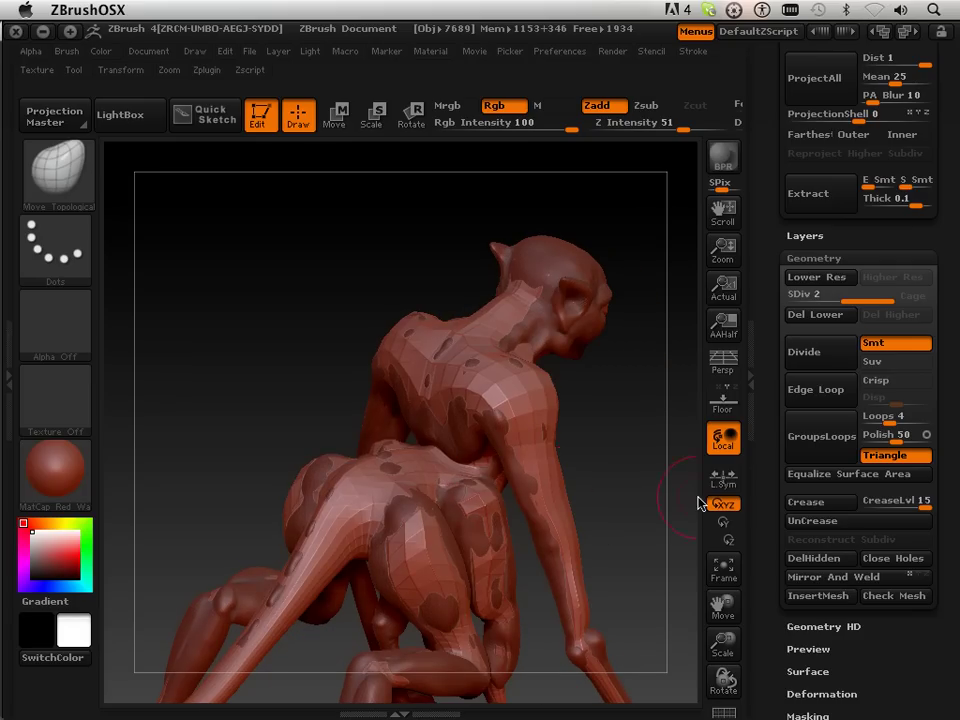
drag(697, 503, 536, 519)
drag(692, 544, 583, 431)
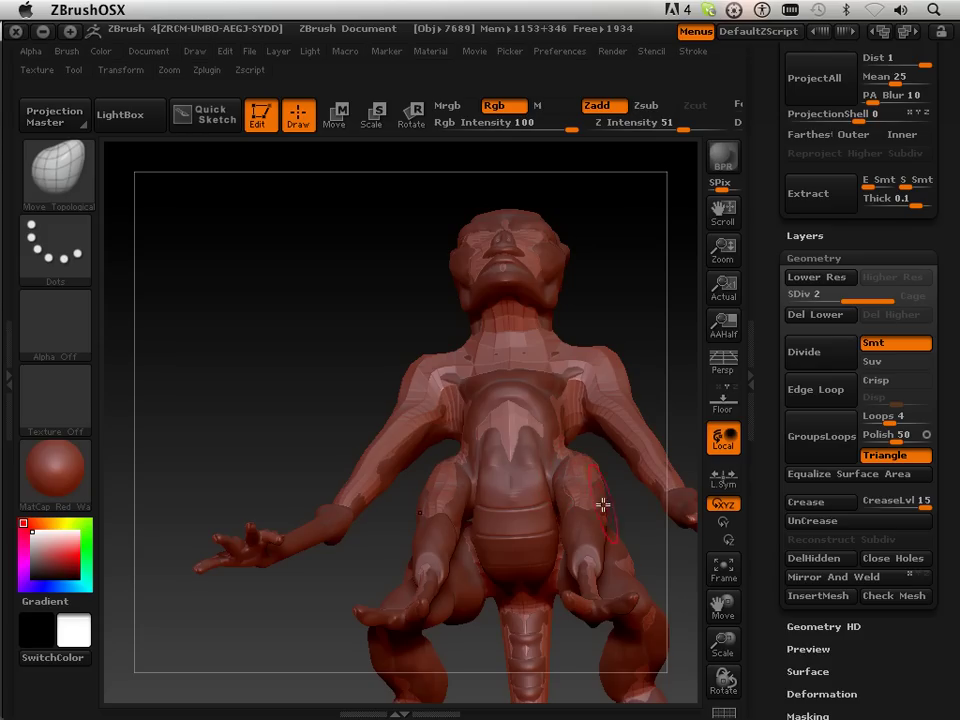
drag(657, 289, 658, 408)
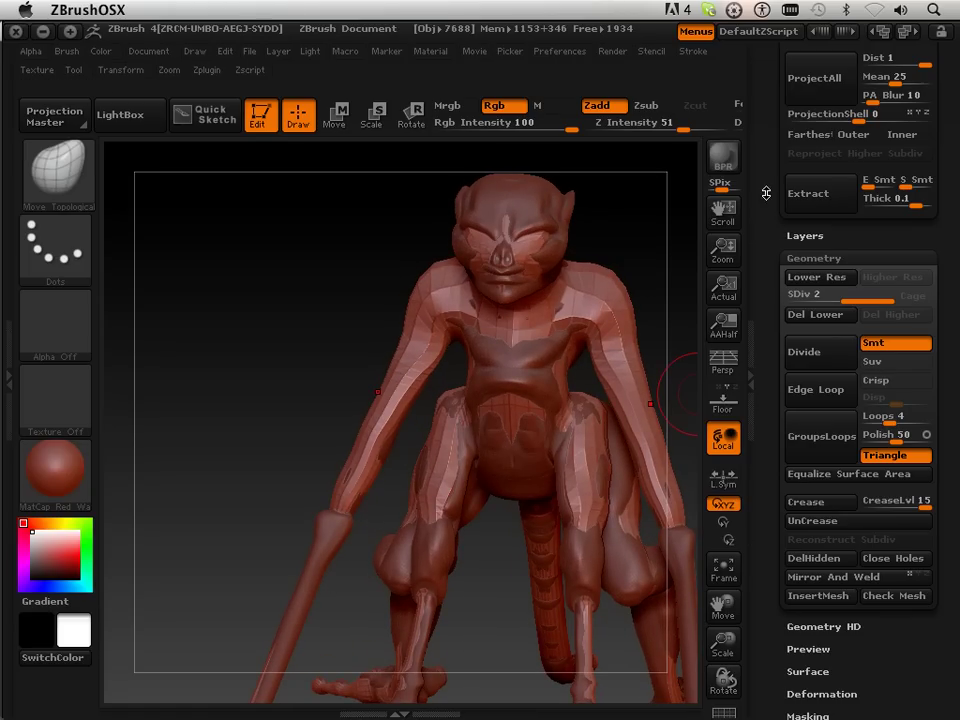
Project the Low subtool onto the High sculpt with ProjectAll, keeping both subtools visible.
scroll(780, 378, up, 10)
scroll(780, 378, up, 4)
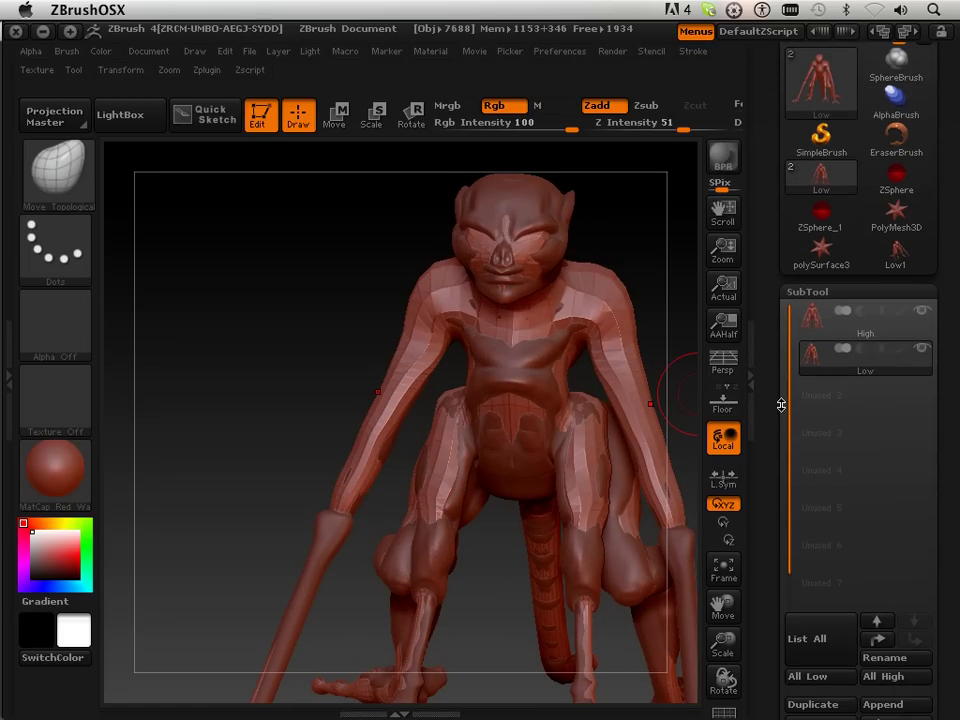
drag(781, 405, 781, 399)
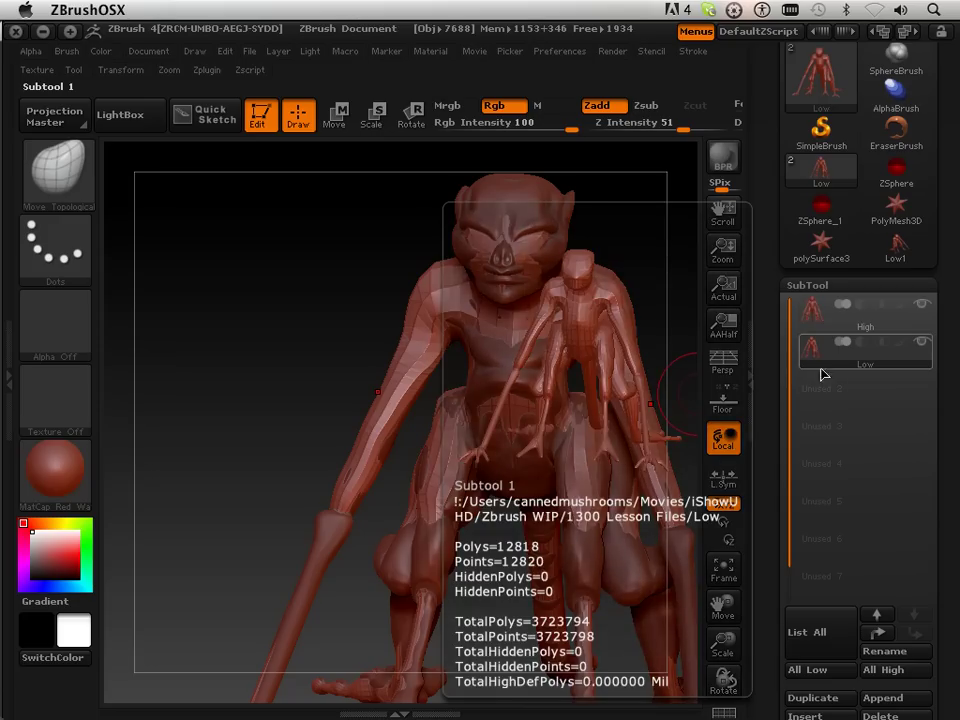
scroll(777, 372, down, 4)
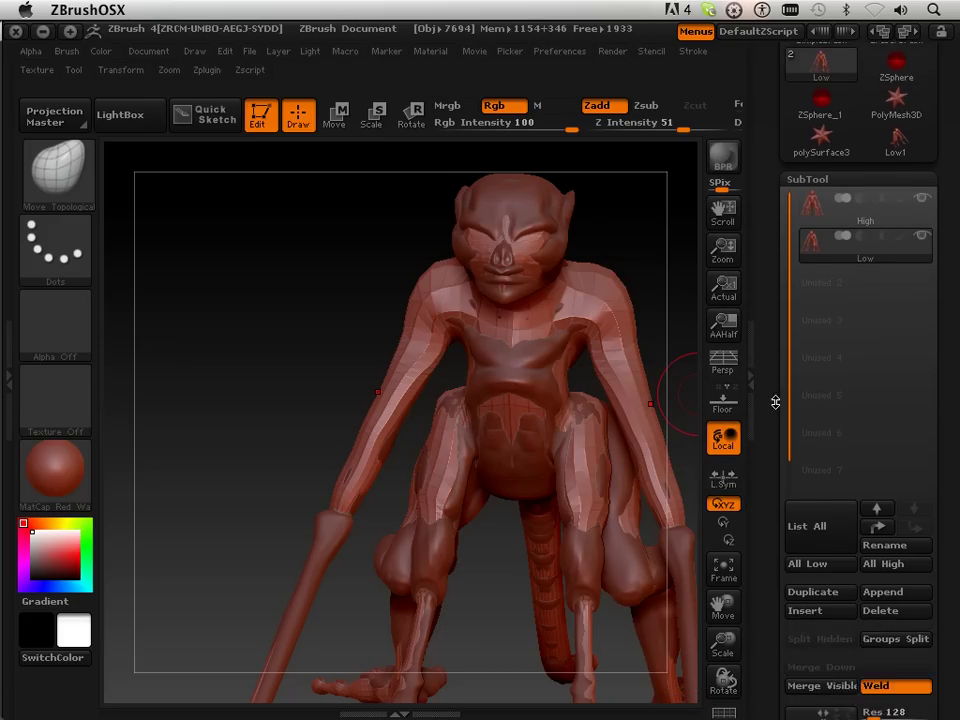
scroll(777, 372, down, 3)
scroll(777, 400, up, 5)
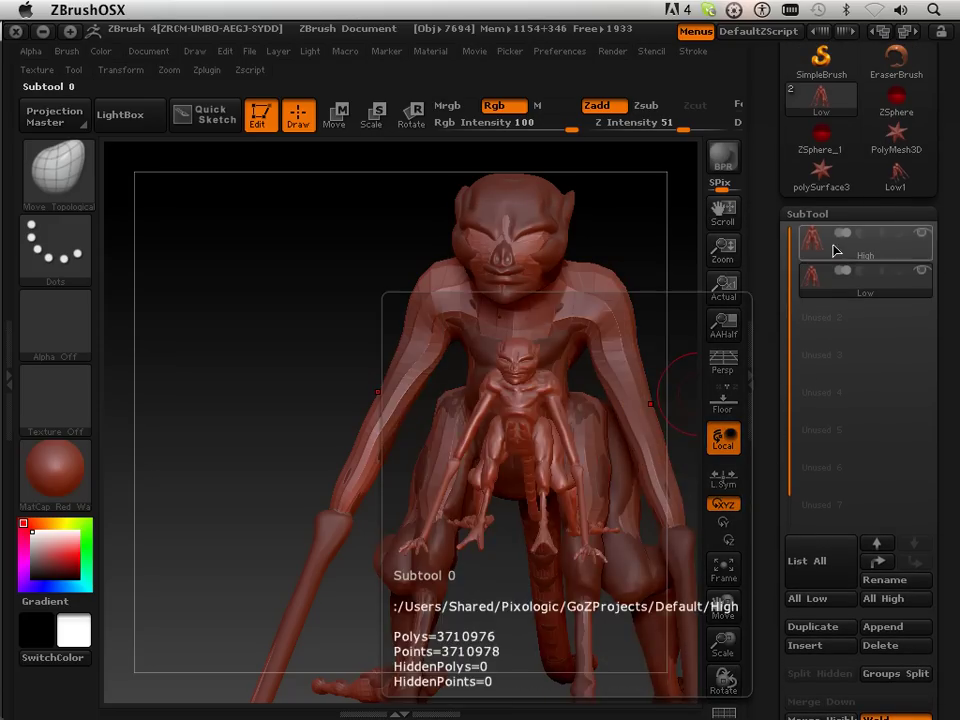
scroll(778, 407, down, 8)
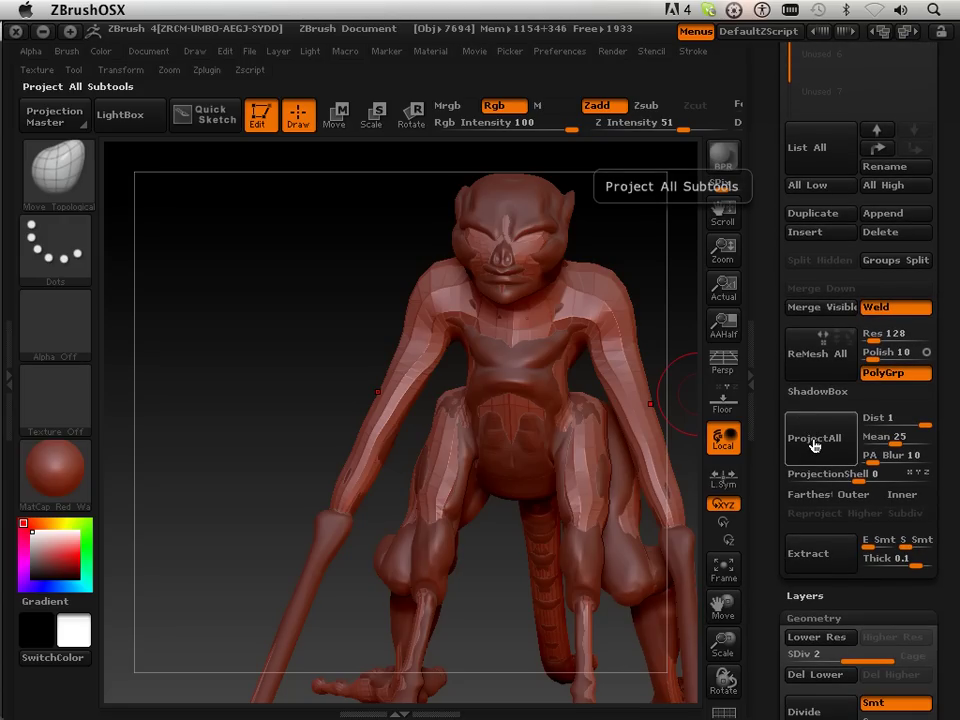
click(783, 450)
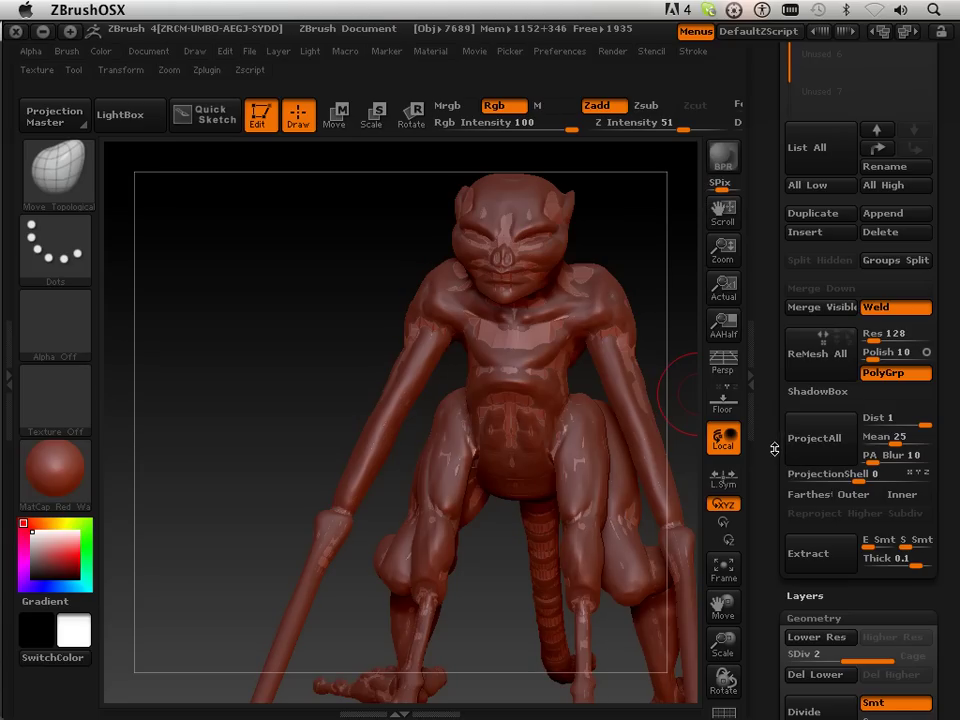
Hide the High subtool and examine the projected Low mesh's torso, face, legs and hand, displaying its wireframe.
scroll(856, 174, up, 5)
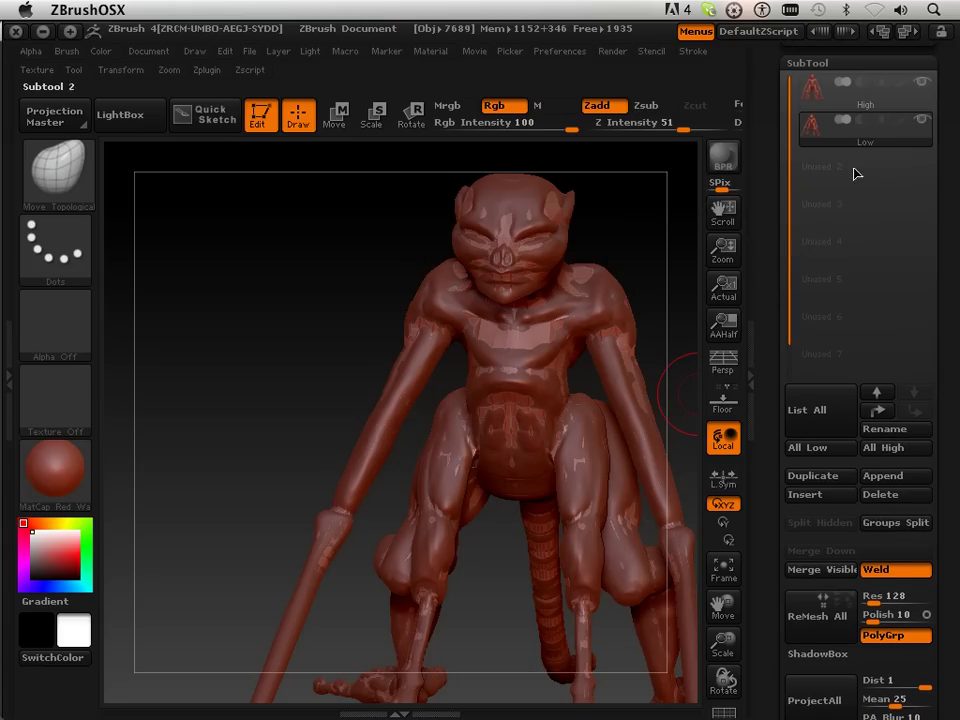
click(922, 84)
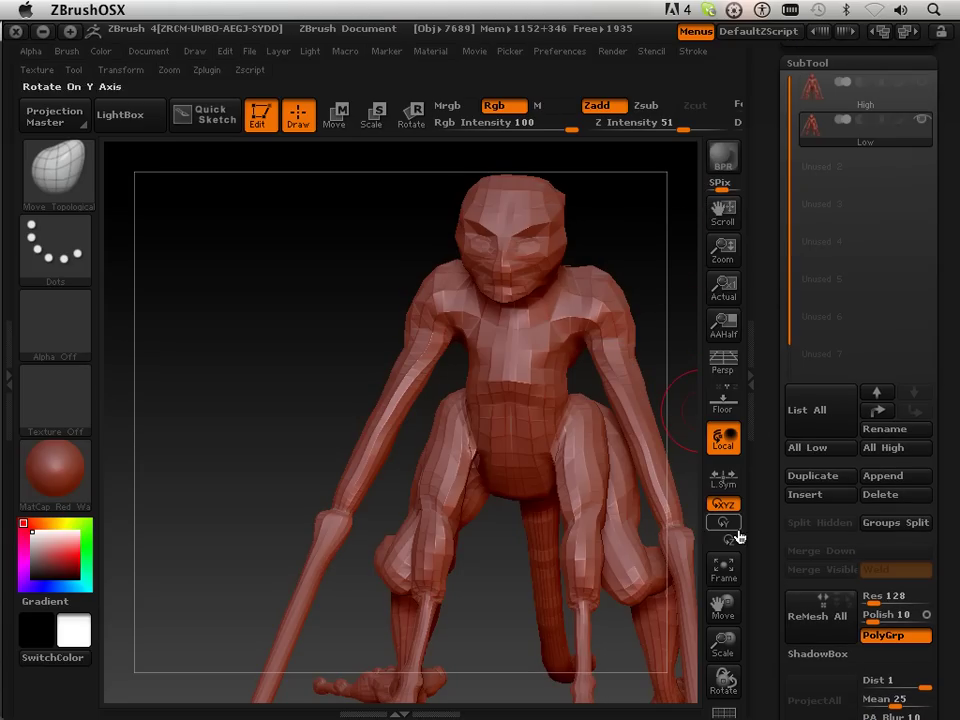
drag(733, 648, 685, 712)
drag(379, 607, 375, 492)
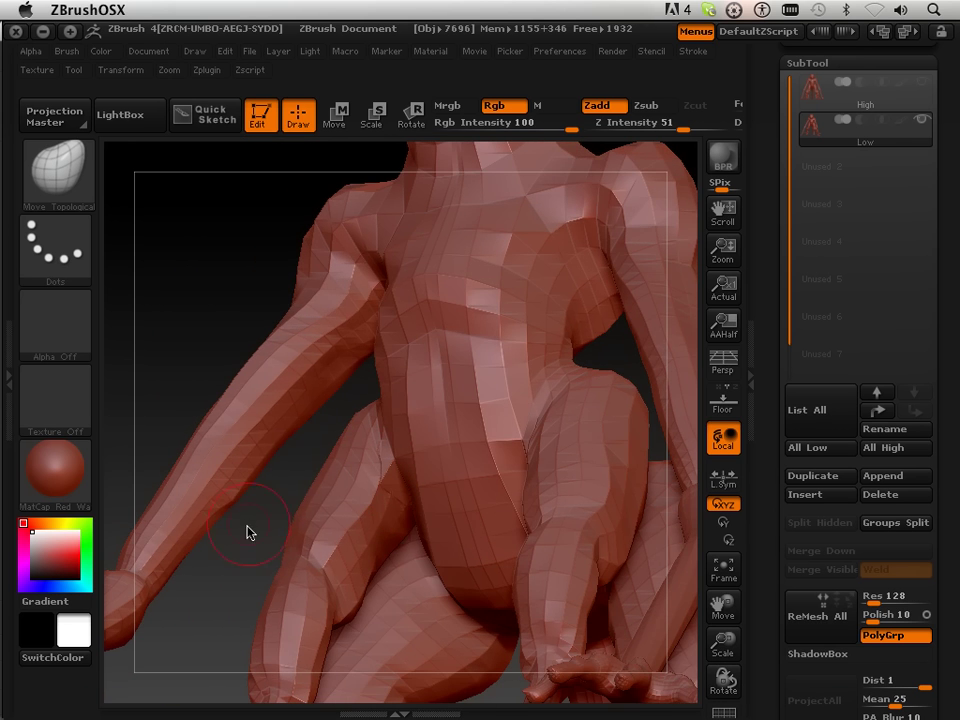
drag(247, 532, 531, 435)
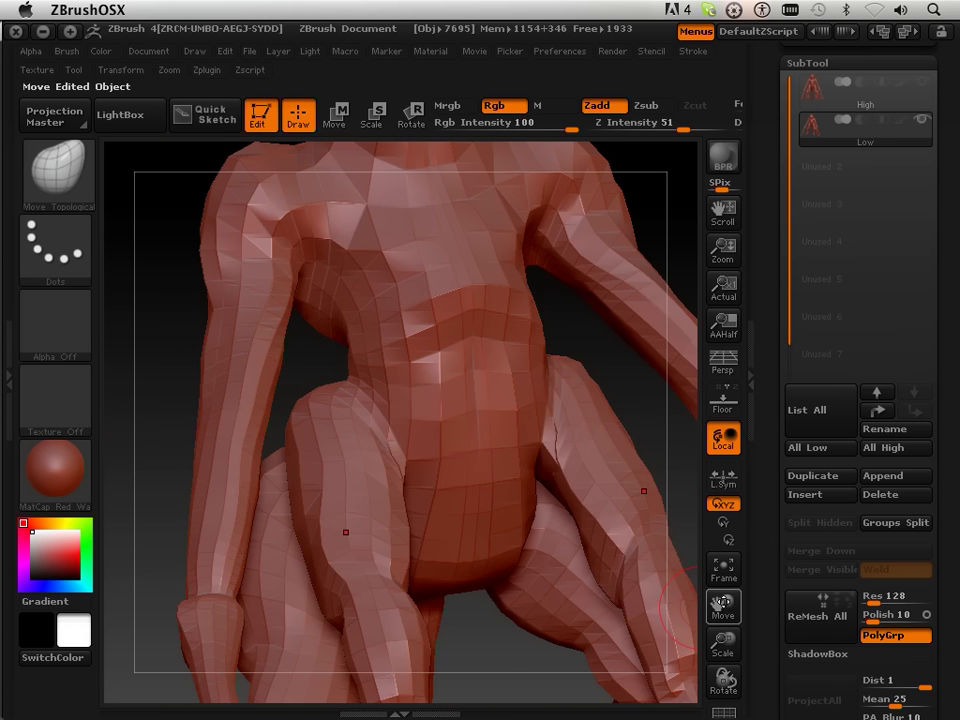
drag(722, 603, 640, 715)
drag(630, 398, 547, 384)
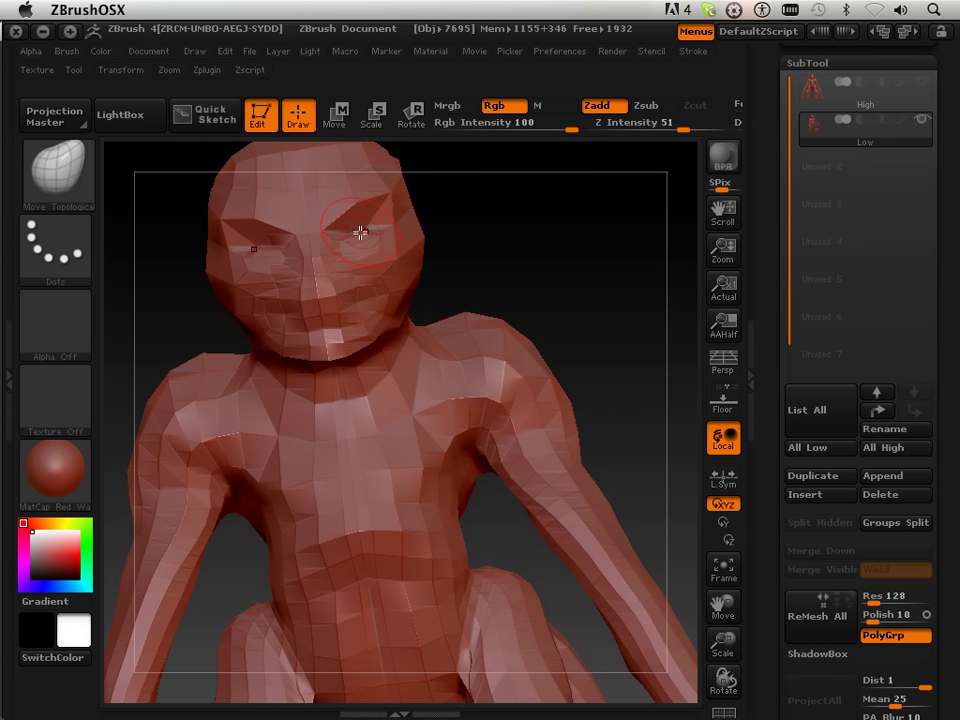
drag(722, 604, 619, 387)
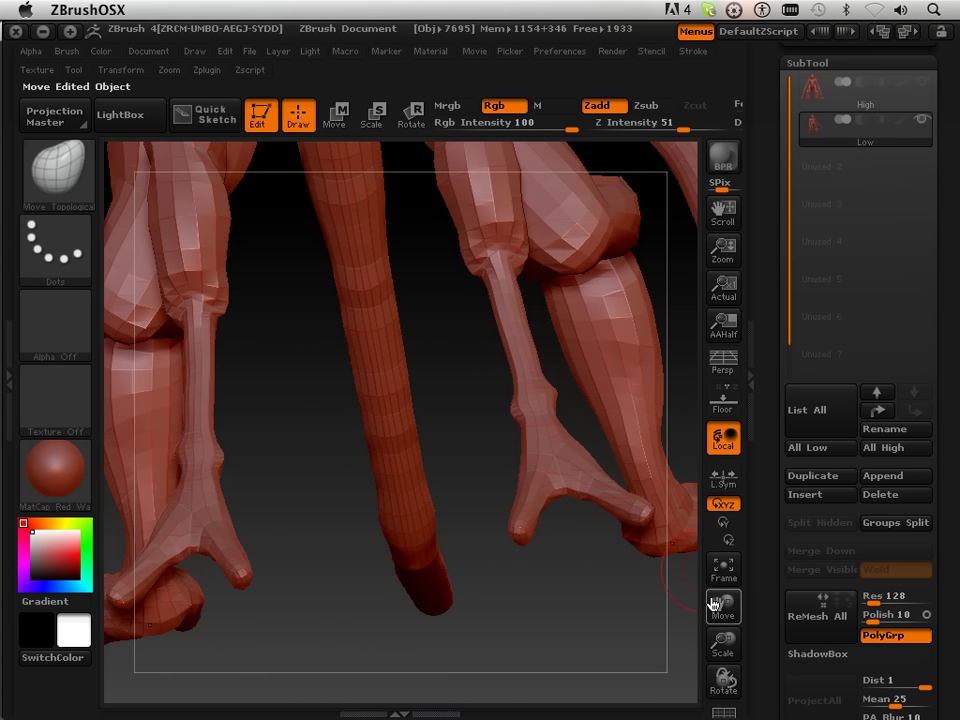
drag(714, 602, 566, 497)
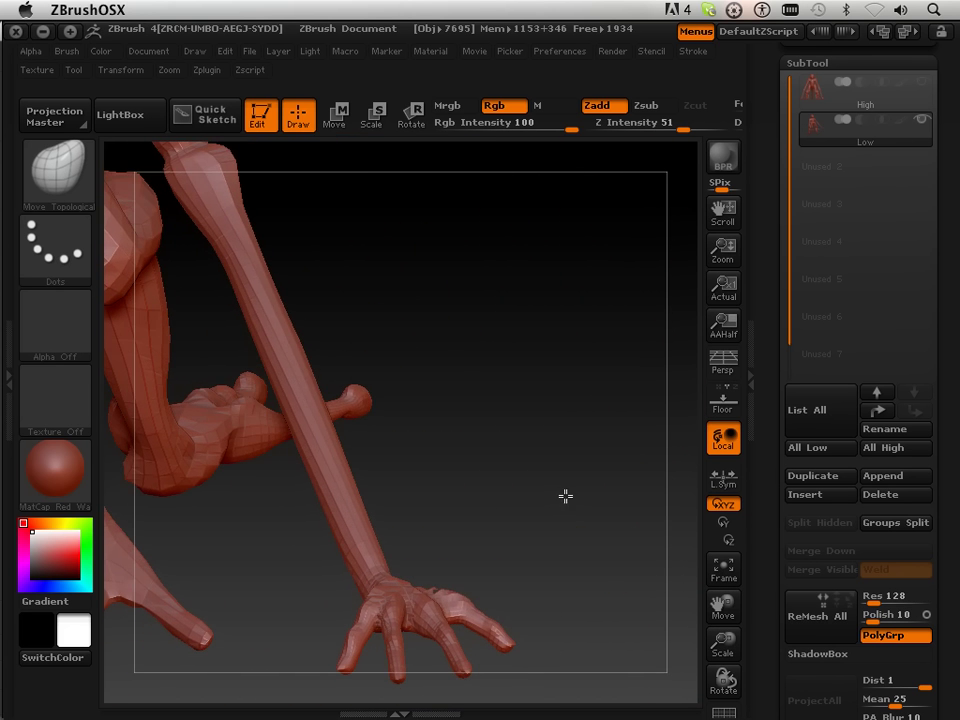
click(723, 712)
drag(628, 581, 638, 573)
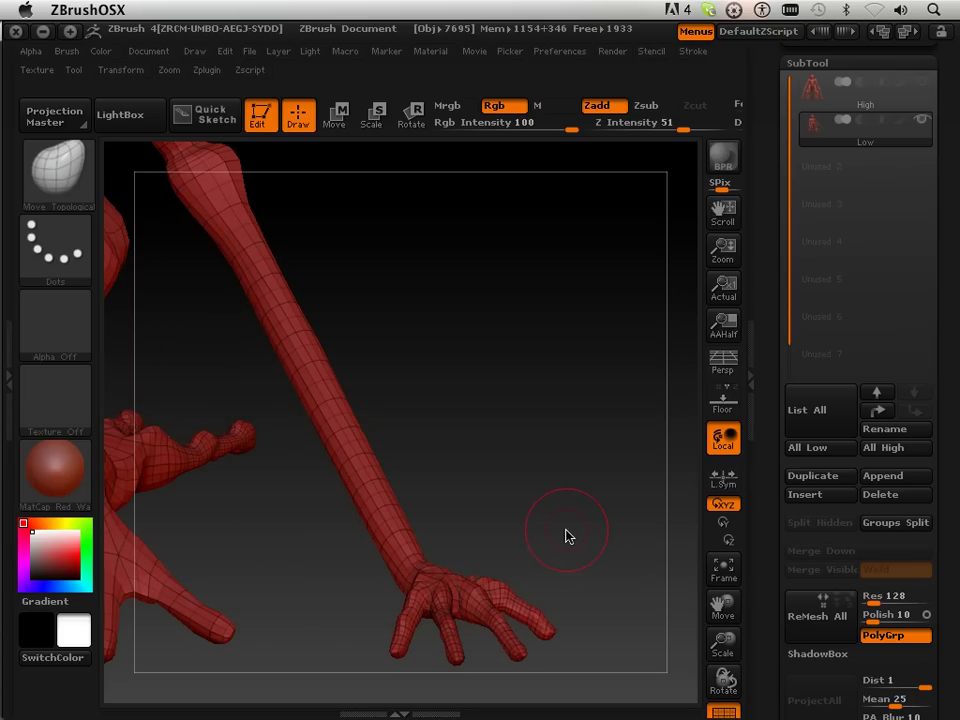
Undo the projection on the Low subtool and make the High subtool visible again.
key(ctrl)
key(ctrl+z)
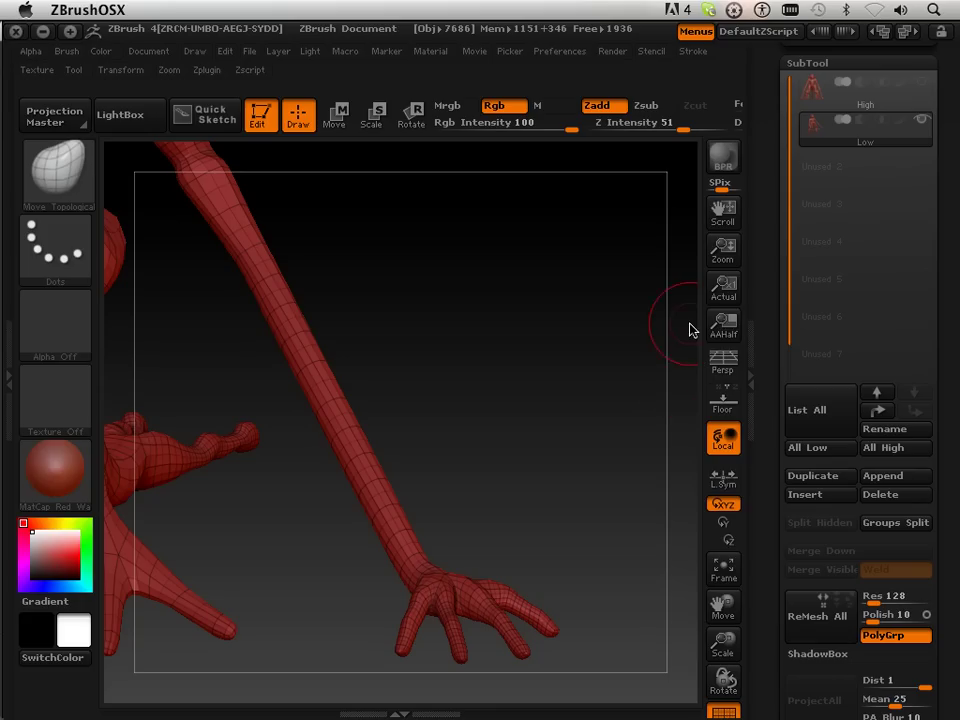
click(921, 90)
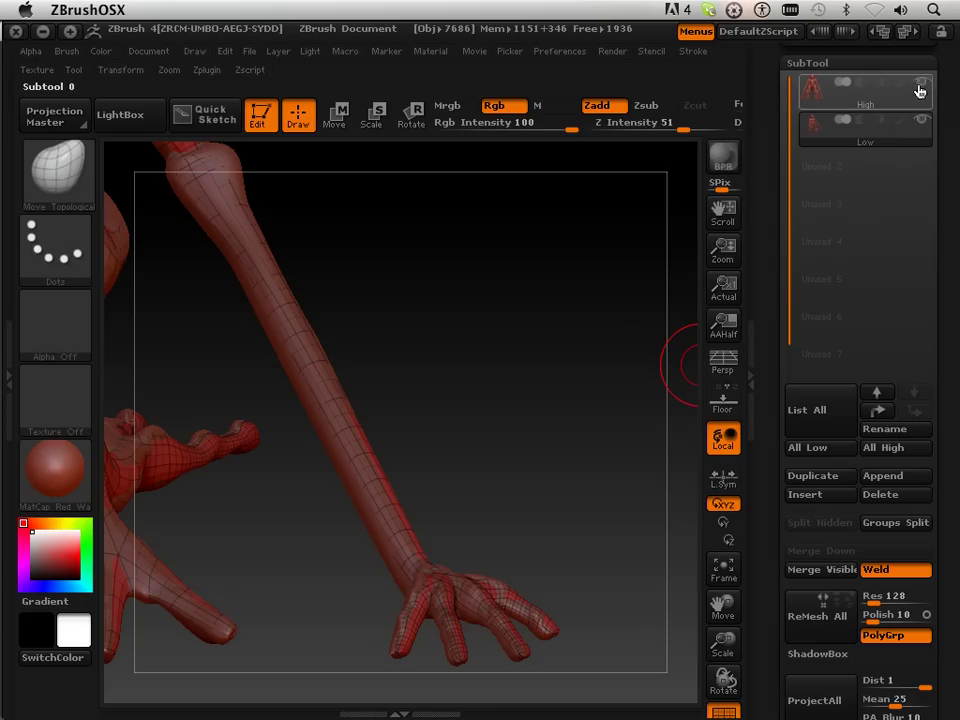
Frame the Low mesh's middle limbs closely and lower the subtool to subdivision level 1.
drag(561, 461, 543, 432)
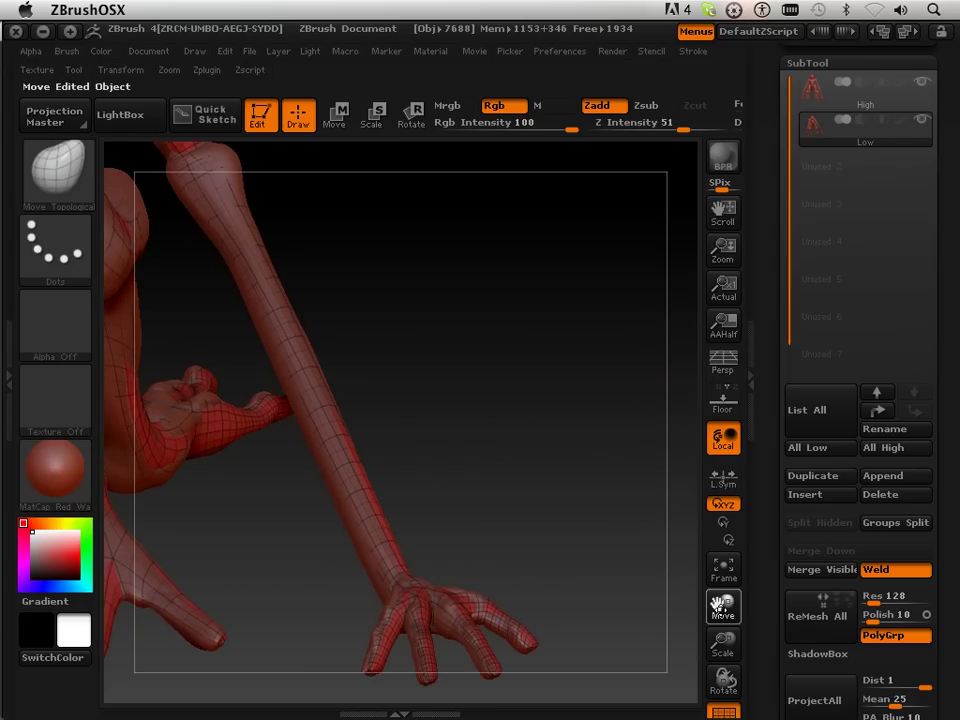
drag(723, 604, 743, 572)
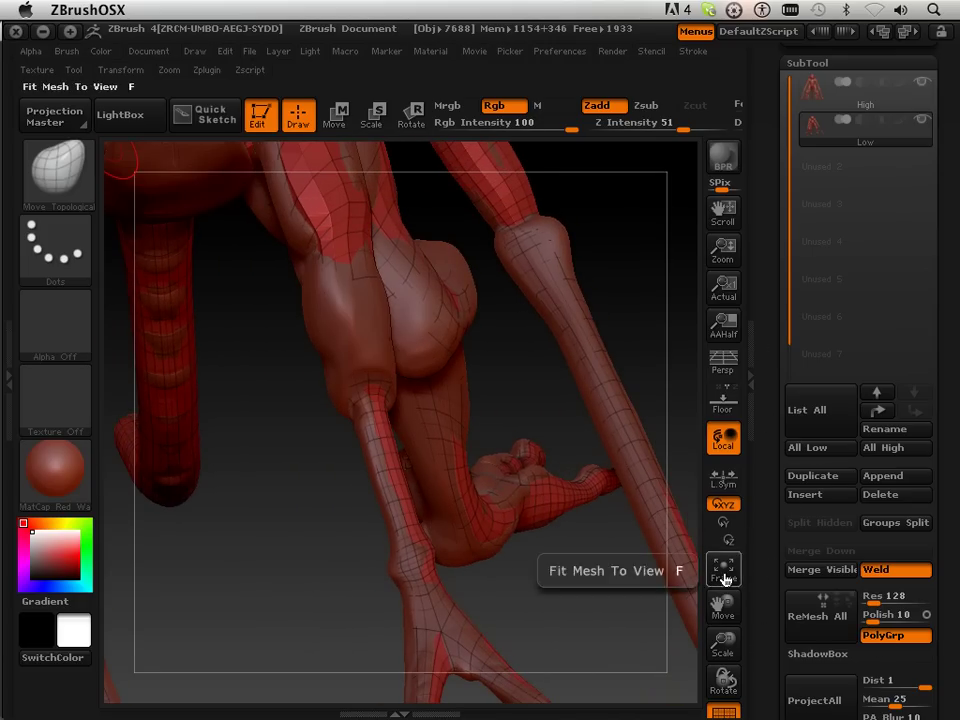
drag(723, 604, 760, 680)
drag(478, 611, 432, 653)
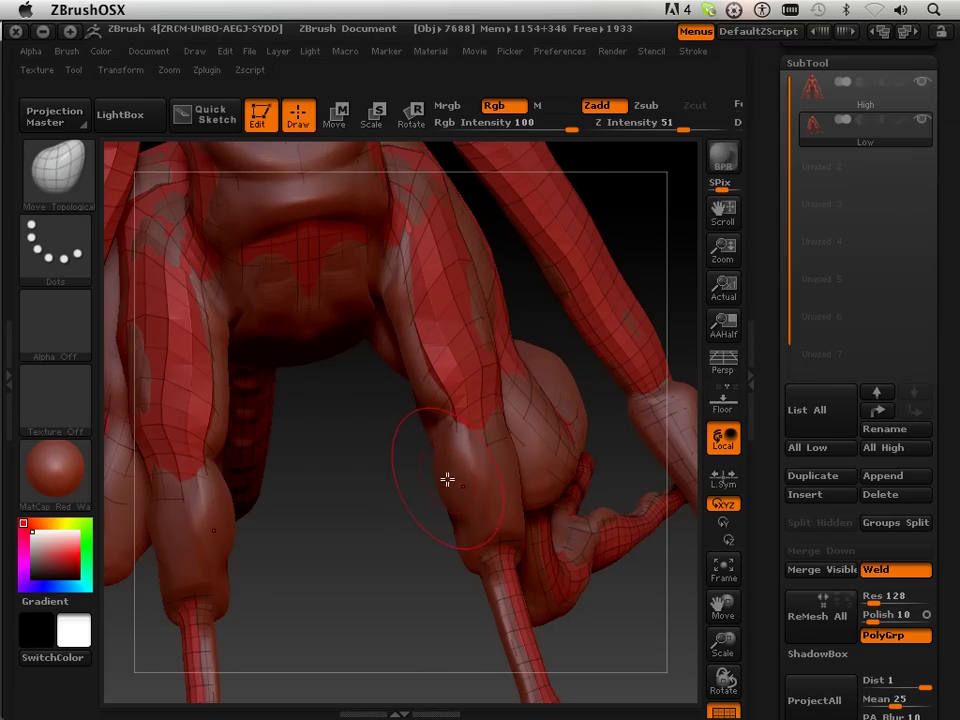
drag(772, 607, 763, 423)
drag(825, 383, 730, 401)
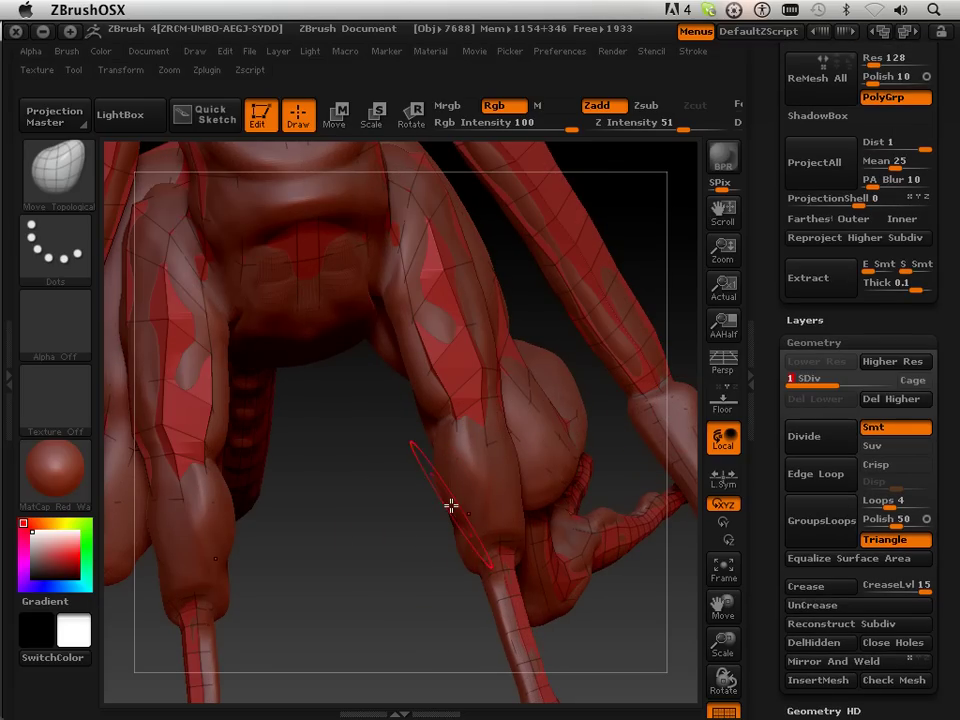
Pull the Low mesh's lower middle limbs and belly out to meet the High sculpt's surface at subdivision level 1.
drag(458, 505, 452, 507)
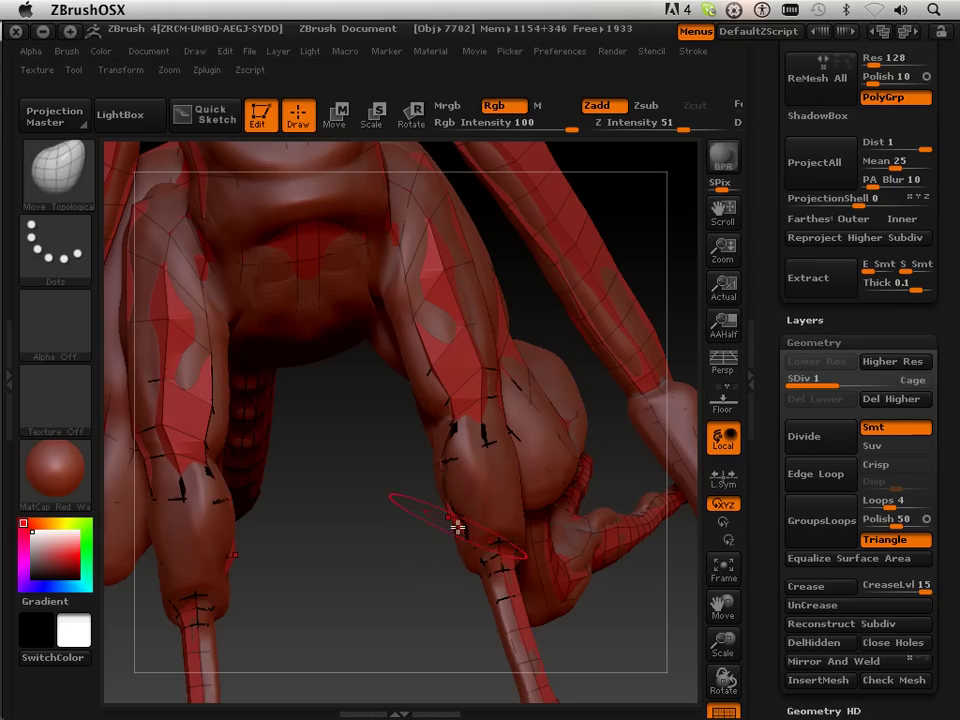
mouse_move(388, 588)
mouse_down()
mouse_move(429, 551)
mouse_move(416, 538)
mouse_move(450, 570)
mouse_move(419, 576)
mouse_up()
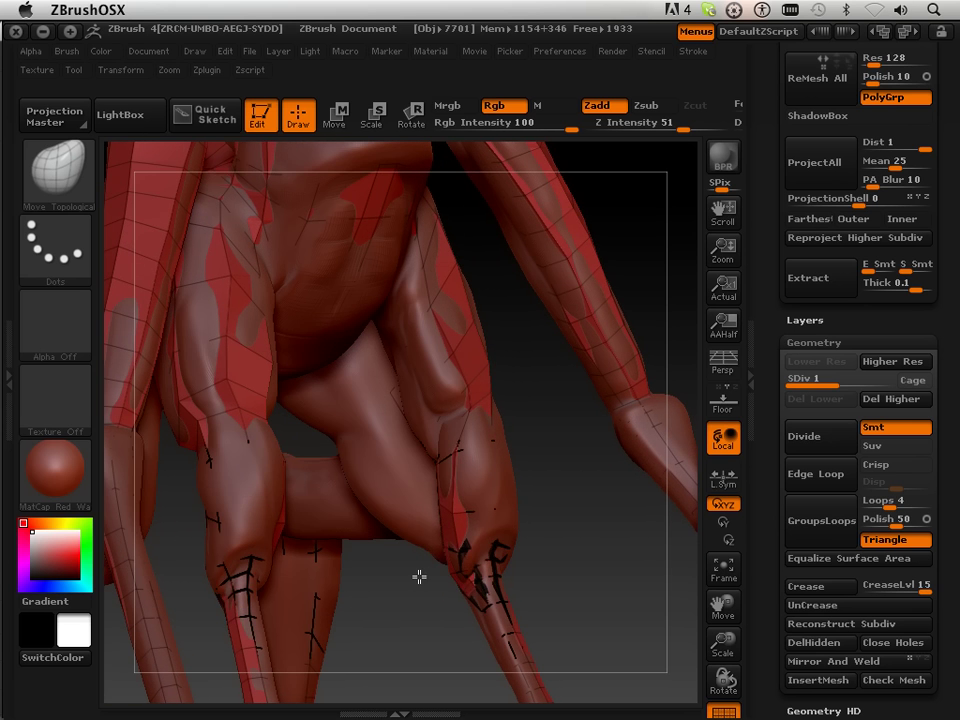
drag(533, 585, 510, 497)
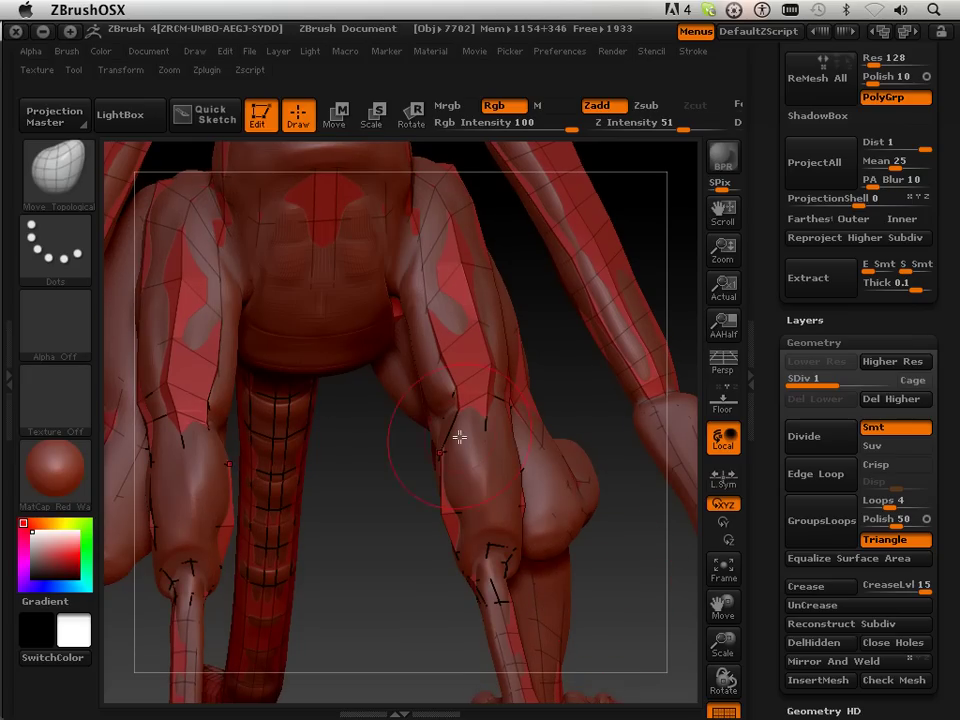
drag(392, 491, 321, 457)
drag(319, 331, 340, 362)
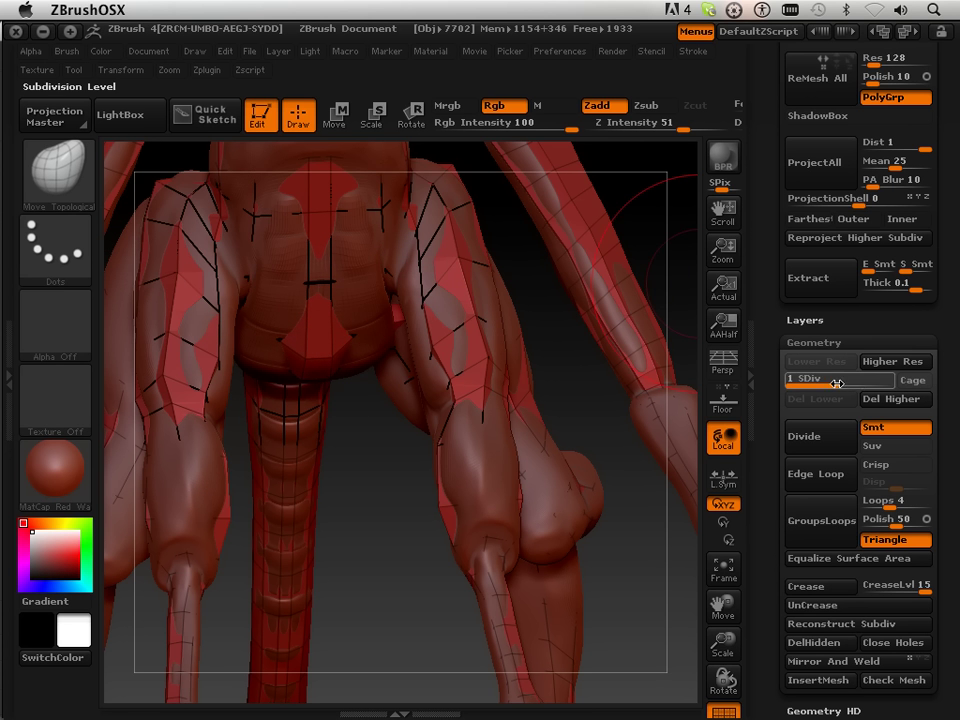
Raise the Low subtool to subdivision level 2 and pull its pelvis, hips and tail base toward the High sculpt's surface.
drag(795, 380, 868, 380)
mouse_move(476, 579)
mouse_down()
mouse_move(416, 514)
mouse_move(426, 233)
mouse_move(376, 278)
mouse_up()
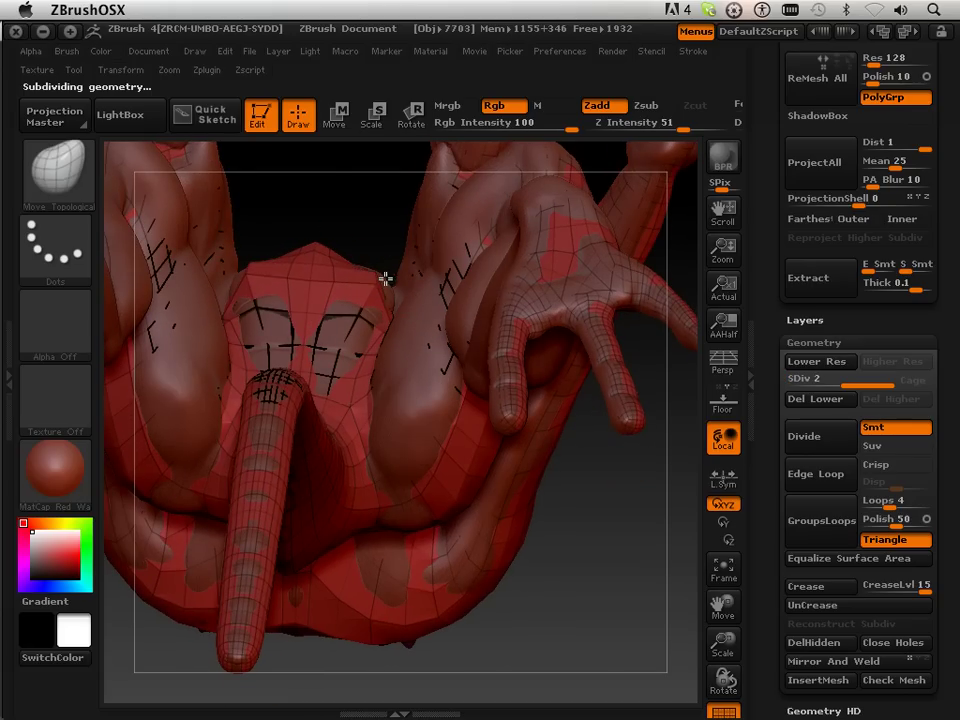
mouse_move(377, 257)
mouse_down()
mouse_move(375, 272)
mouse_move(385, 261)
mouse_up()
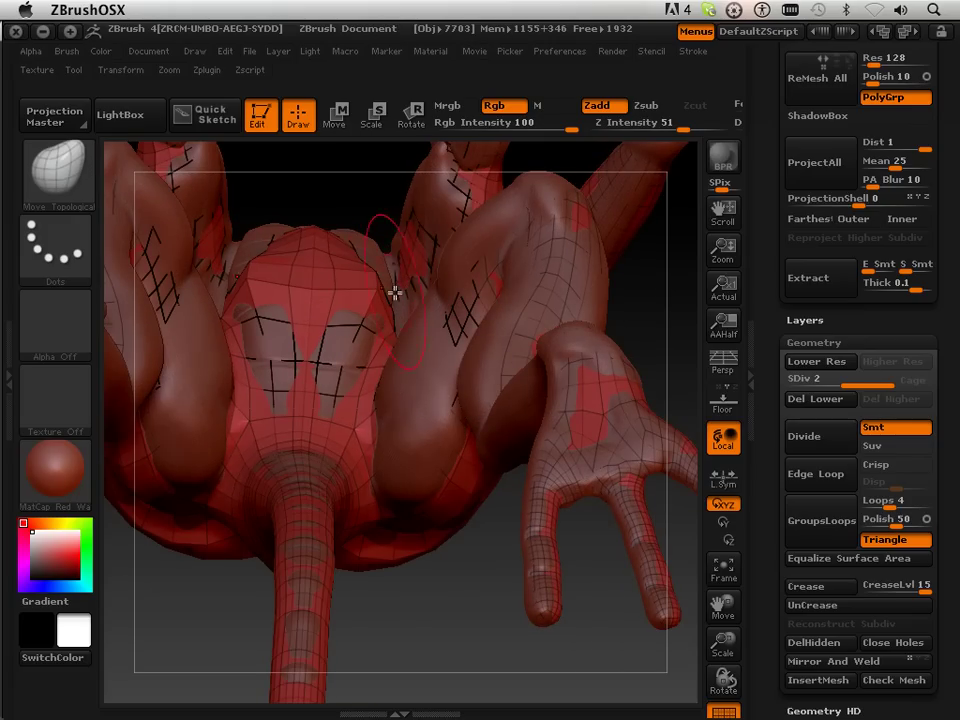
mouse_move(436, 547)
mouse_down()
mouse_move(435, 621)
mouse_move(386, 379)
mouse_move(388, 285)
mouse_move(396, 317)
mouse_move(581, 487)
mouse_move(596, 617)
mouse_move(437, 414)
mouse_up()
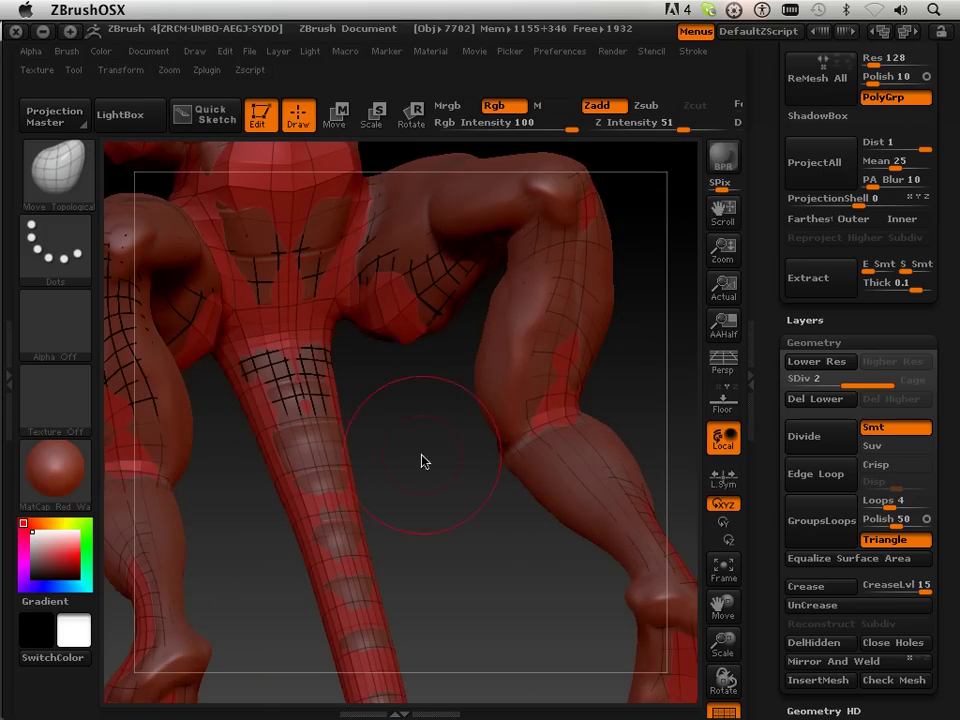
mouse_move(424, 459)
mouse_down()
mouse_move(437, 249)
mouse_move(452, 319)
mouse_up()
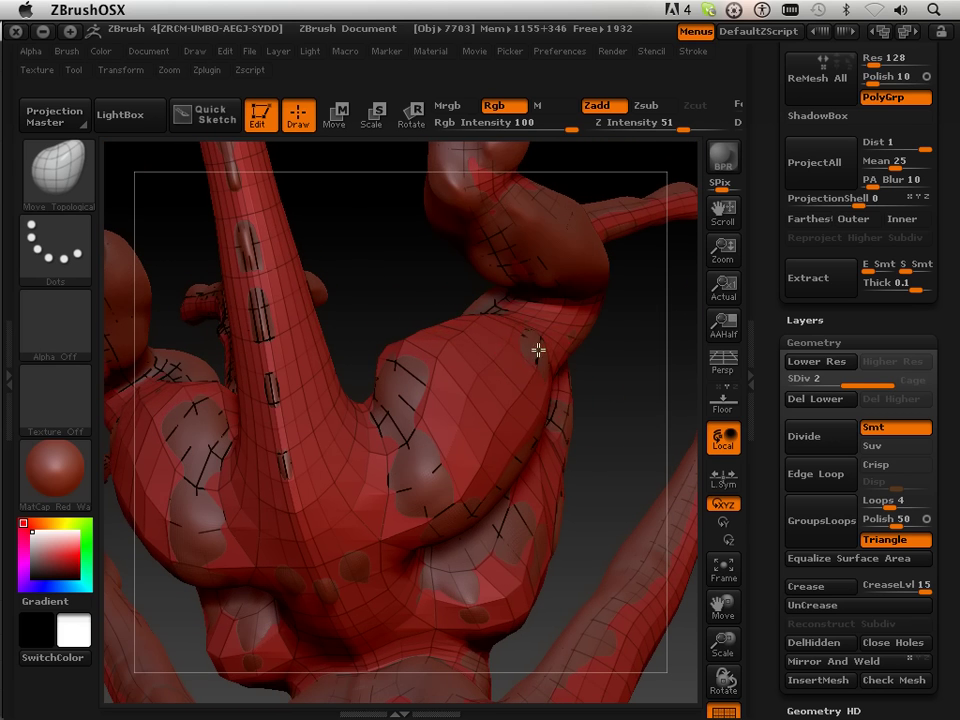
mouse_move(405, 272)
mouse_down()
mouse_move(431, 523)
mouse_move(427, 435)
mouse_move(448, 429)
mouse_move(444, 416)
mouse_move(346, 450)
mouse_up()
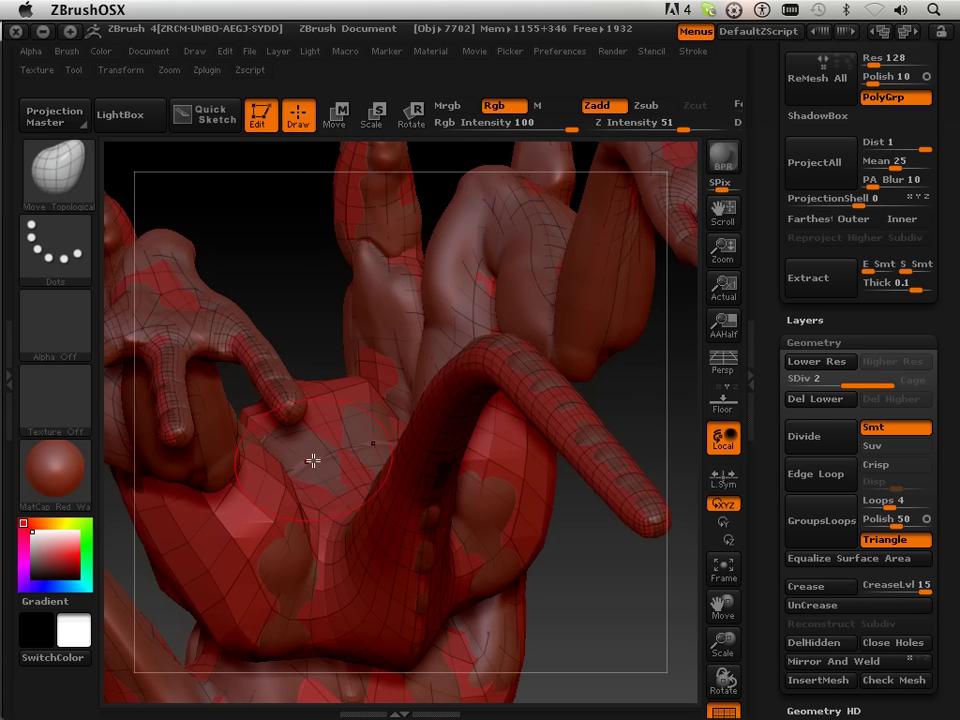
mouse_move(290, 270)
mouse_down()
mouse_move(304, 379)
mouse_move(296, 401)
mouse_move(301, 287)
mouse_up()
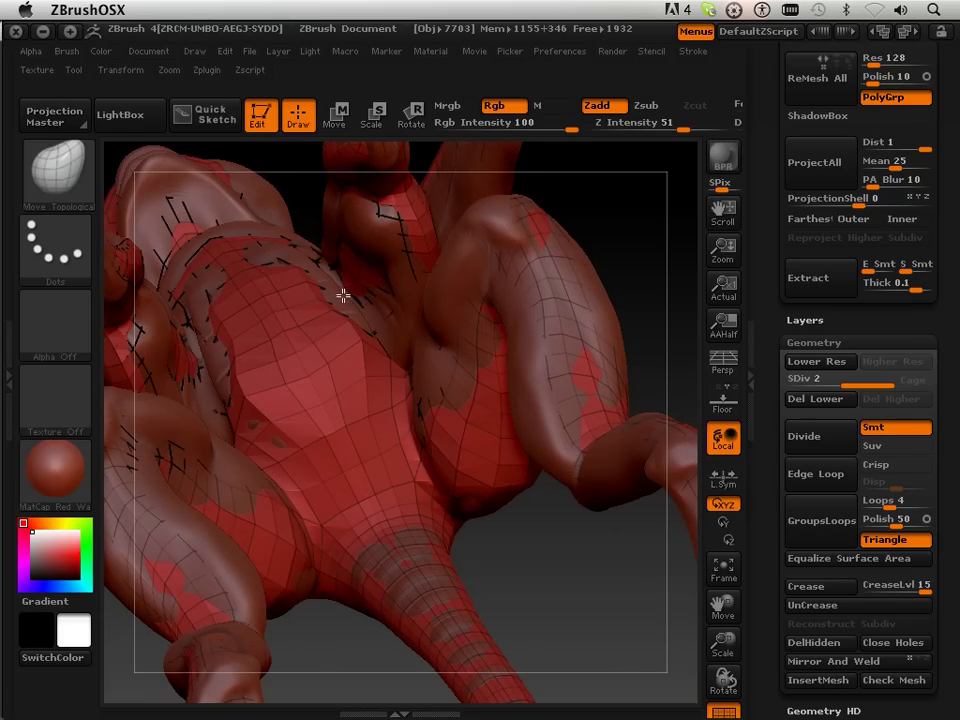
Adjust the Low mesh's middle limbs and lower belly with the Move Topological brush to match the High sculpt.
drag(646, 295, 396, 313)
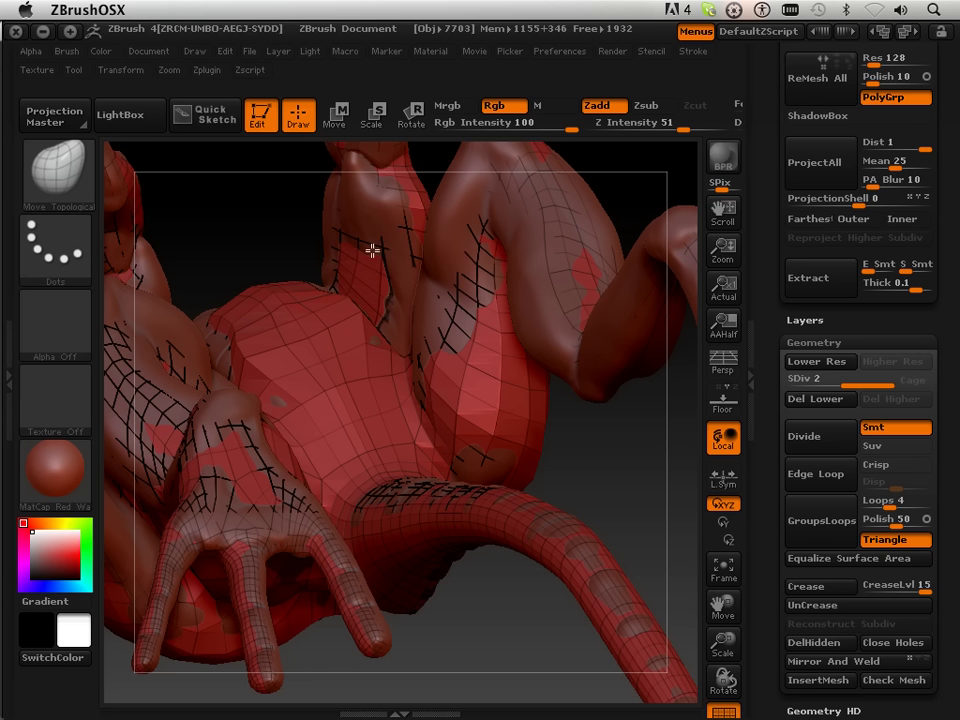
mouse_move(376, 208)
mouse_down()
mouse_move(369, 215)
mouse_move(358, 200)
mouse_up()
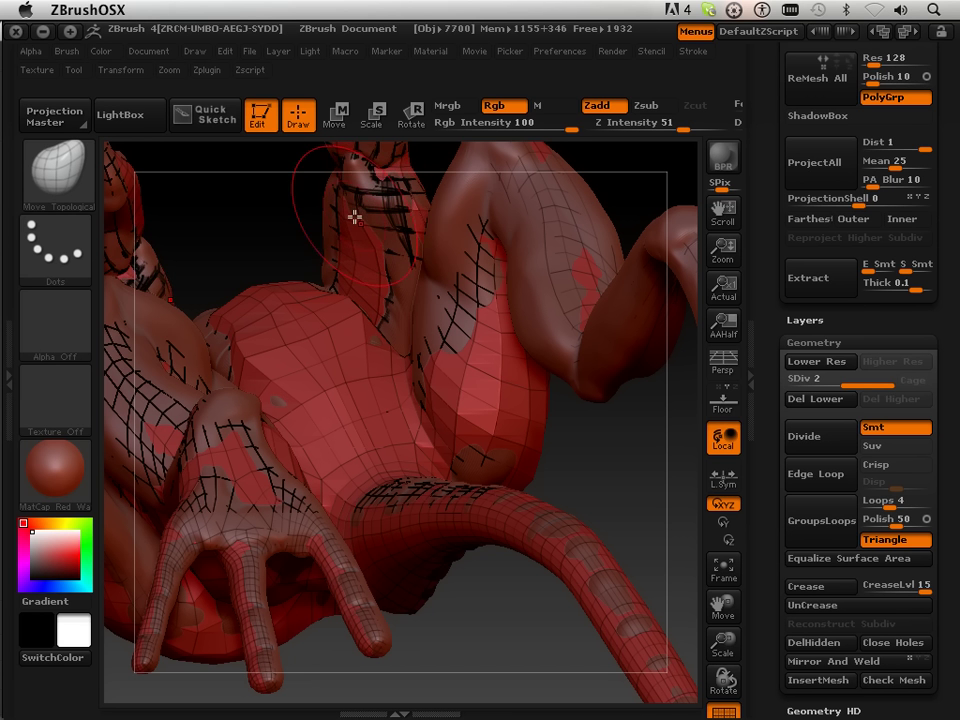
mouse_move(251, 201)
mouse_down()
mouse_move(364, 214)
mouse_move(437, 202)
mouse_move(489, 284)
mouse_up()
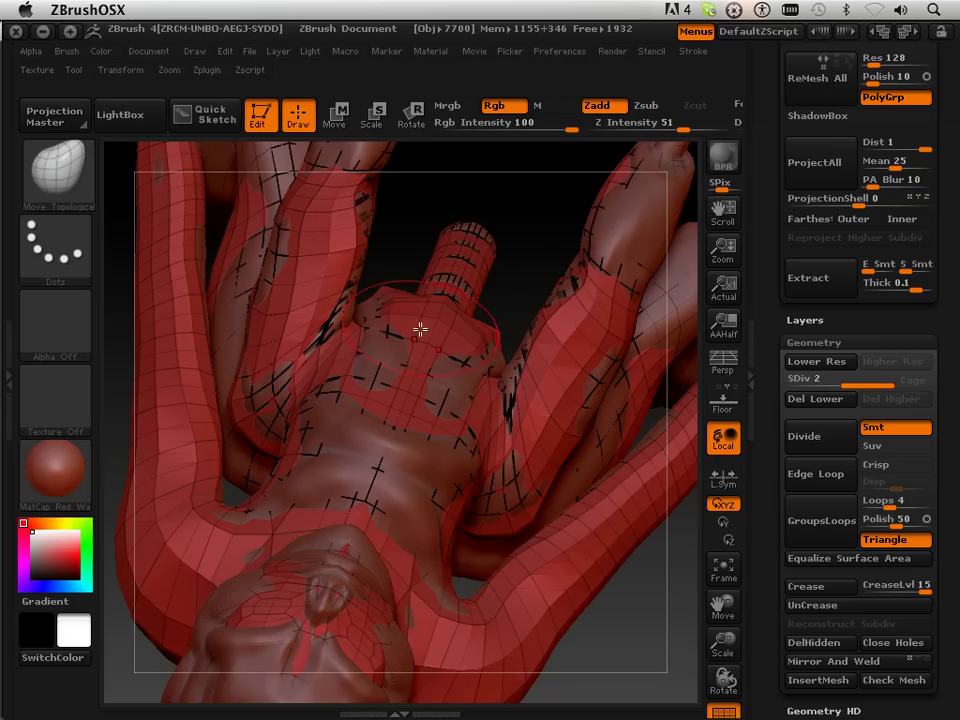
mouse_move(489, 212)
mouse_down()
mouse_move(521, 206)
mouse_move(500, 215)
mouse_up()
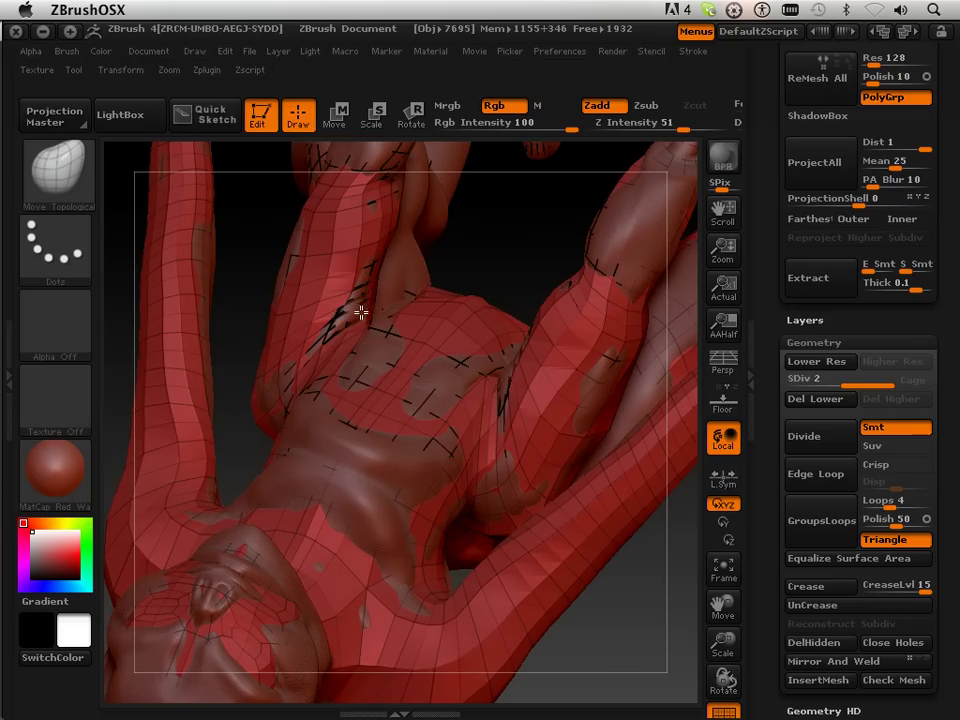
Pull the side of the Low mesh's torso and the middle limb's joint into line with the High sculpt.
drag(494, 576, 352, 372)
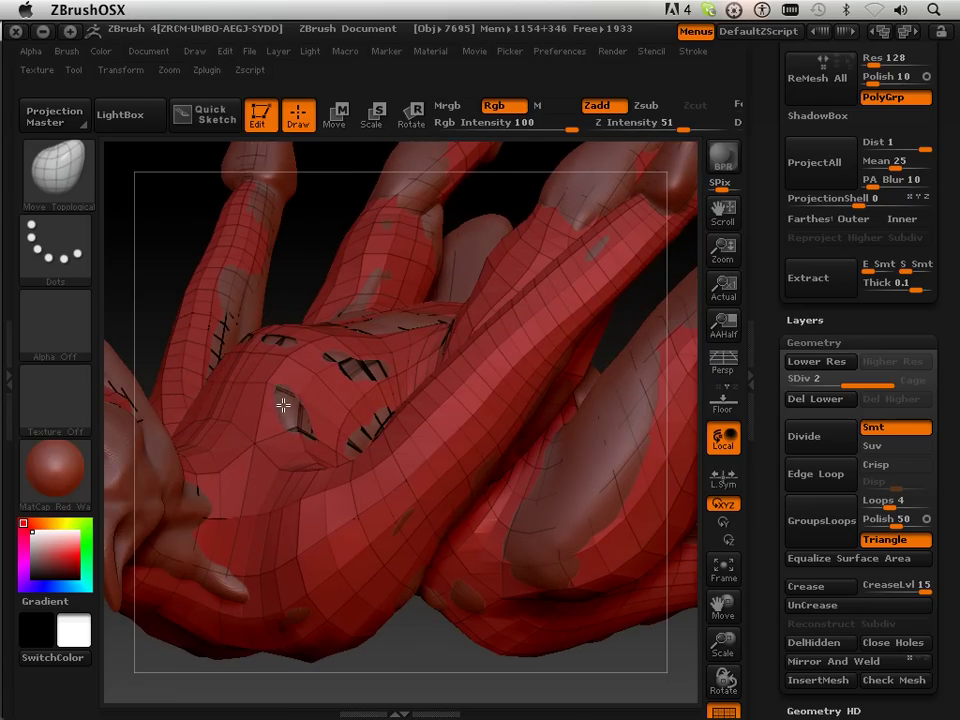
mouse_move(292, 304)
mouse_down()
mouse_move(336, 302)
mouse_move(356, 339)
mouse_move(331, 318)
mouse_move(332, 223)
mouse_move(467, 276)
mouse_move(440, 273)
mouse_up()
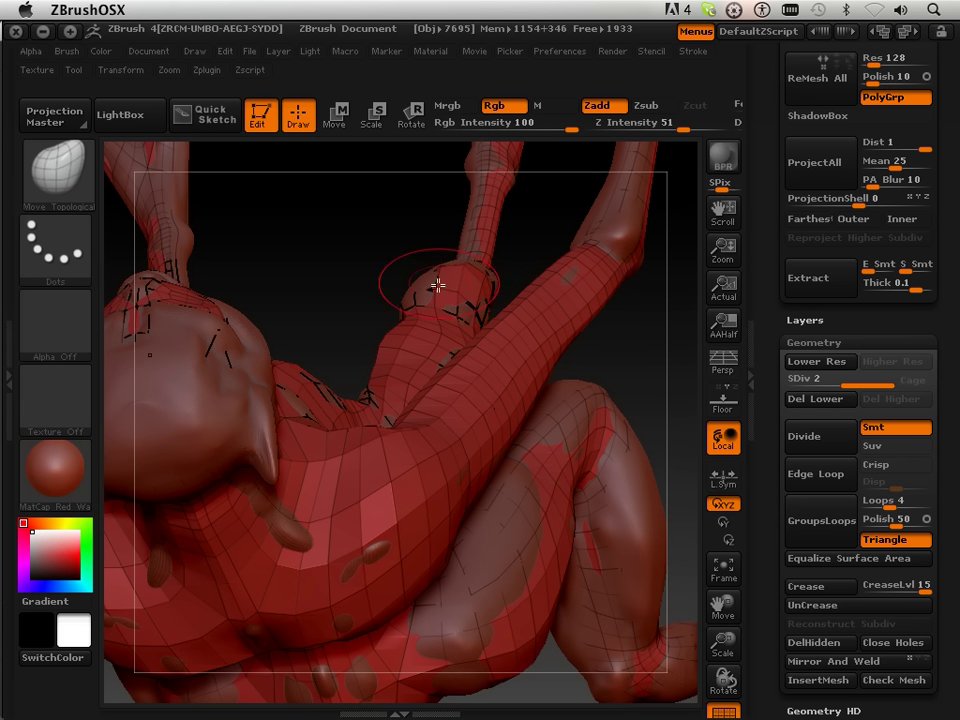
drag(414, 259, 523, 501)
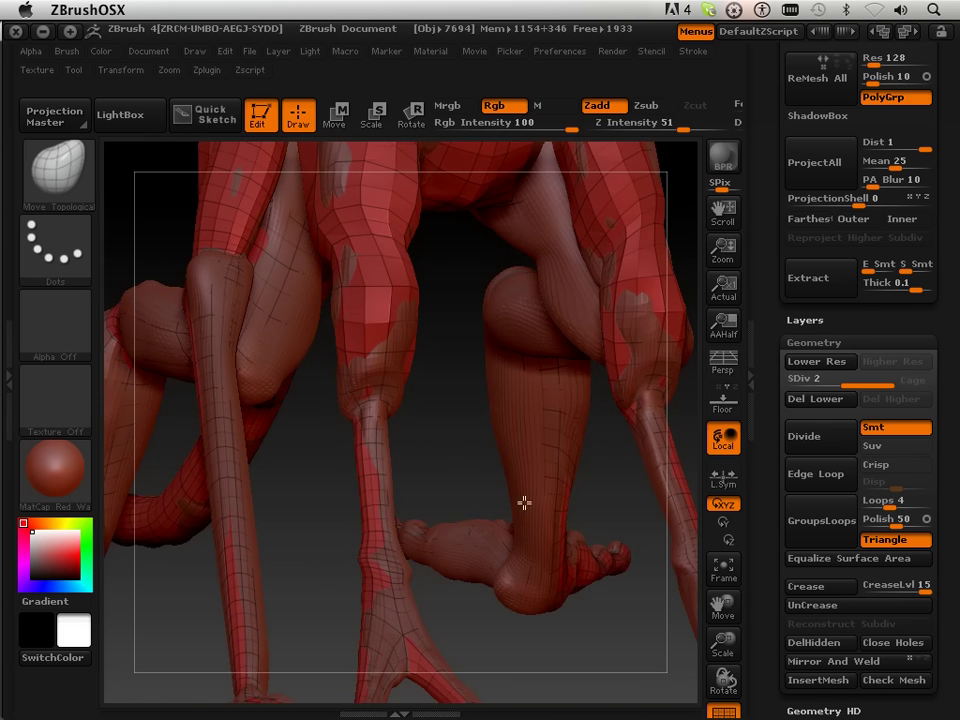
Adjust the Low mesh's front hand and fingers to follow the High sculpt's surface.
mouse_move(723, 611)
mouse_down()
mouse_move(555, 525)
mouse_move(549, 506)
mouse_move(545, 530)
mouse_up()
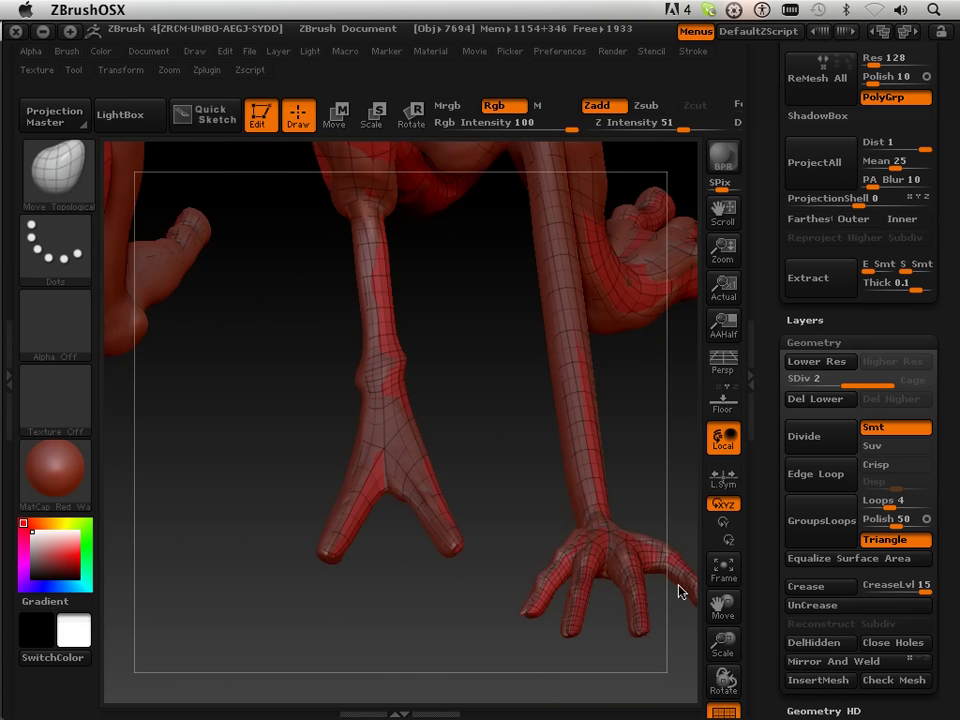
mouse_move(717, 607)
mouse_down()
mouse_move(639, 559)
mouse_move(611, 476)
mouse_move(598, 474)
mouse_up()
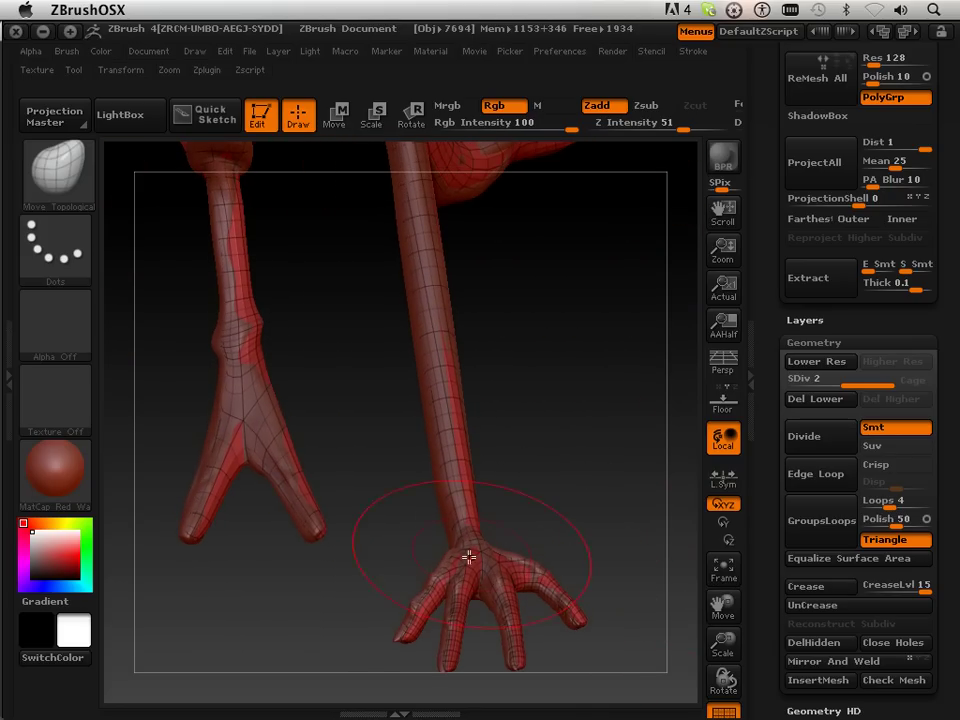
drag(428, 588, 413, 600)
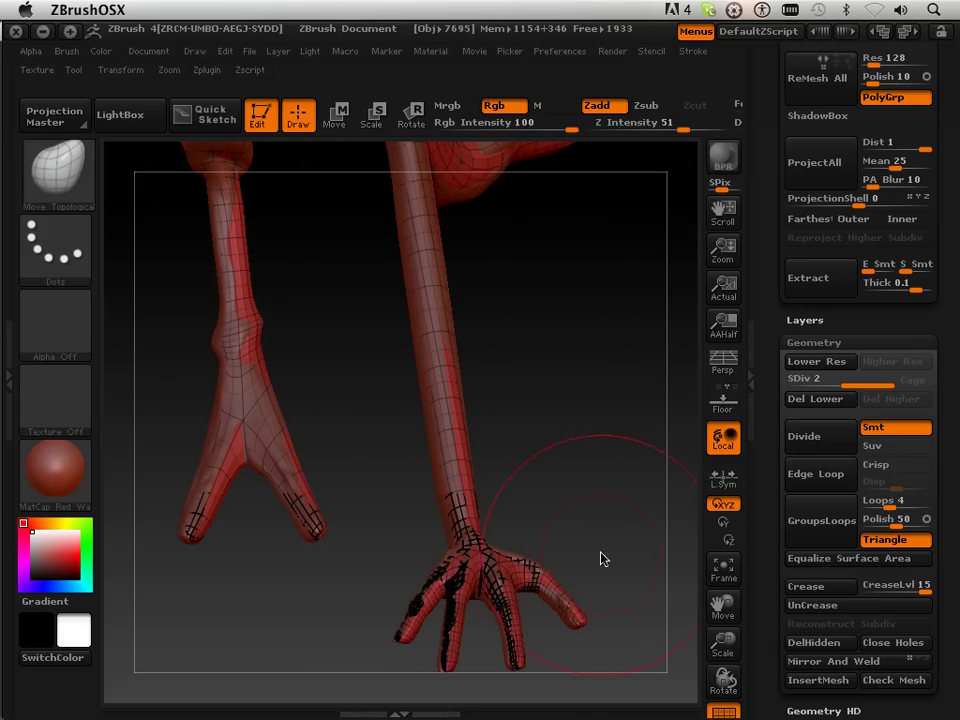
drag(603, 558, 565, 598)
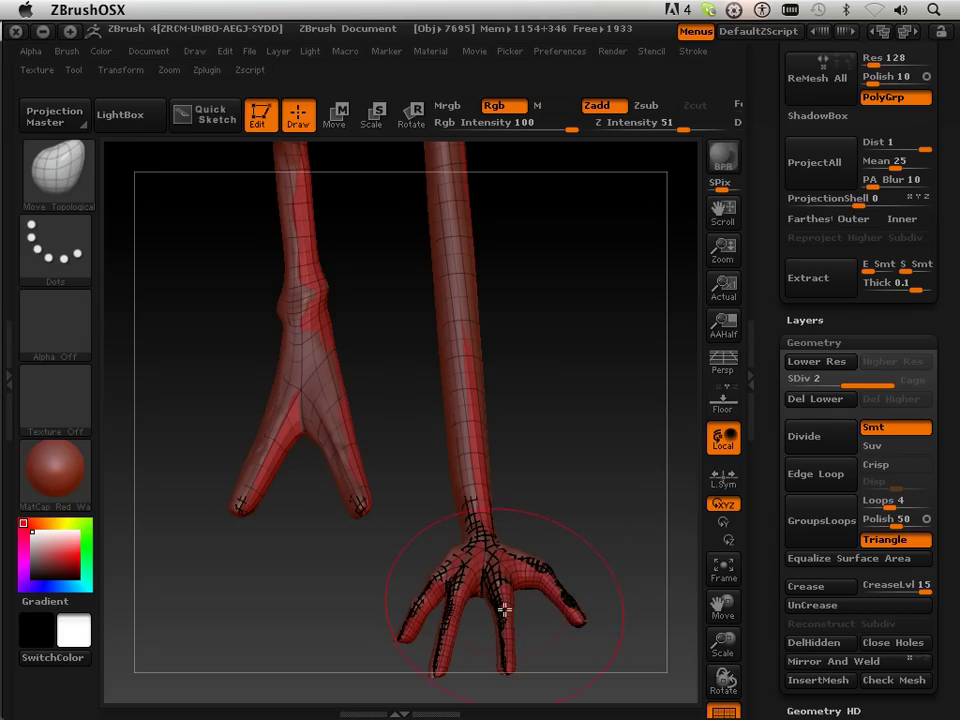
Fit the Low mesh's front forearm to the High sculpt from the wrist up to the elbow, switching view rotation to the Z axis.
mouse_move(505, 610)
ctrl+mouse_down()
mouse_move(499, 560)
mouse_move(463, 531)
mouse_move(456, 482)
mouse_move(448, 226)
mouse_move(478, 244)
ctrl+mouse_up()
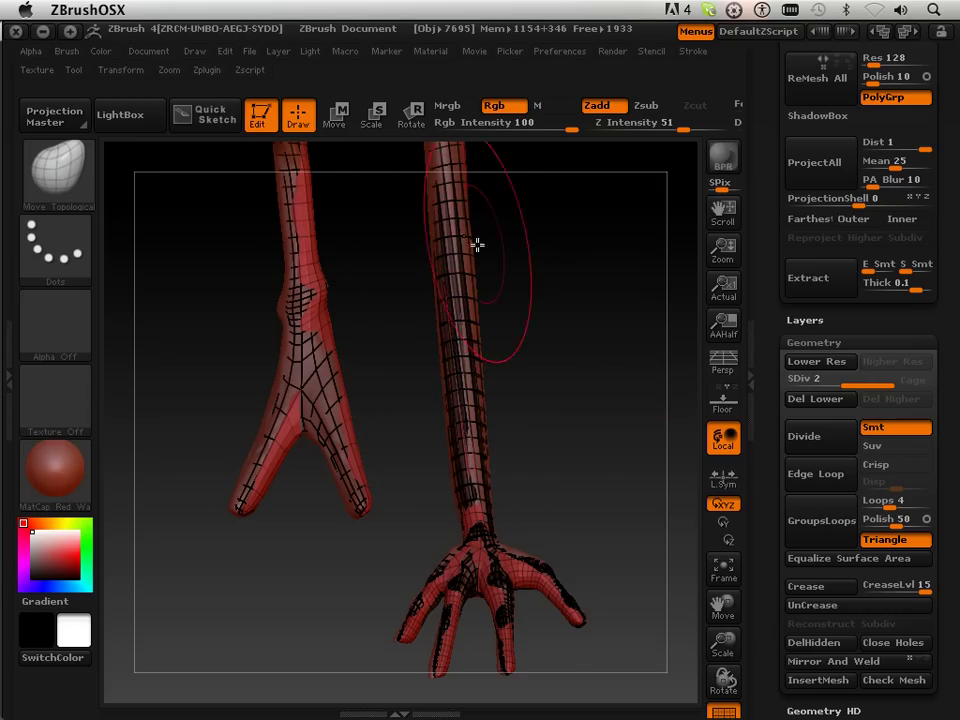
click(723, 540)
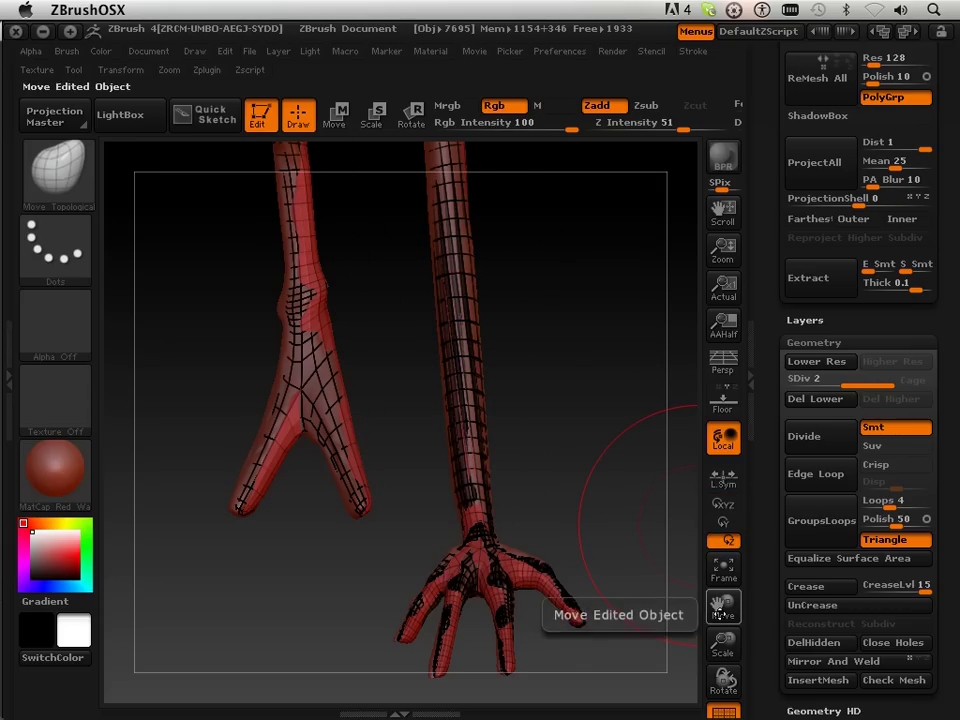
drag(722, 606, 732, 716)
drag(470, 460, 469, 477)
ctrl+drag(471, 423, 455, 275)
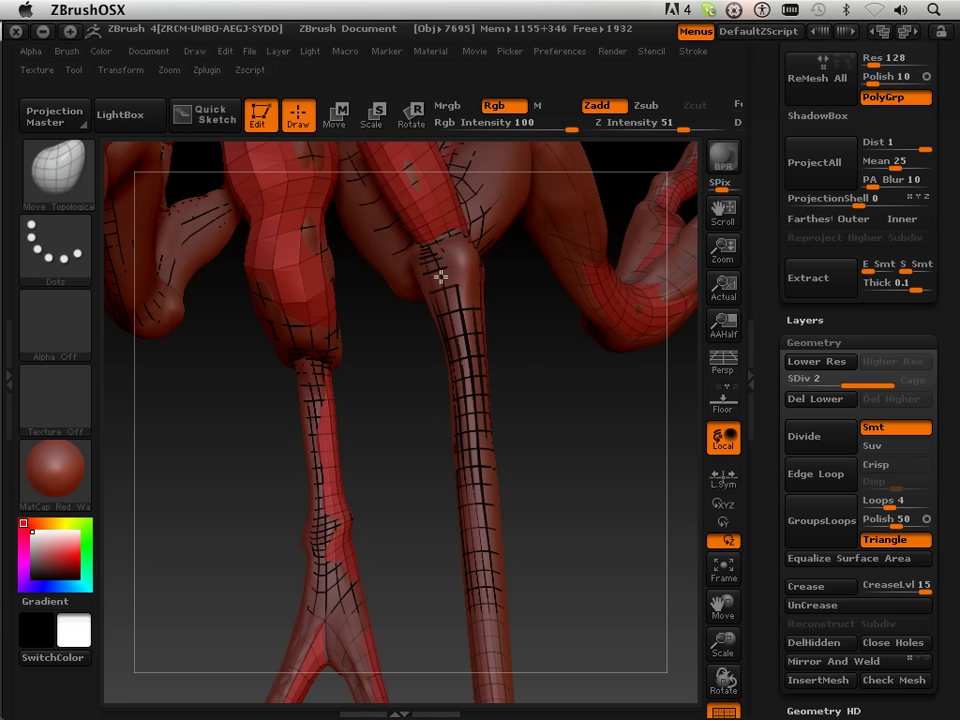
Pull the Low mesh's hind knee and thigh out to meet the High sculpt's surface.
drag(510, 366, 498, 420)
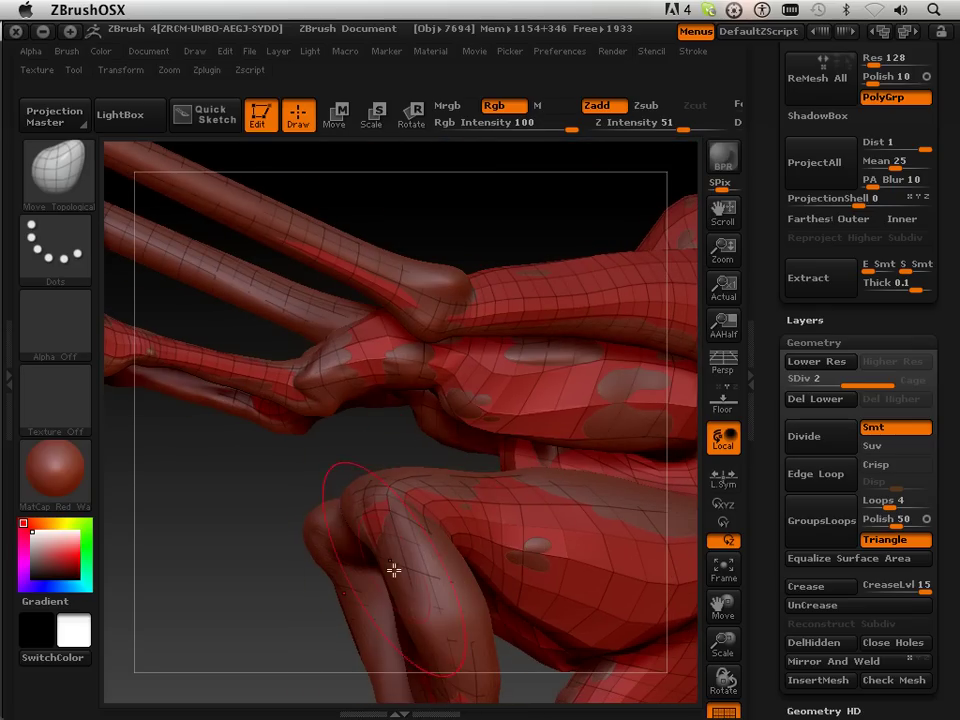
mouse_move(420, 594)
ctrl+mouse_down()
mouse_move(408, 602)
mouse_move(403, 592)
ctrl+mouse_up()
ctrl+drag(364, 499, 415, 487)
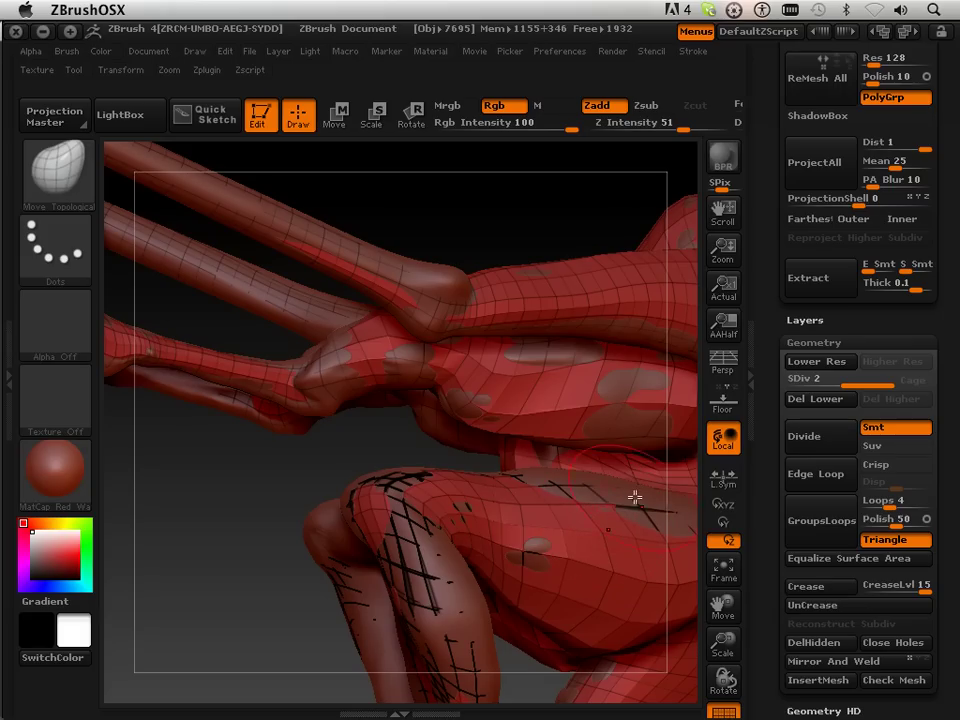
drag(668, 506, 667, 508)
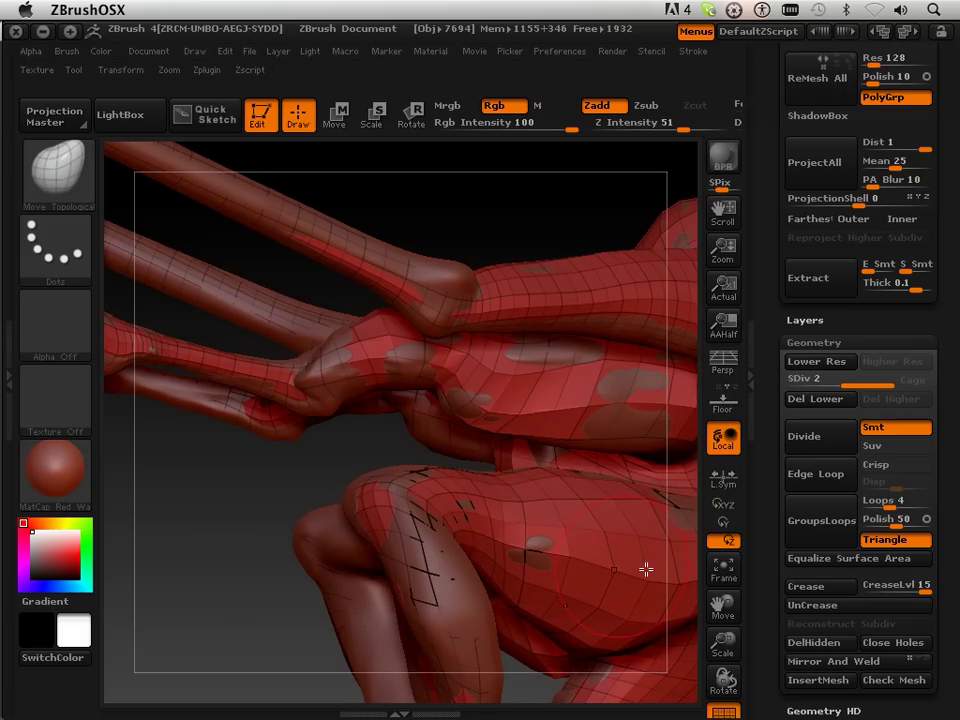
Reshape the Low mesh's hind lower leg, heel and knee area to match the High sculpt from several sides.
drag(723, 606, 716, 598)
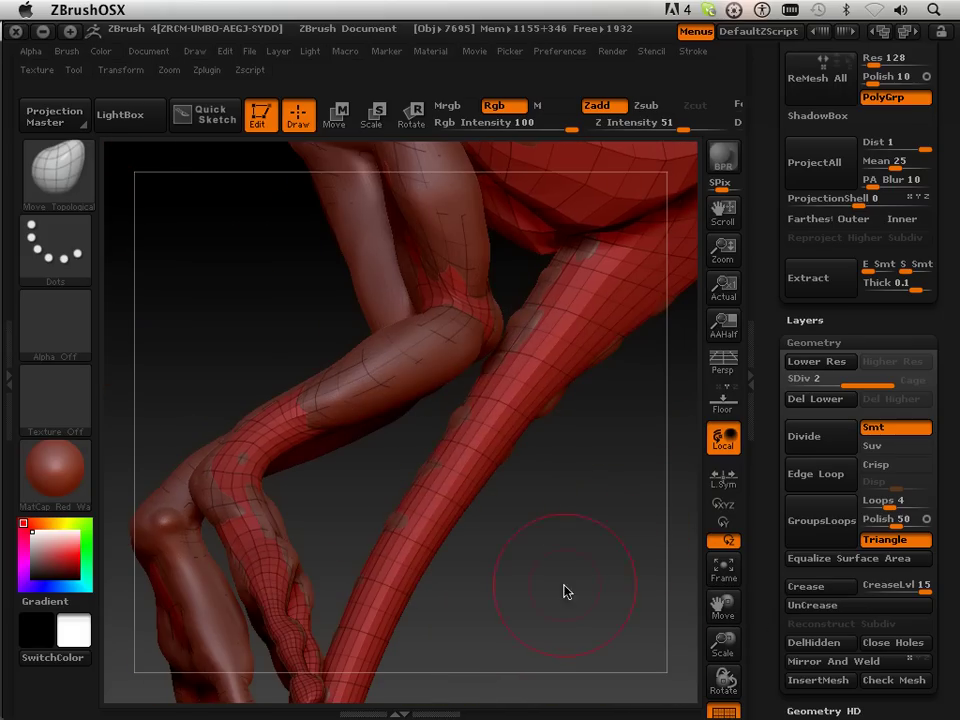
mouse_move(564, 591)
mouse_down()
mouse_move(568, 617)
mouse_move(544, 606)
mouse_move(553, 596)
mouse_move(460, 447)
mouse_up()
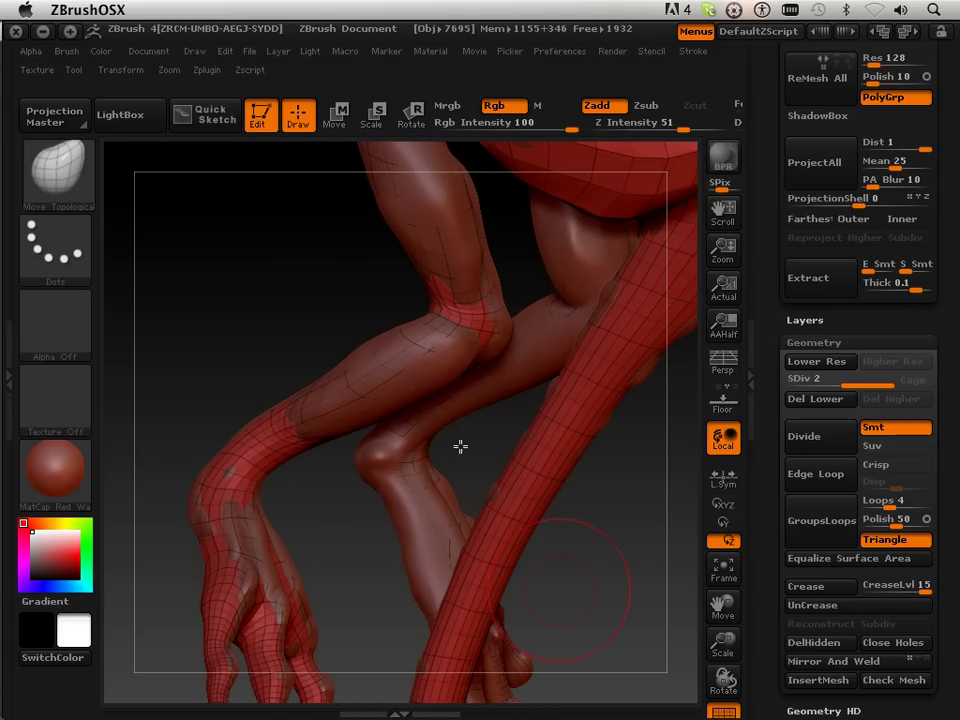
drag(386, 358, 369, 349)
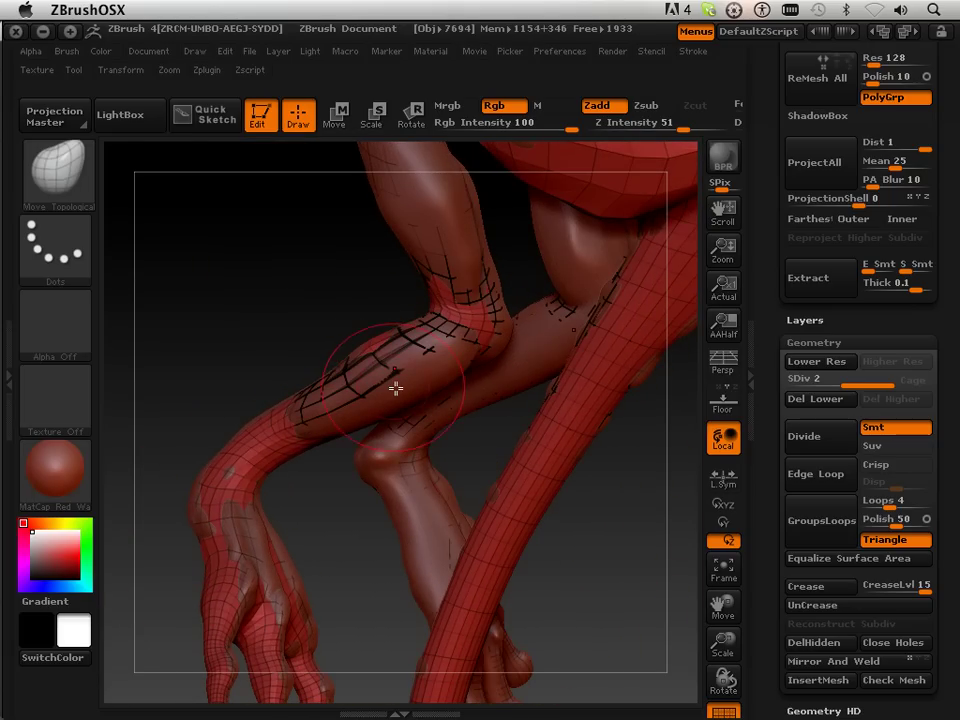
mouse_move(414, 405)
mouse_down()
mouse_move(411, 388)
mouse_move(326, 482)
mouse_move(300, 362)
mouse_move(437, 339)
mouse_move(261, 418)
mouse_move(311, 394)
mouse_move(339, 287)
mouse_up()
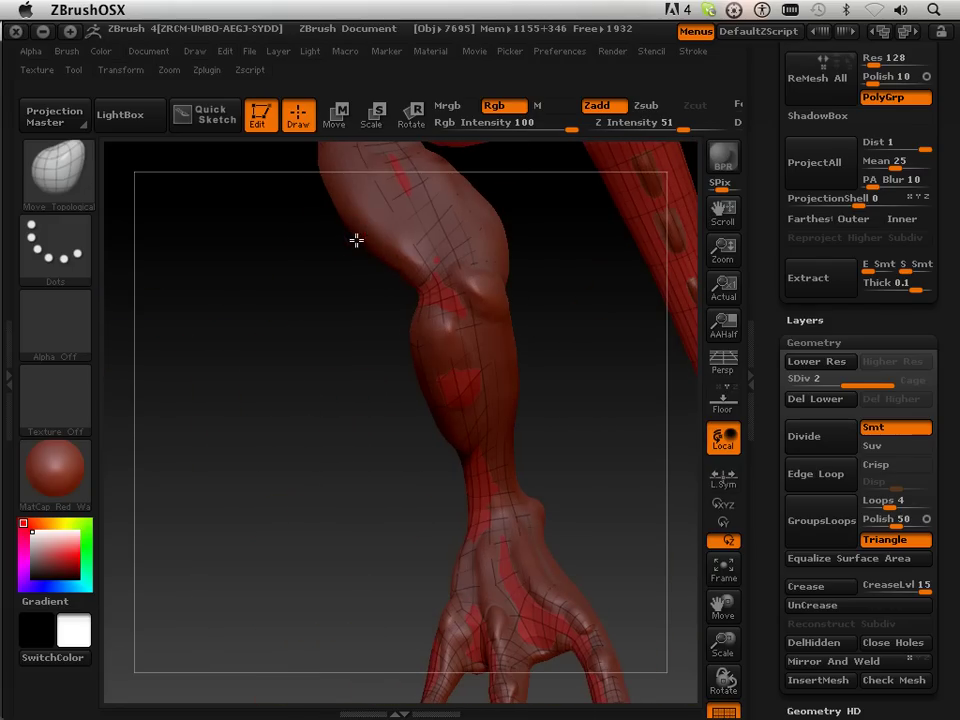
mouse_move(326, 354)
mouse_down()
mouse_move(339, 281)
mouse_move(386, 221)
mouse_up()
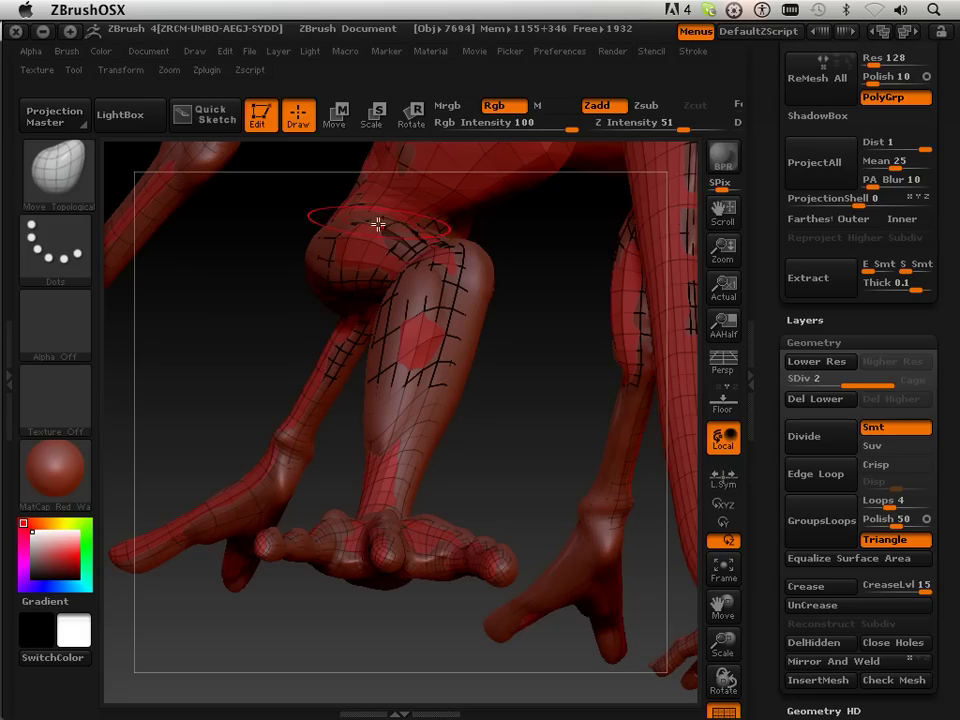
drag(329, 246, 316, 267)
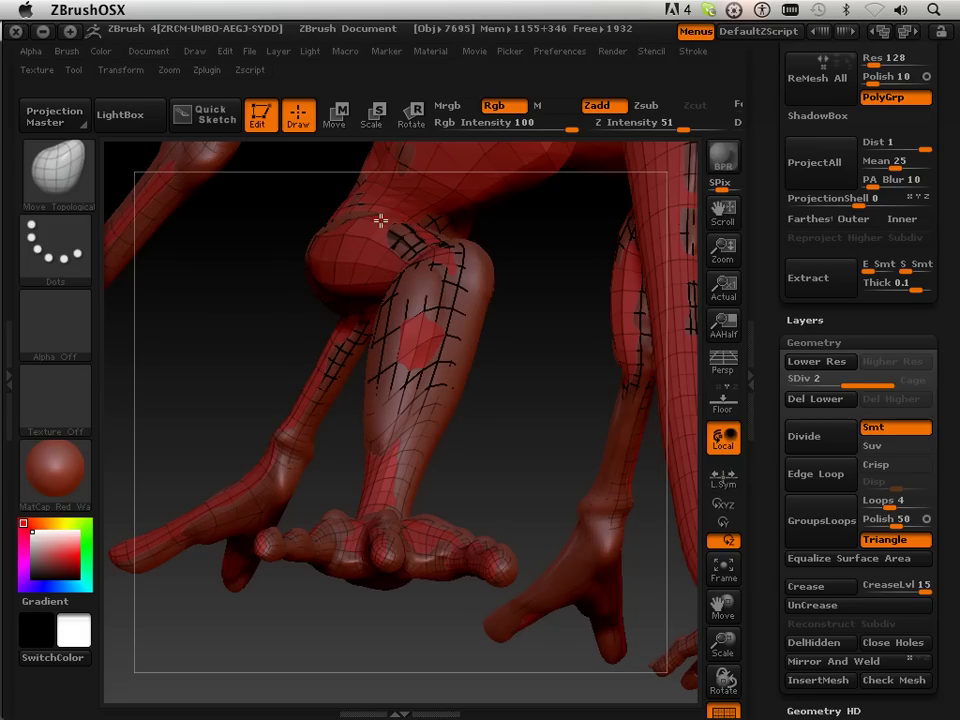
Adjust both sides of the Low mesh's hind foot at the base of its toes to match the High sculpt.
drag(549, 338, 579, 506)
drag(722, 605, 690, 475)
drag(500, 522, 511, 547)
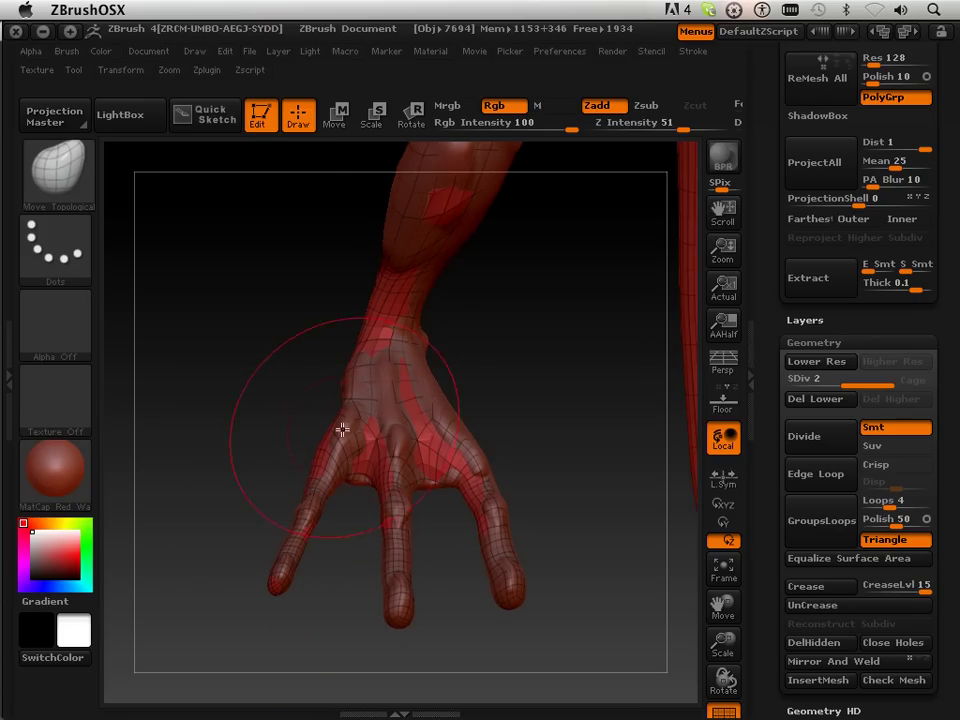
drag(342, 429, 334, 438)
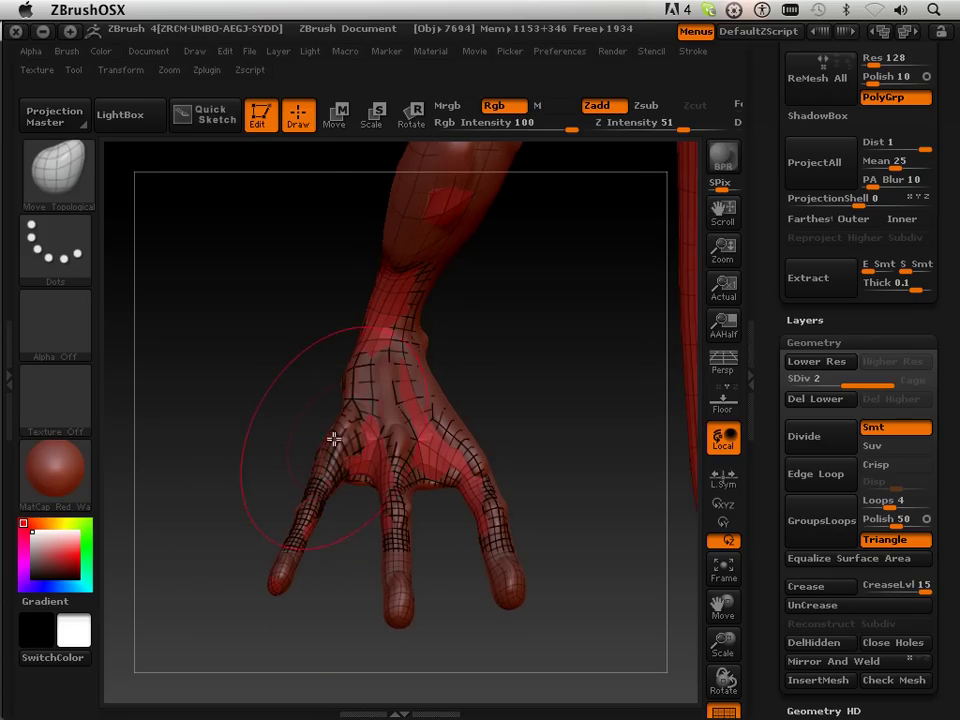
drag(442, 412, 454, 408)
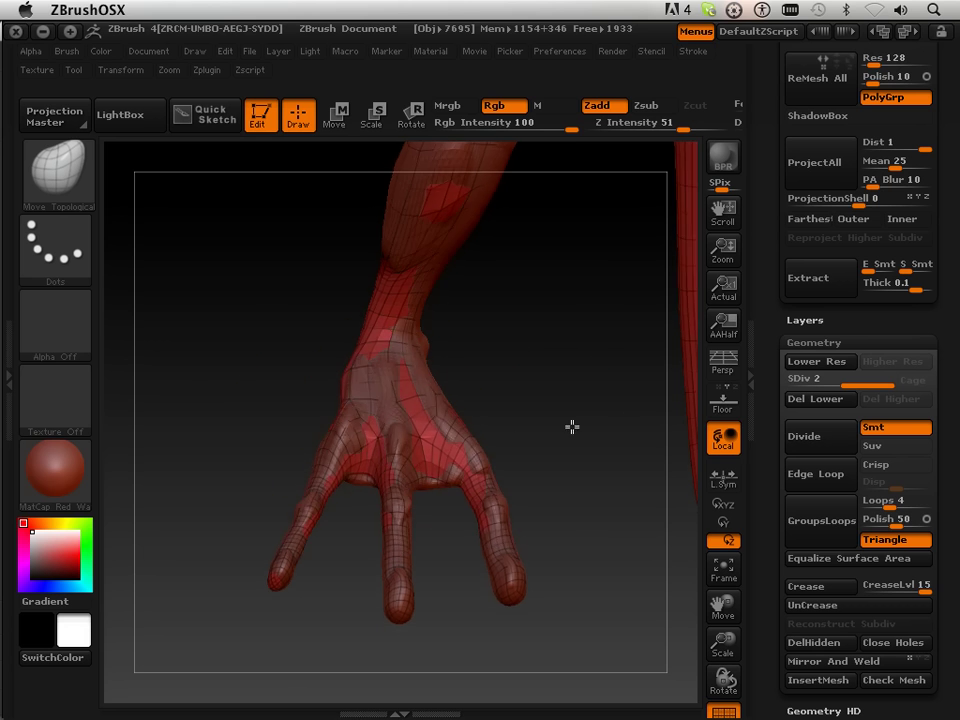
Check the fit around the limbs and hips, and bring the whole creature into an upright front view.
mouse_move(572, 426)
mouse_down()
mouse_move(574, 71)
mouse_move(561, 204)
mouse_move(572, 296)
mouse_up()
mouse_move(405, 583)
mouse_down()
mouse_move(417, 538)
mouse_move(422, 285)
mouse_move(446, 219)
mouse_move(361, 525)
mouse_move(396, 523)
mouse_move(403, 553)
mouse_move(473, 524)
mouse_up()
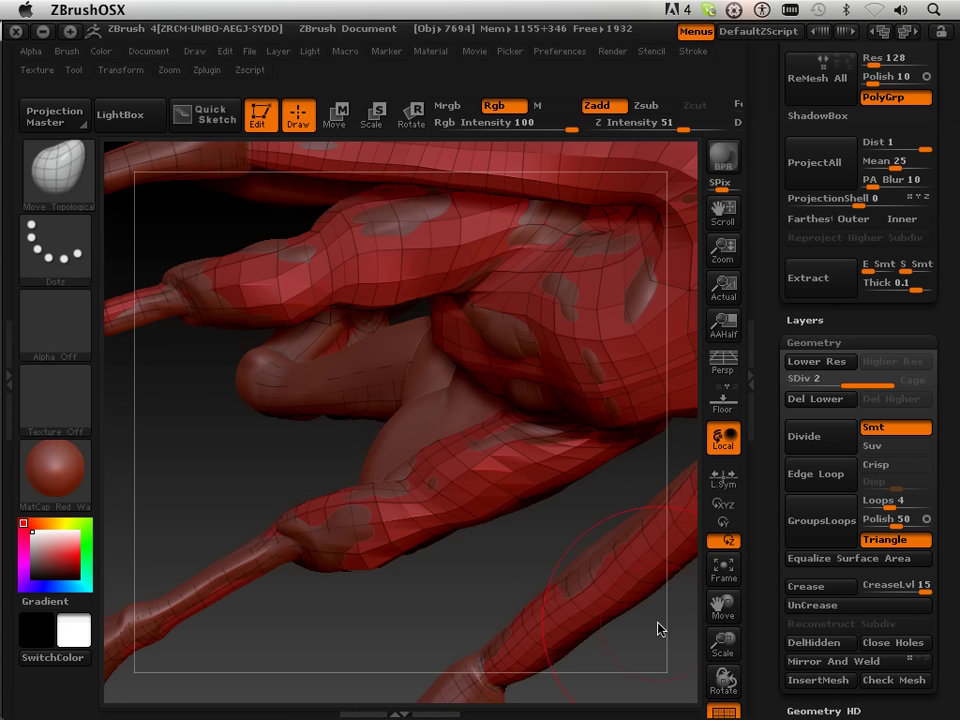
mouse_move(724, 645)
mouse_down()
mouse_move(658, 621)
mouse_move(613, 441)
mouse_move(564, 328)
mouse_move(565, 498)
mouse_move(407, 431)
mouse_up()
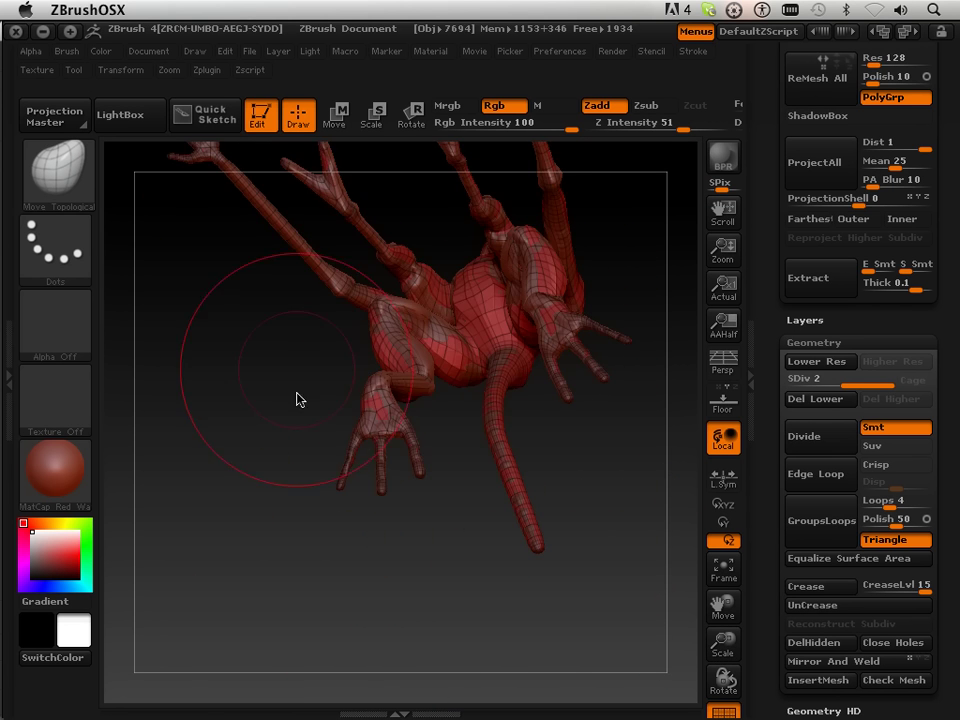
mouse_move(296, 399)
mouse_down()
mouse_move(311, 589)
mouse_move(330, 628)
mouse_move(339, 626)
mouse_up()
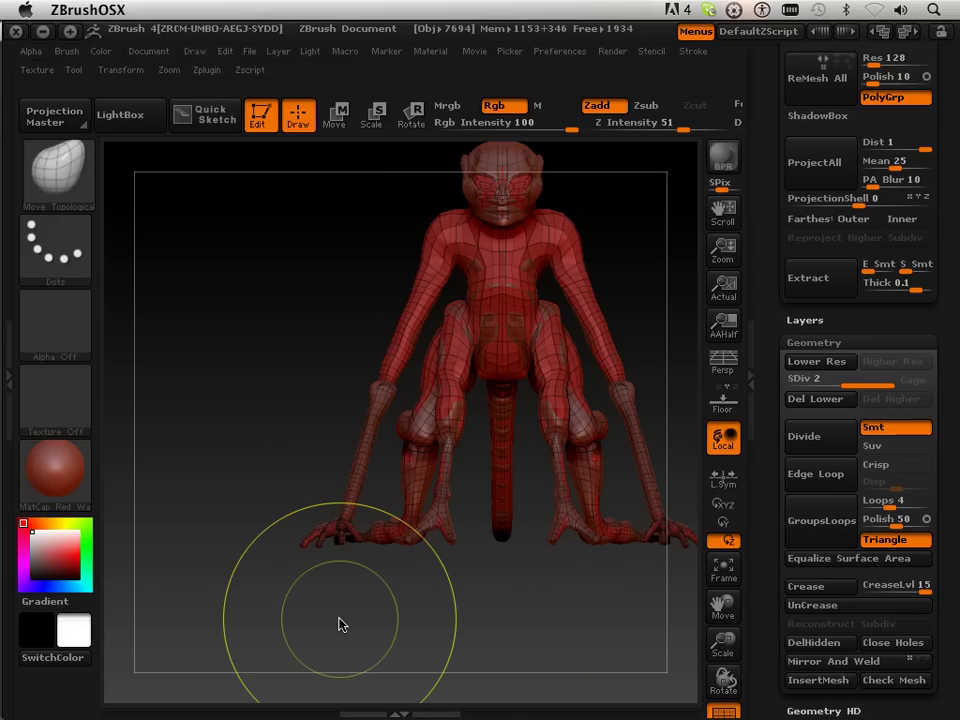
key(ctrl)
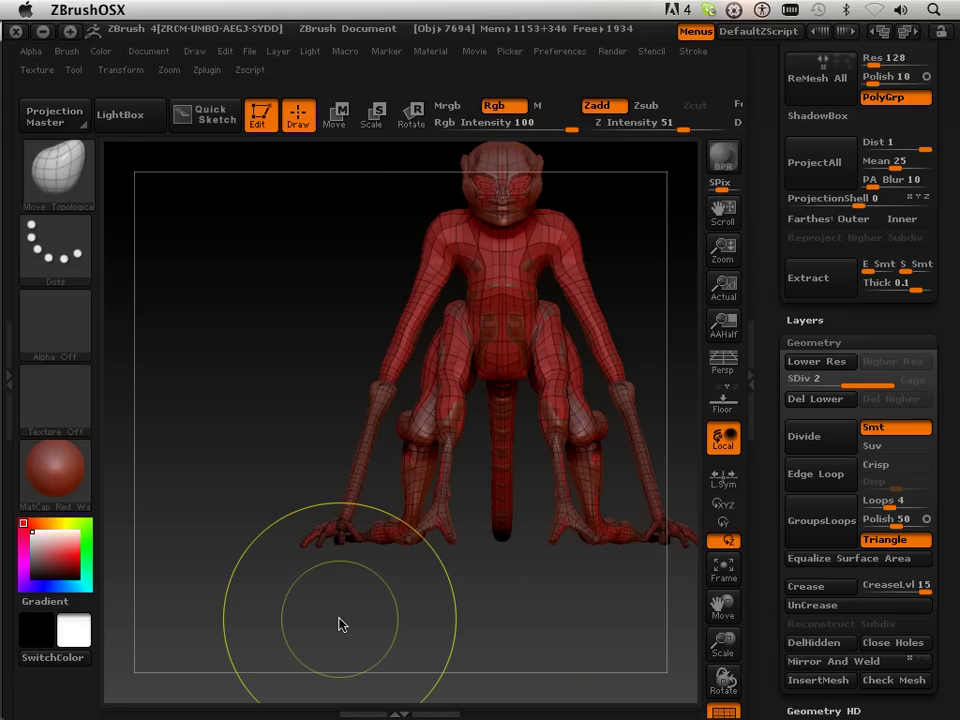